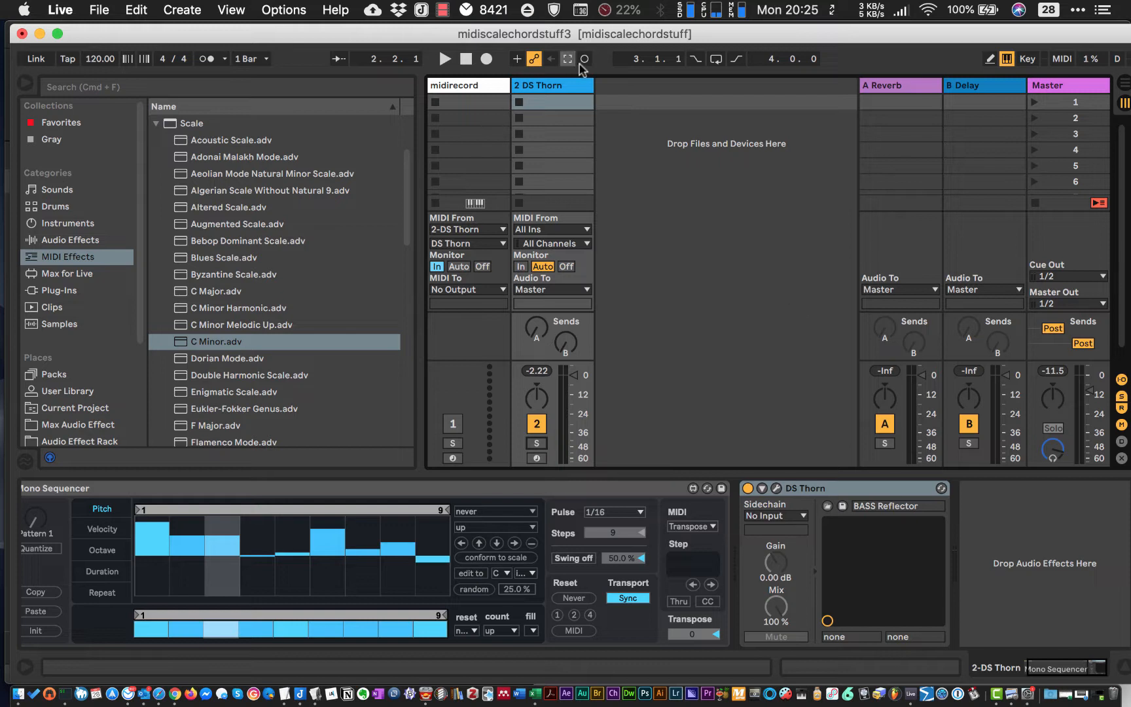
- Play the Mono Sequencer pattern on the DS Thorn track briefly, stop it, and review the track's device chain
left_click(559, 83)
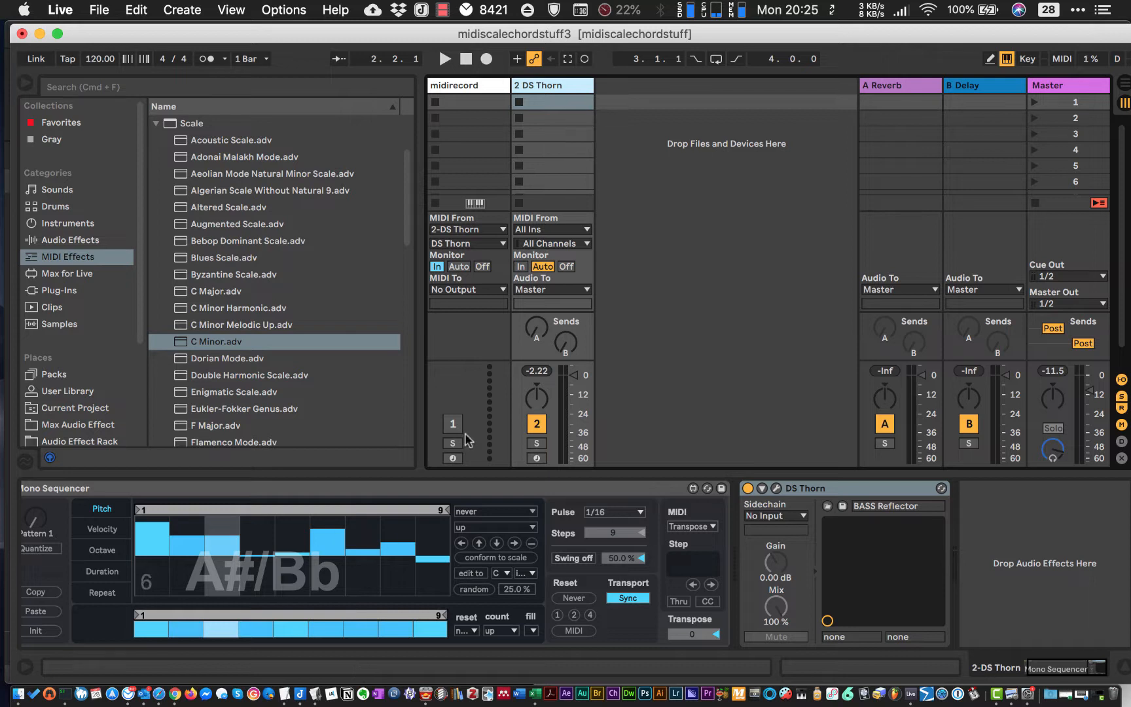
key("space")
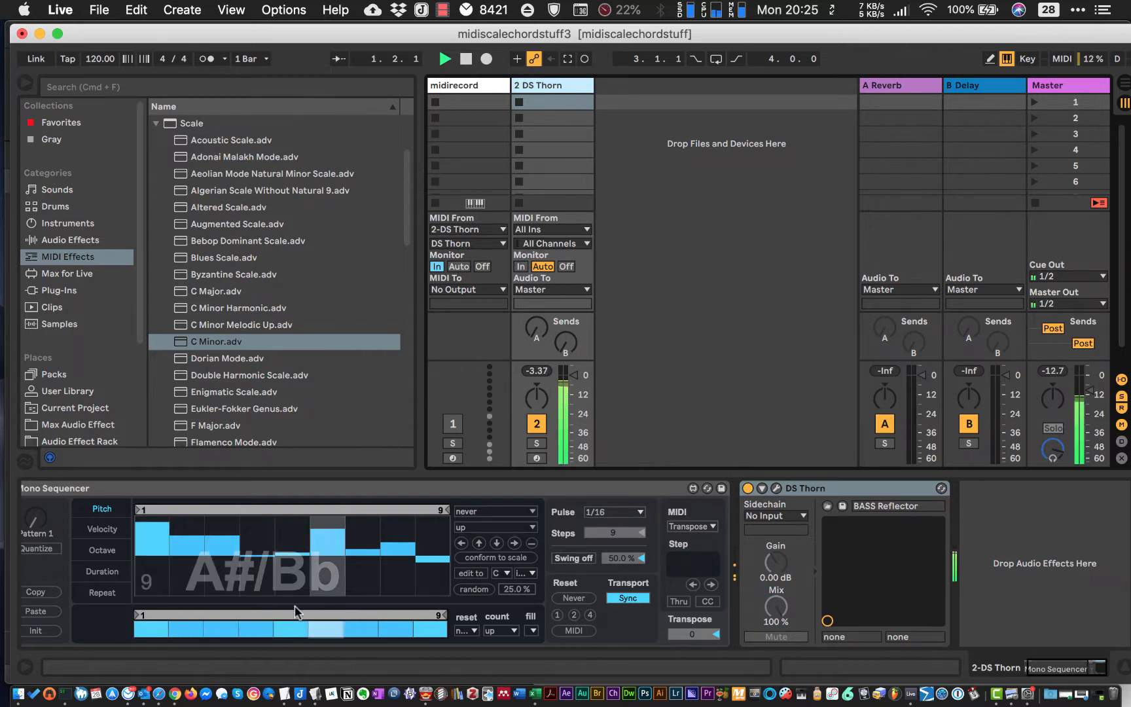
key("space")
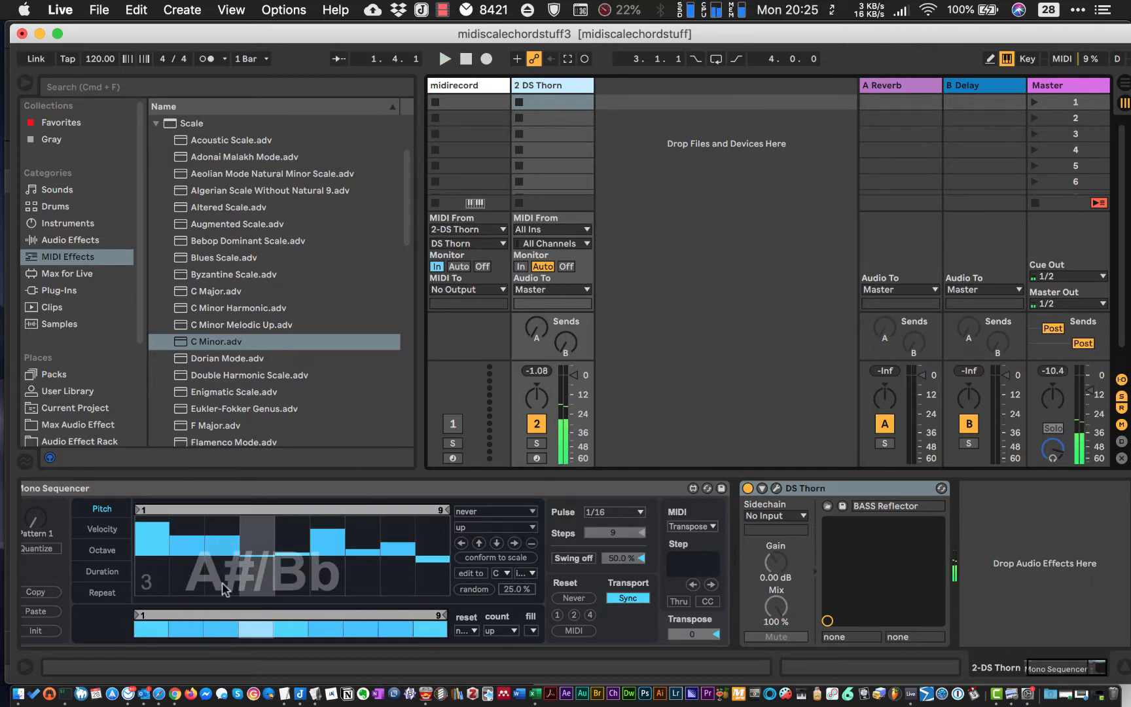
scroll(400, 596, "left", 2)
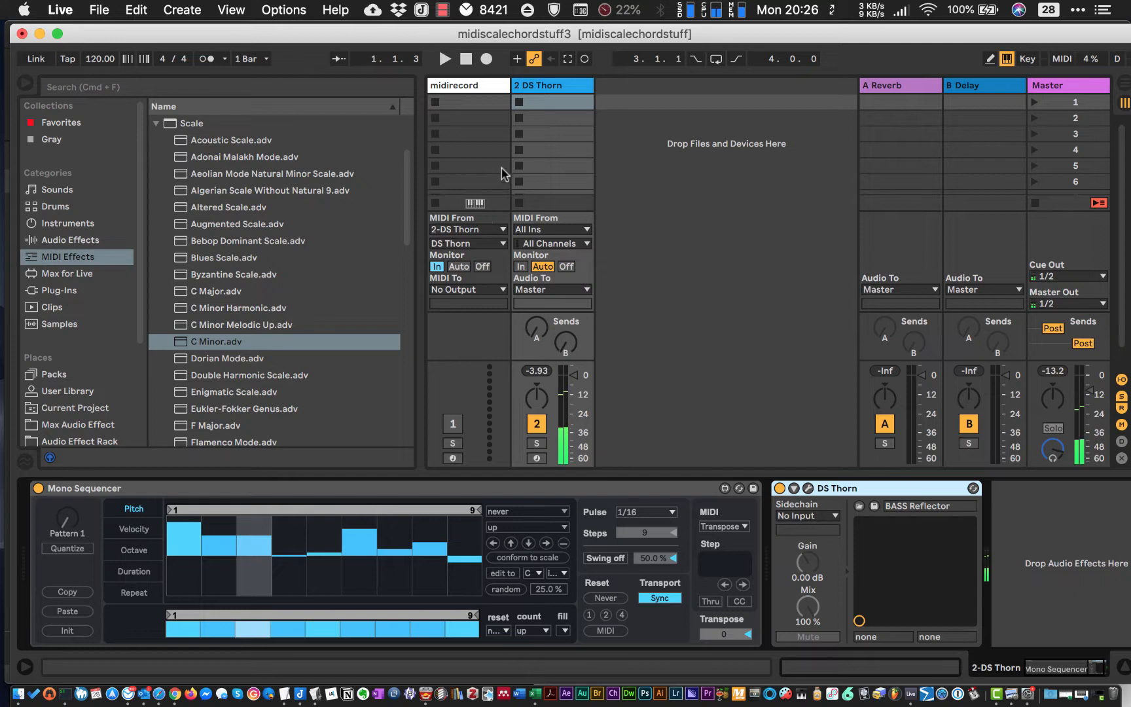
left_click(555, 83)
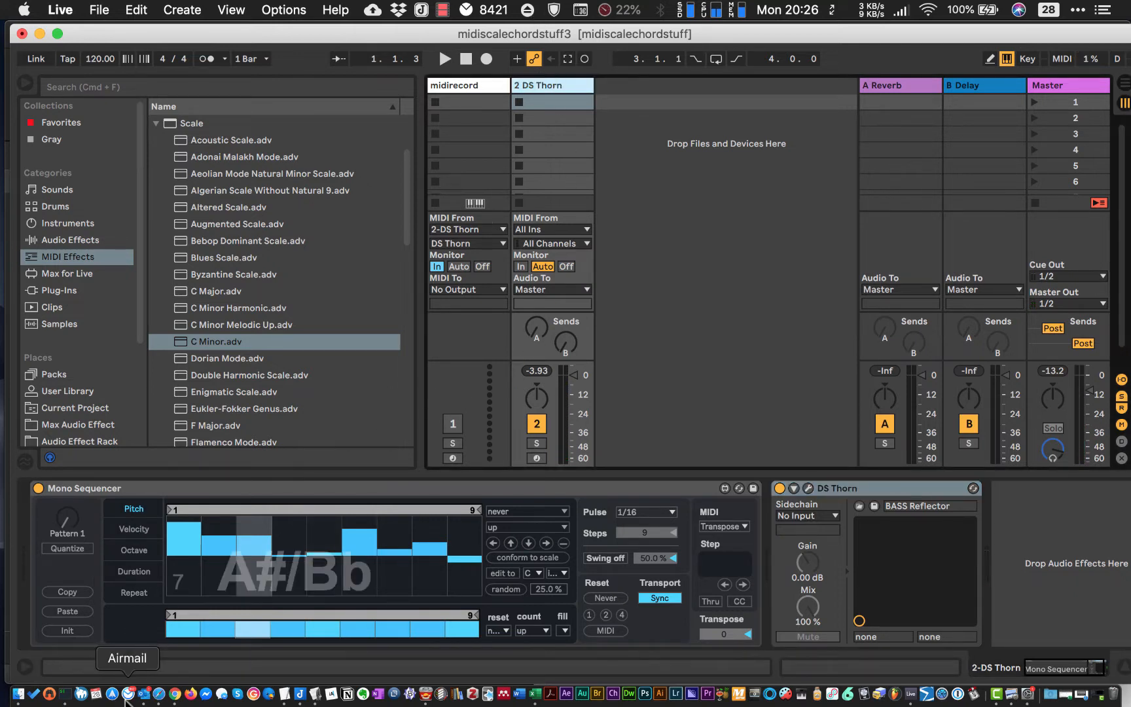
- Switch to TextEdit and review the workflow notes on sequencing, finding the key and pulling in a scale
left_click(284, 695)
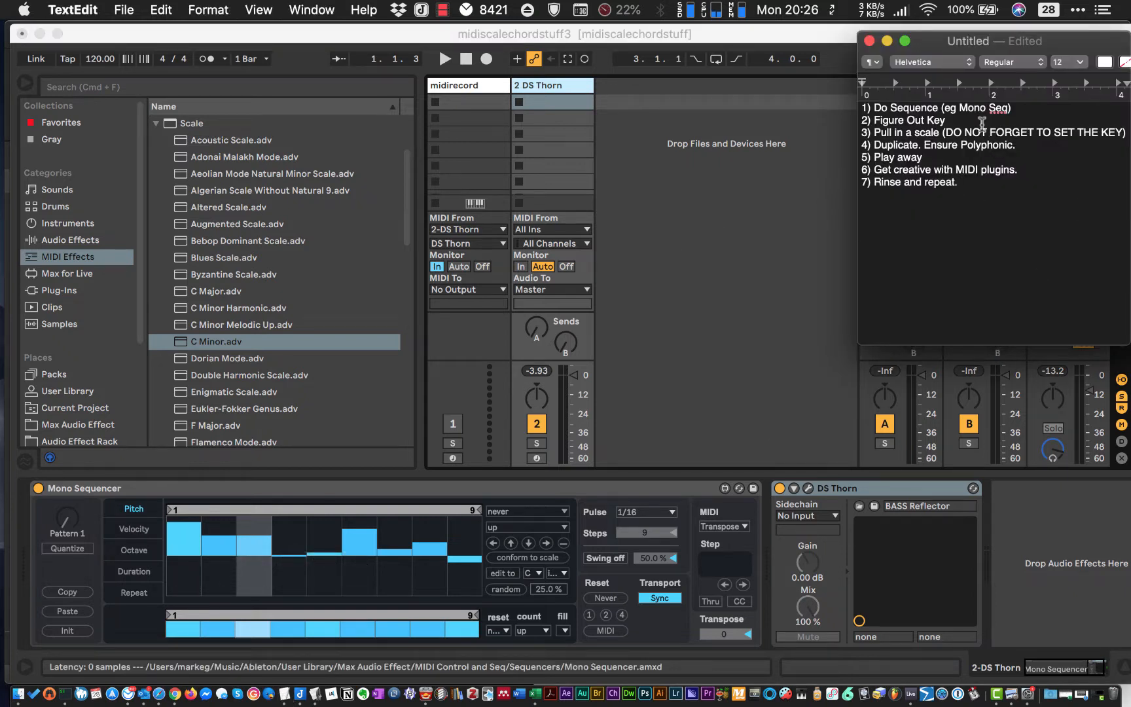
left_click_drag(1018, 108, 933, 91)
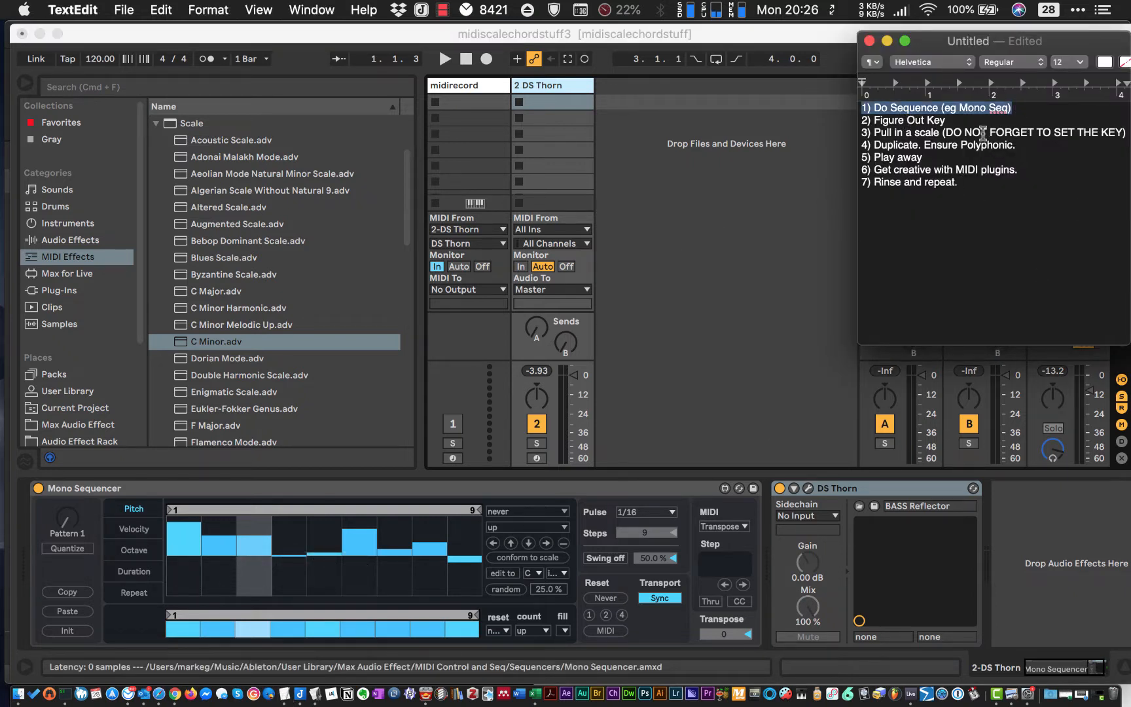
left_click(970, 132)
- Back in Live, insert a new MIDI track after DS Thorn and load the Operator instrument on it
left_click(535, 83)
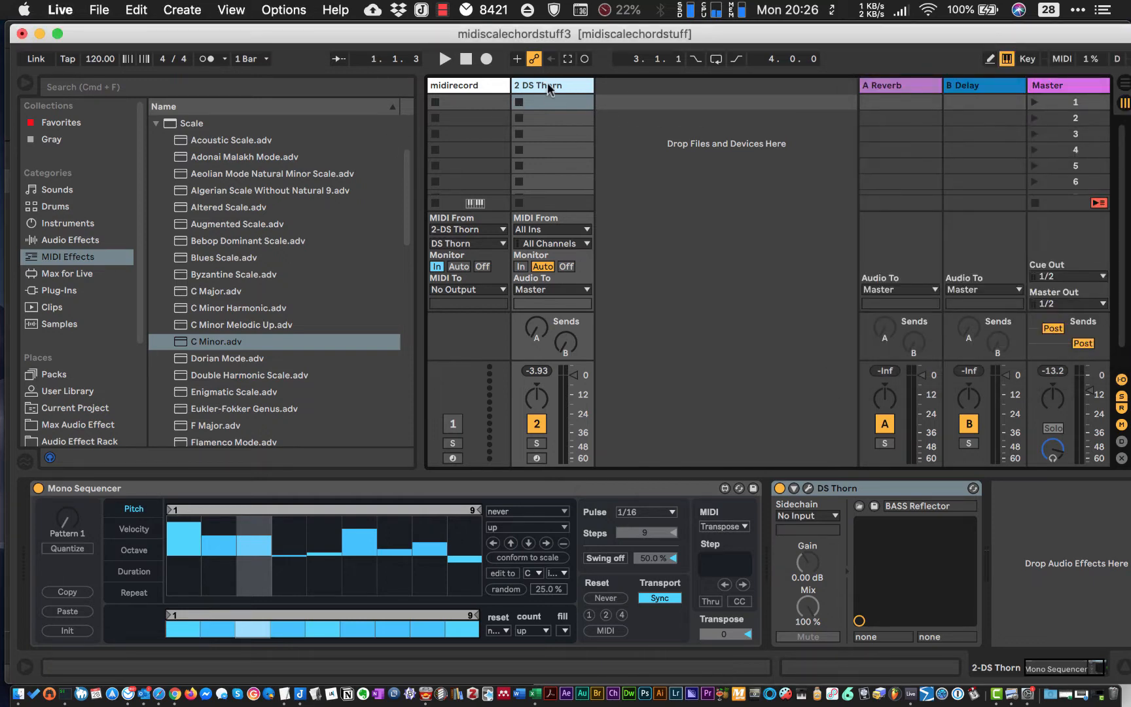
key("super+shift+t")
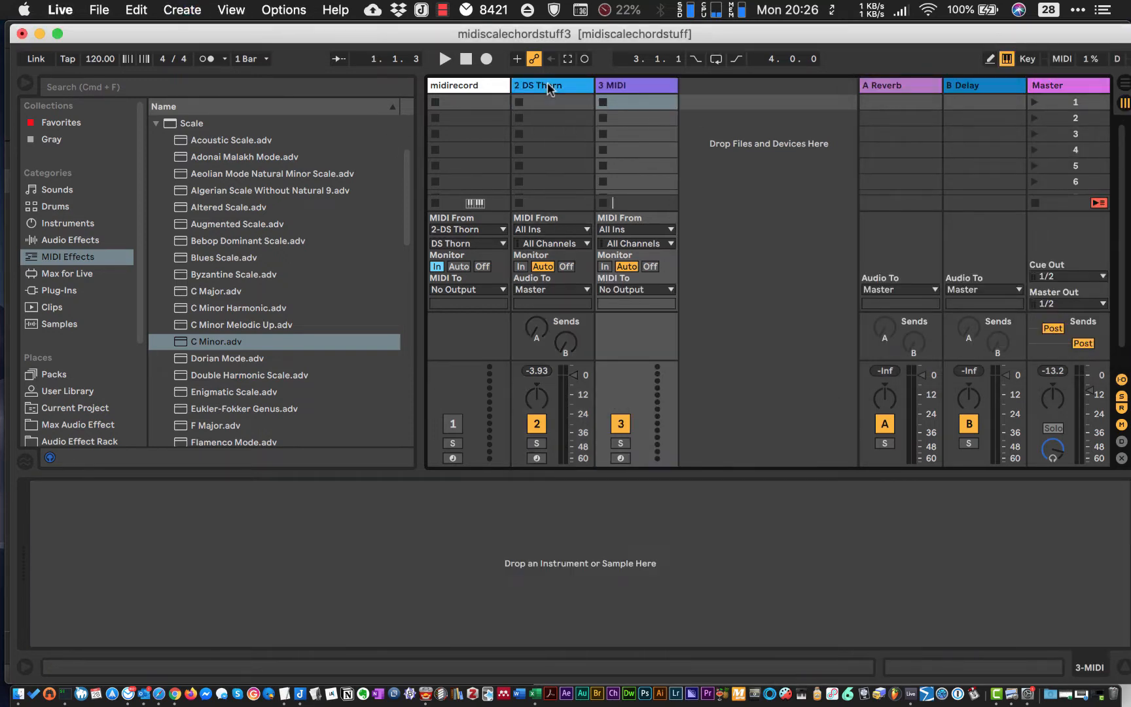
left_click(59, 223)
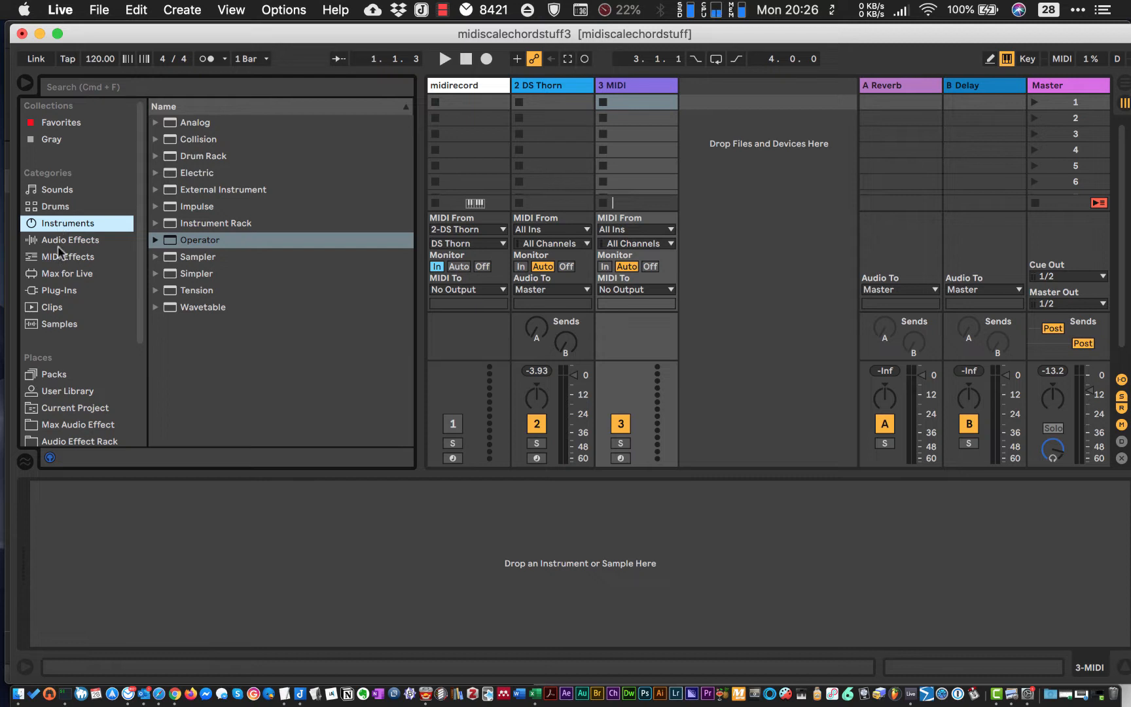
left_click_drag(178, 240, 641, 106)
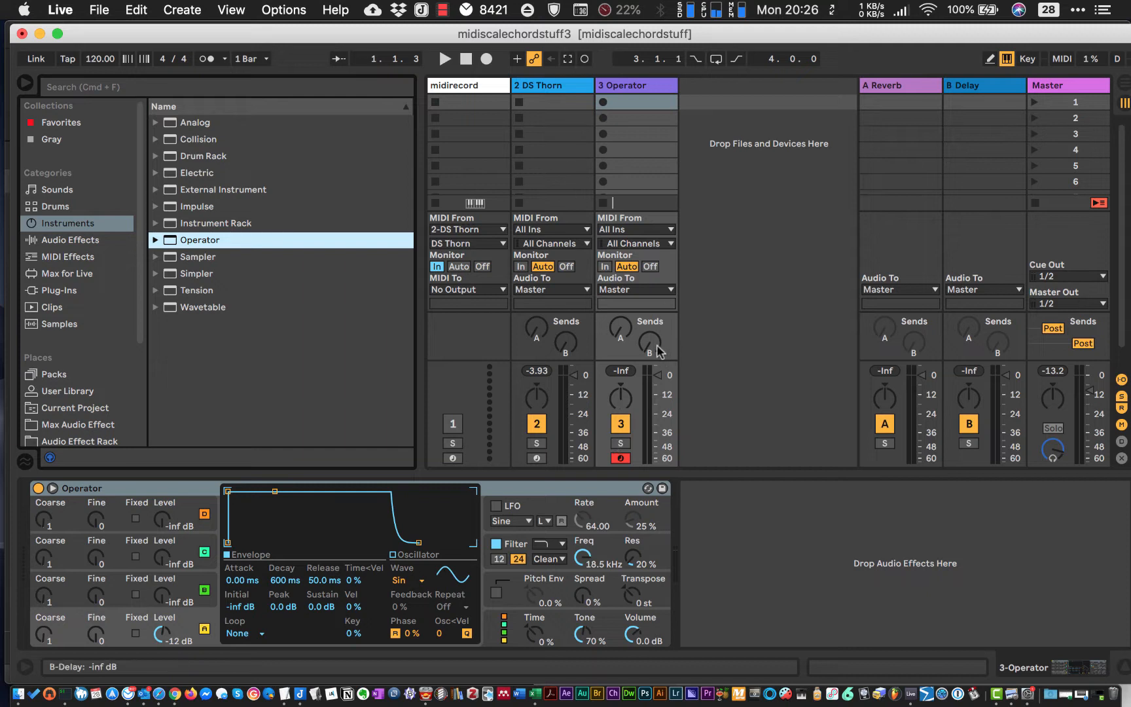
- Play test notes on the Operator track over the running DS Thorn sequence to find its key, and stop playback
key("a")
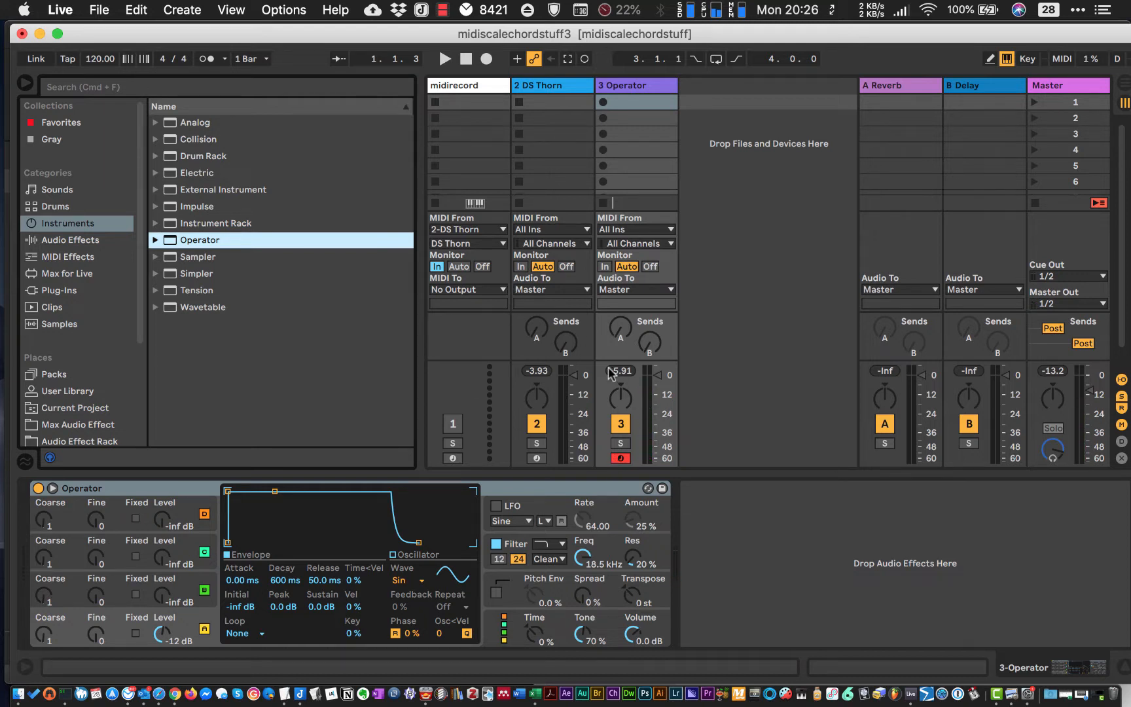
key("space")
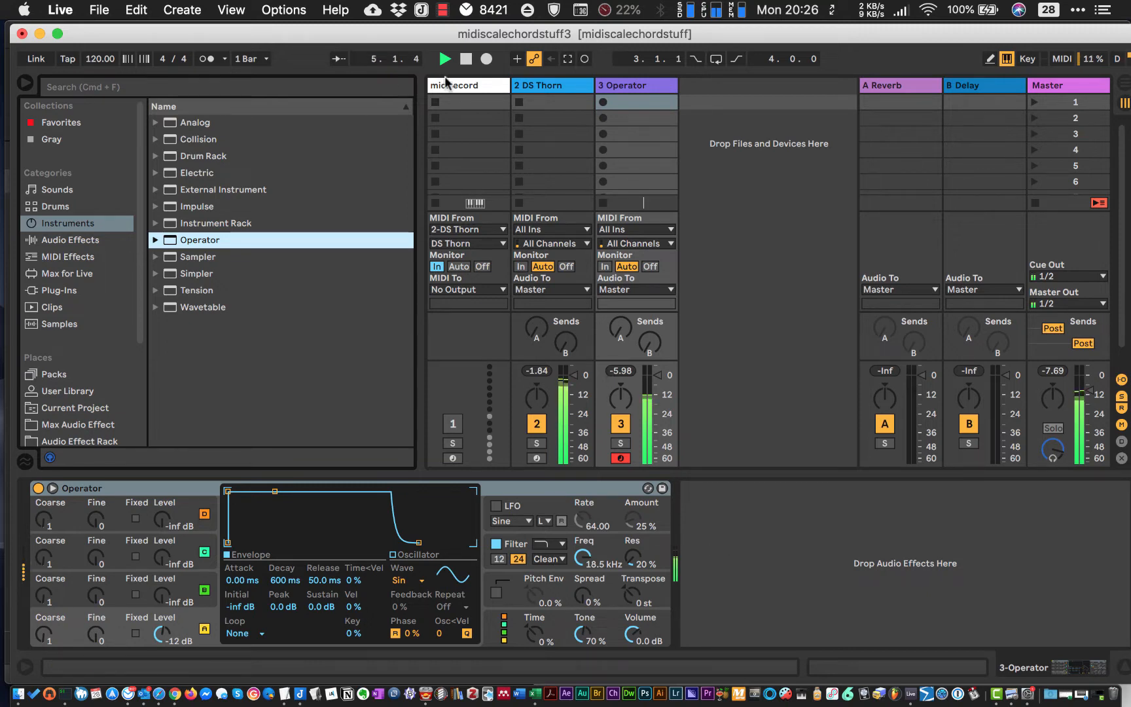
left_click(519, 89)
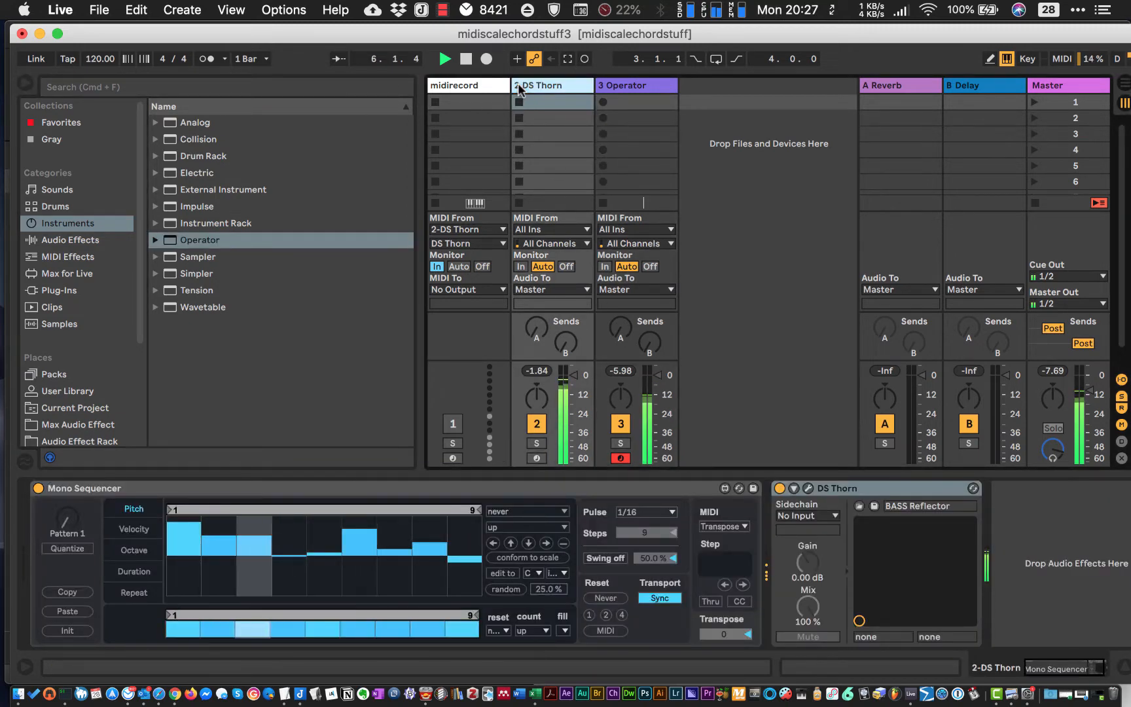
left_click(637, 86)
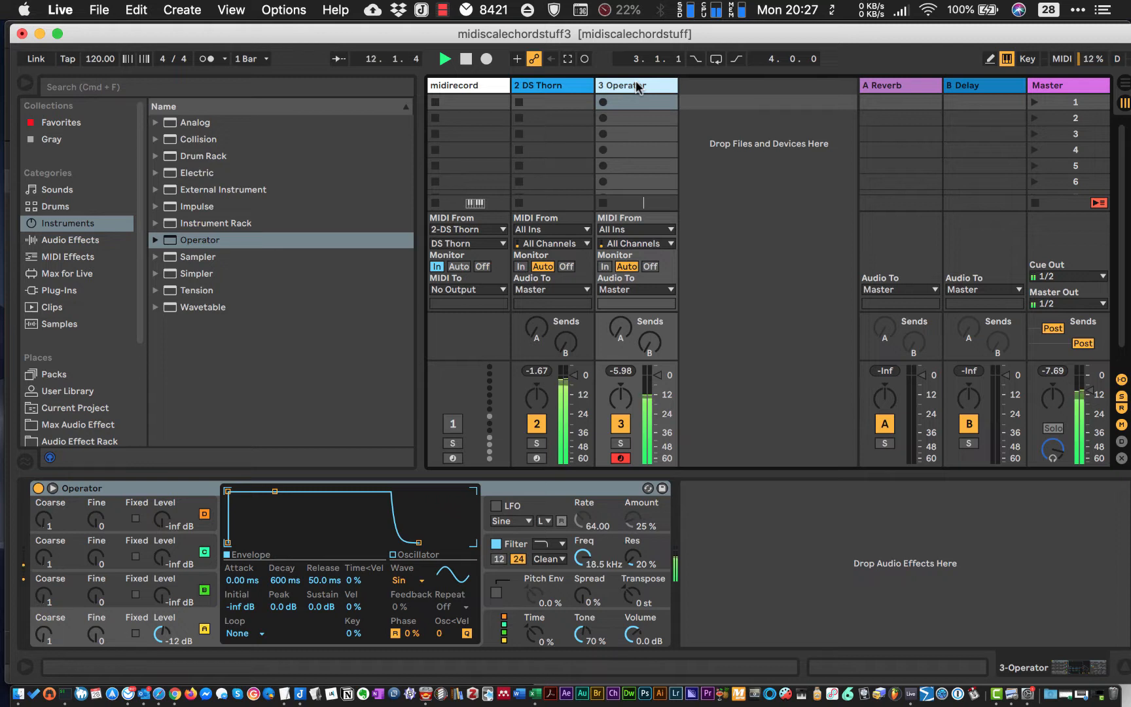
key("space")
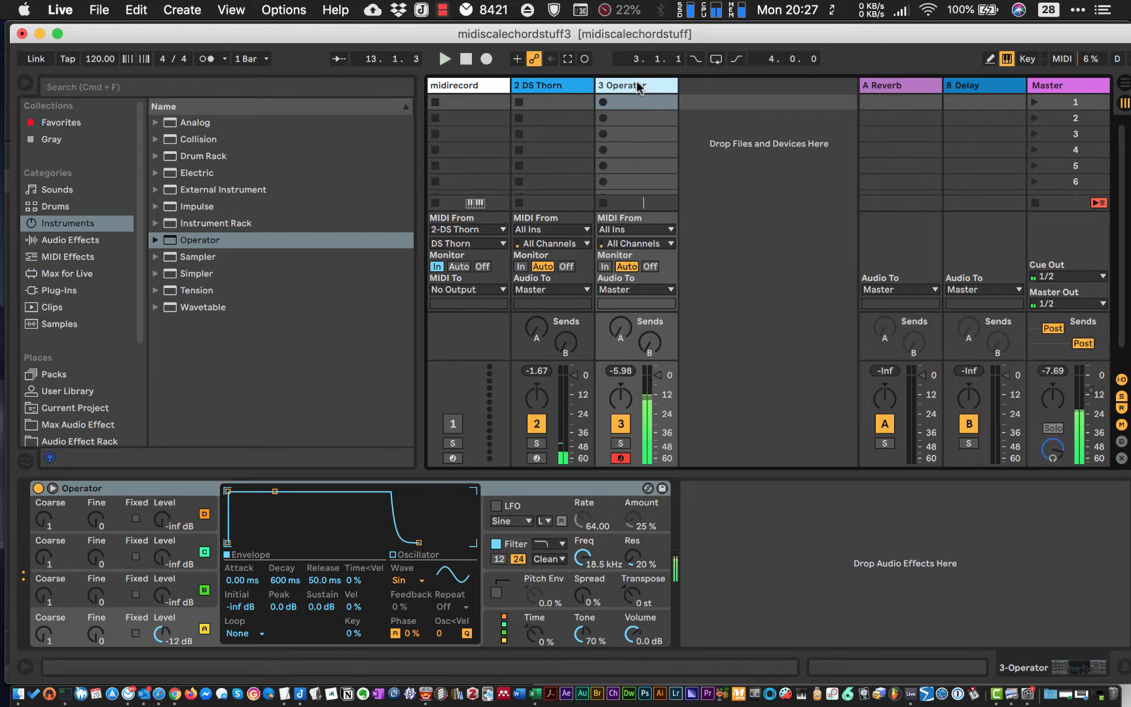
- Add the C Major preset of the Scale MIDI effect between Mono Sequencer and DS Thorn on the DS Thorn track
left_click(553, 86)
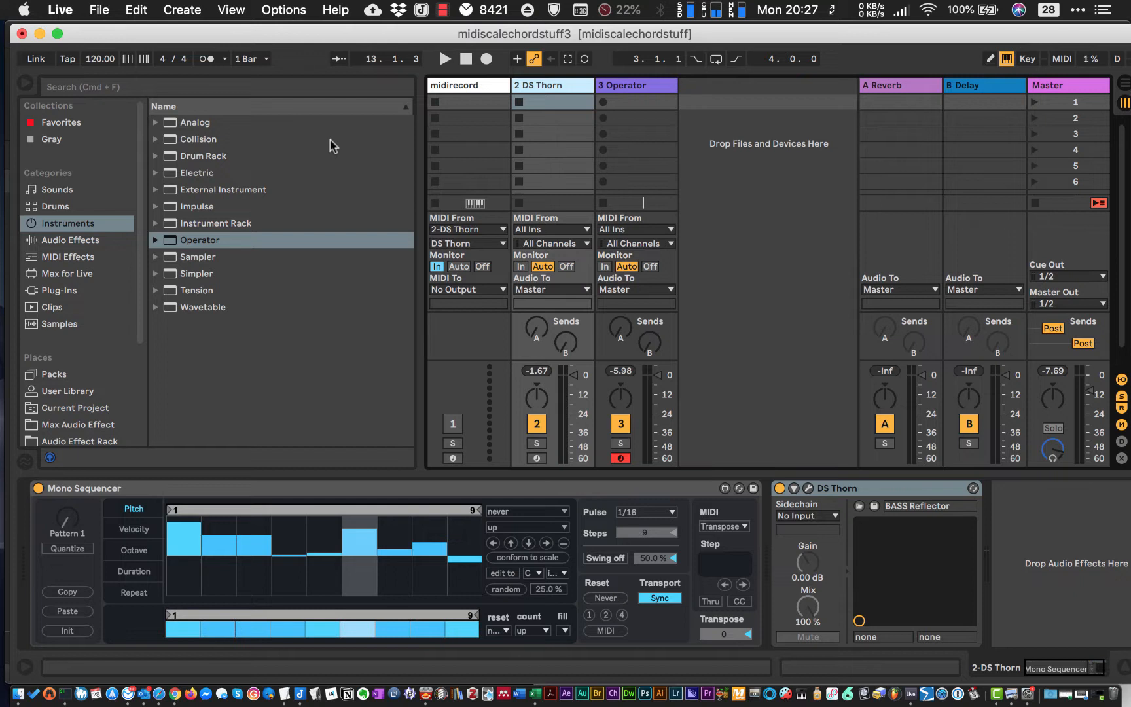
left_click(76, 273)
left_click(50, 257)
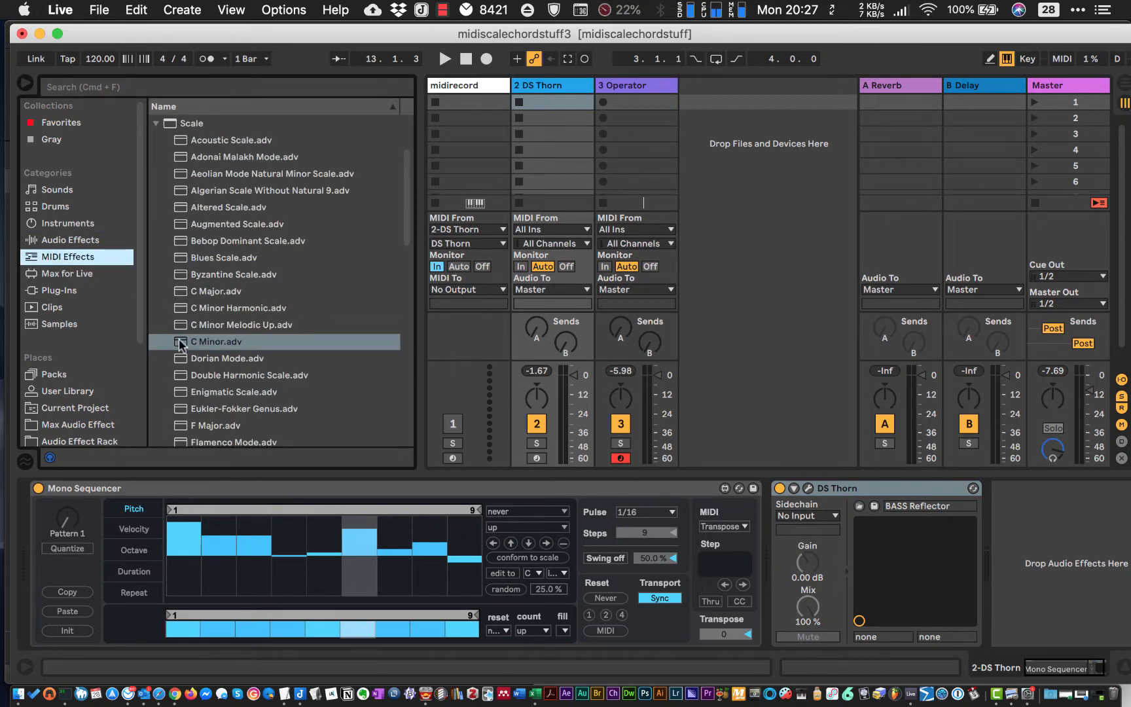
left_click(155, 123)
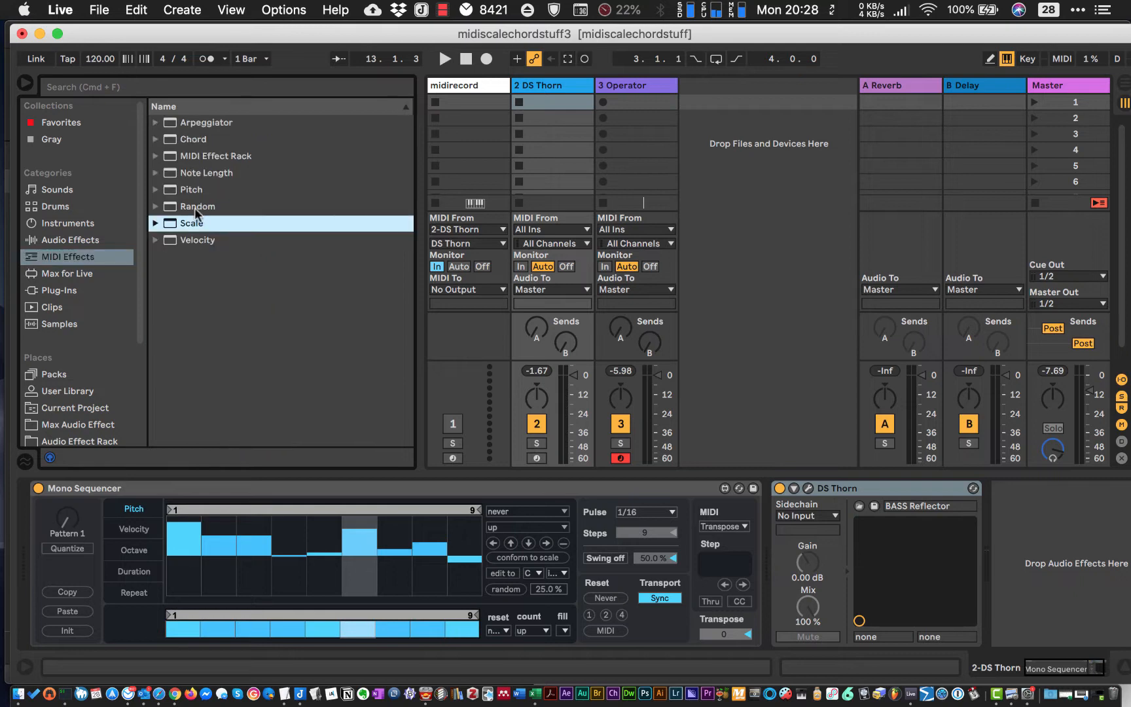
left_click(156, 223)
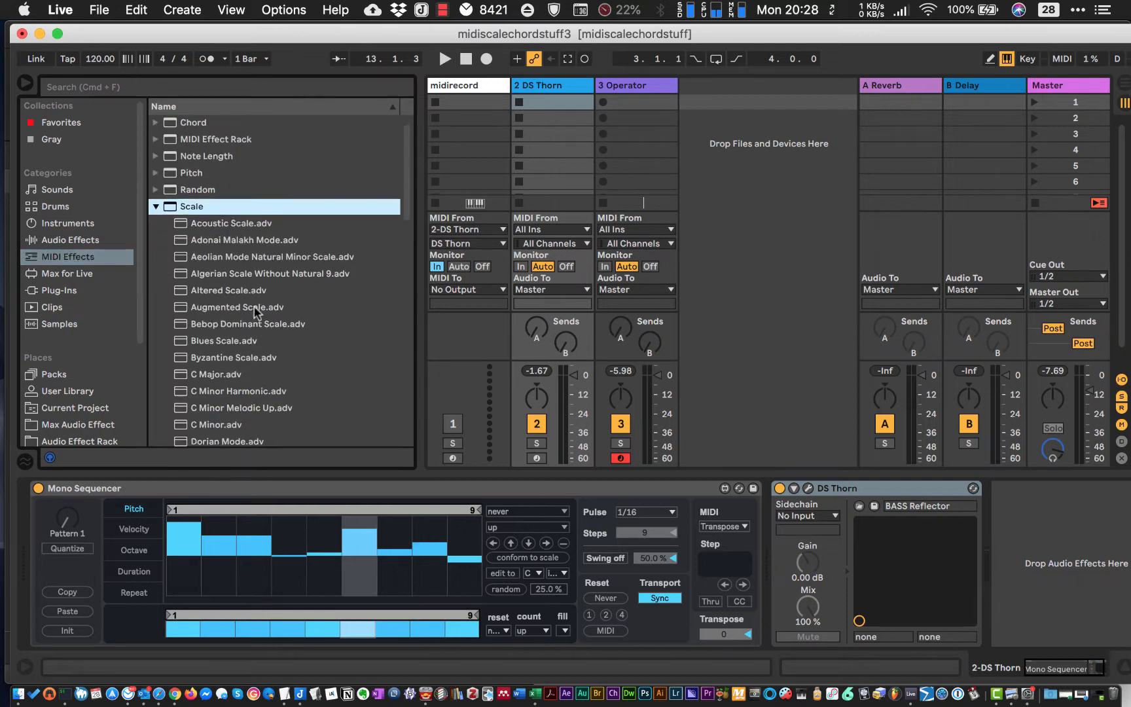
scroll(255, 313, "down", 5)
scroll(176, 169, "up", 5)
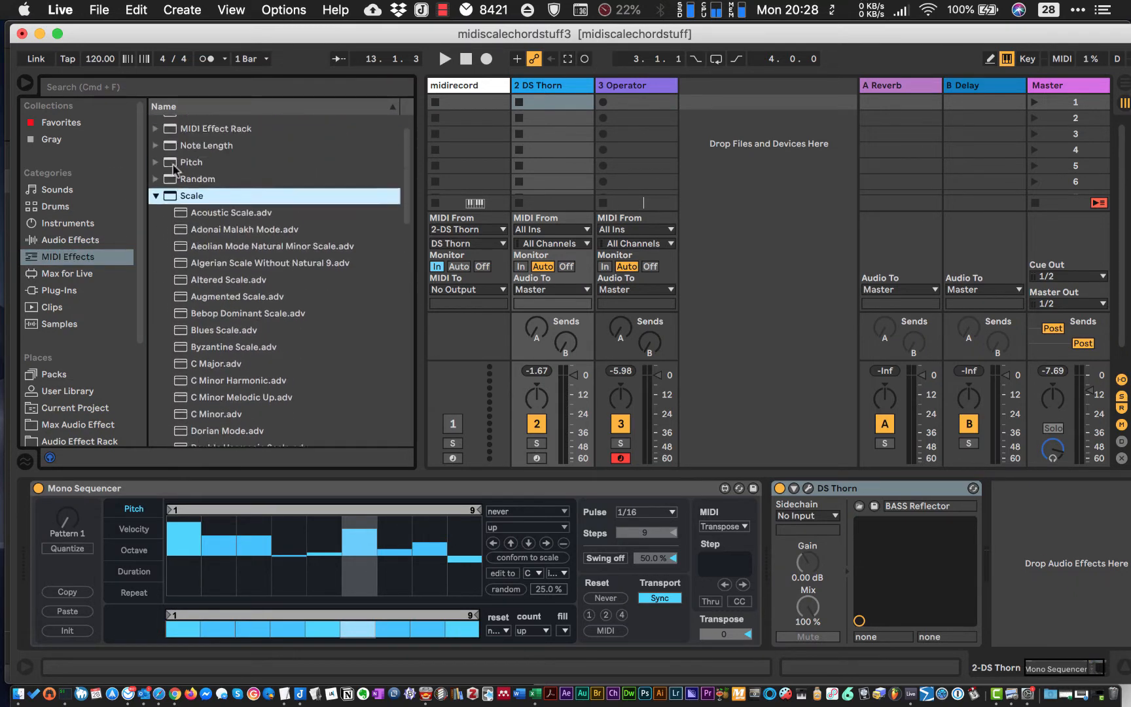
scroll(175, 169, "down", 4)
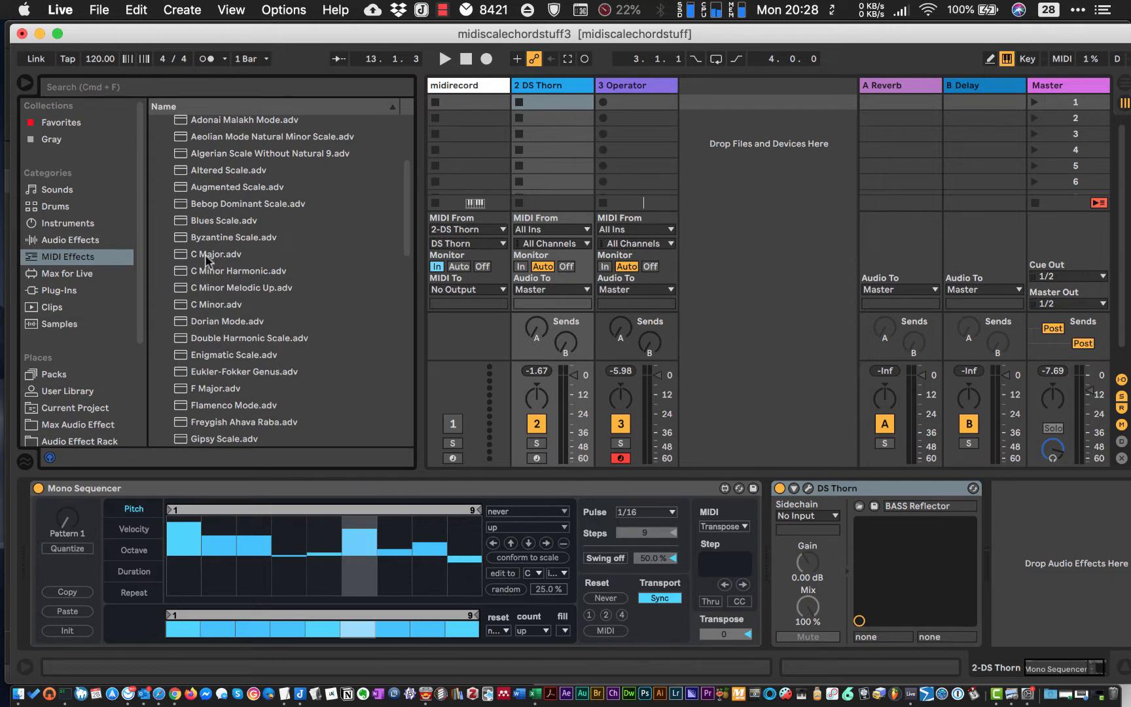
left_click(181, 257)
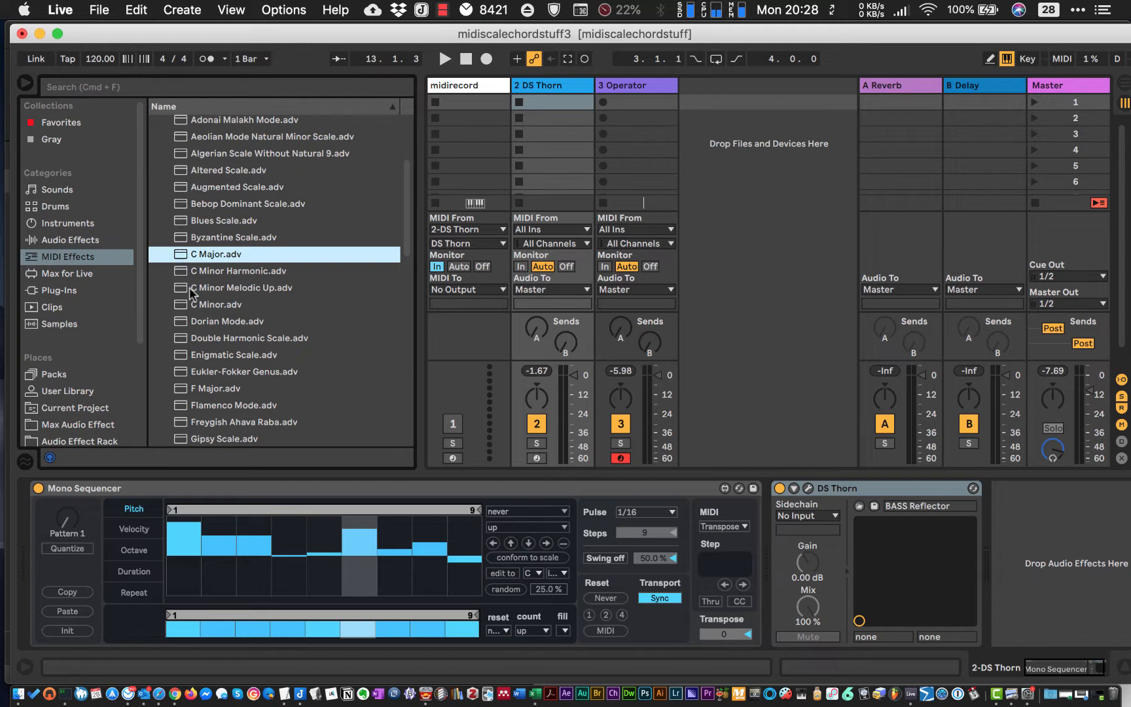
left_click(180, 308)
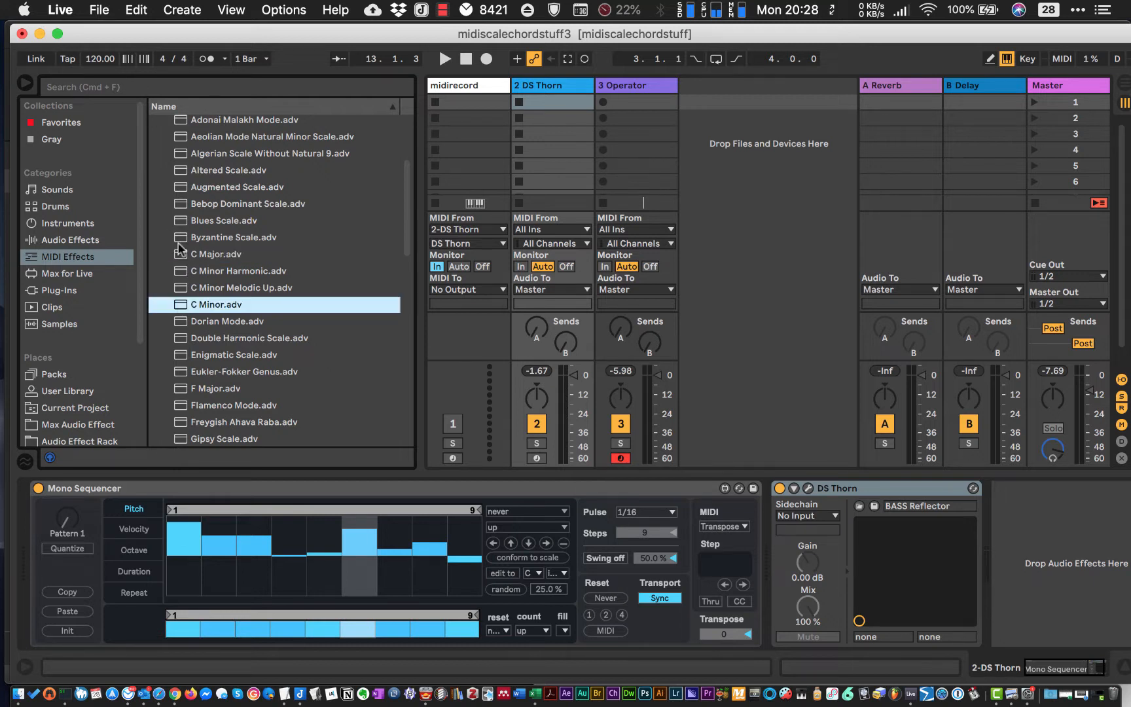
left_click(181, 254)
left_click(185, 303)
mouse_move(184, 255)
left_mouse_down()
mouse_move(588, 427)
mouse_move(767, 521)
left_mouse_up()
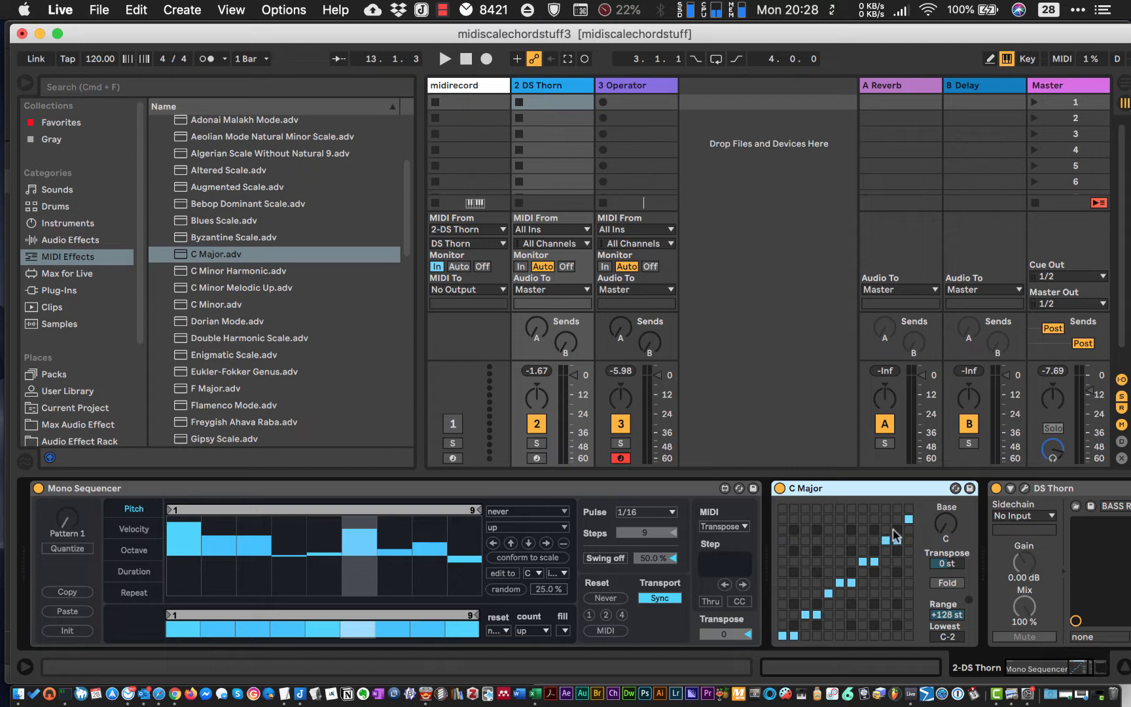
- Set the C Major scale's base to A# and audition the sequence through it
left_click(943, 532)
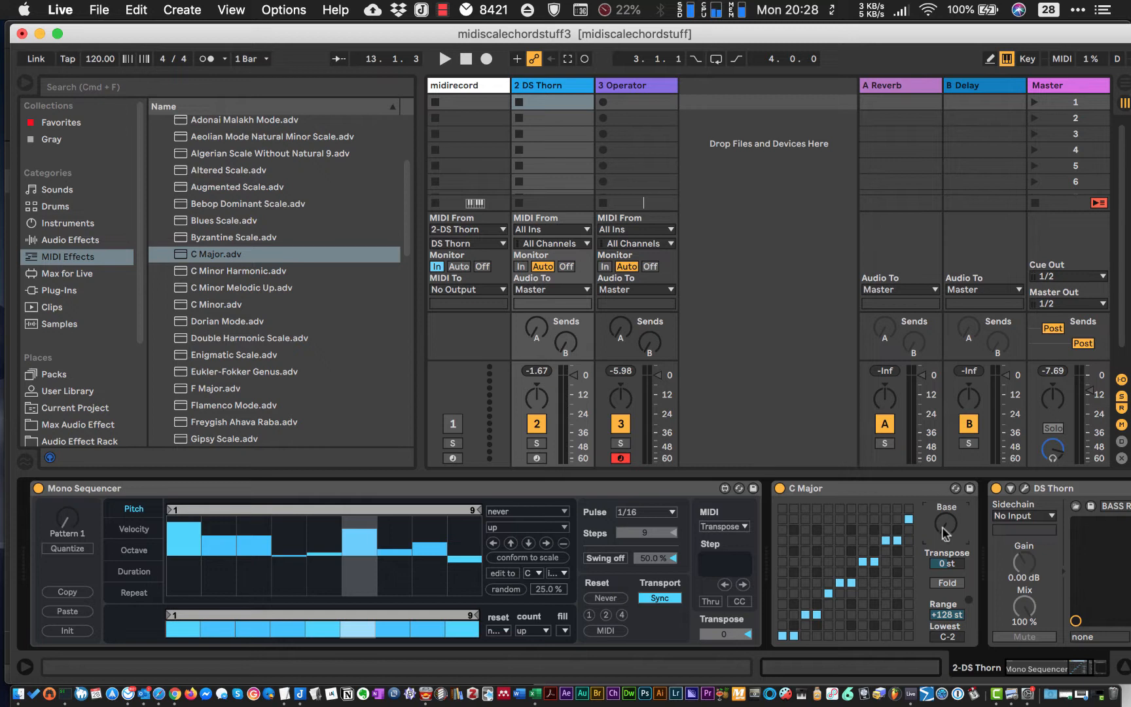
key("Up")
key("Up")
key("Up")
key("Up")
key("Up")
key("Up")
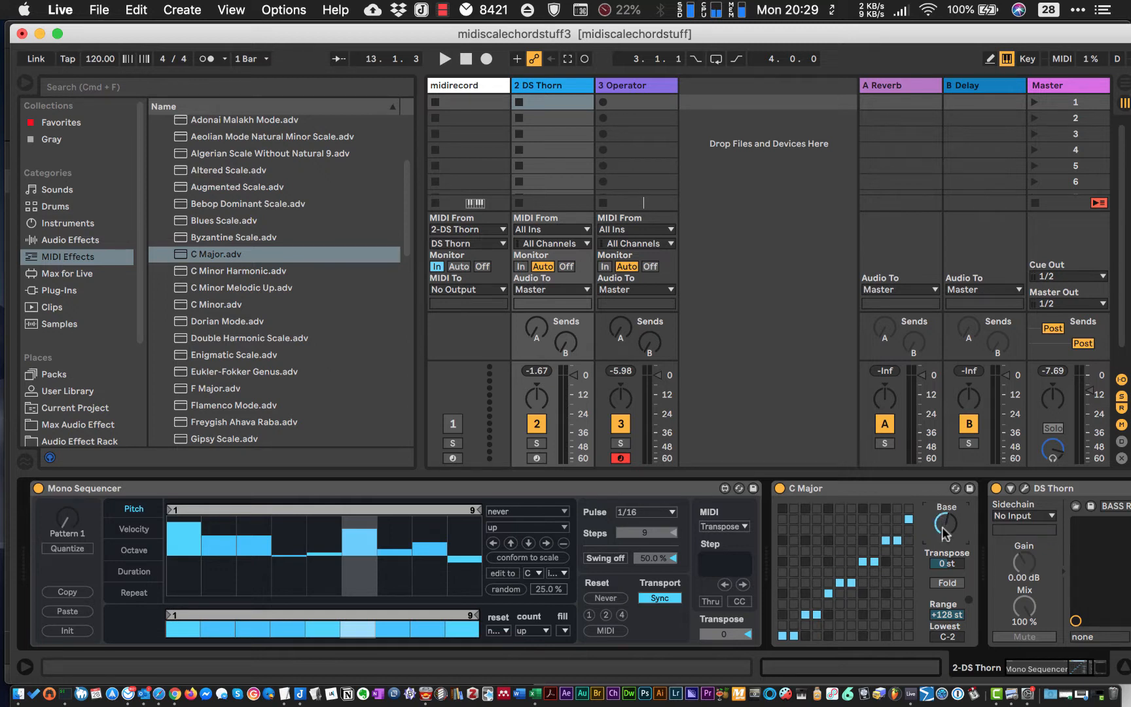
key("Up")
key("Up")
key("Up")
key("Up")
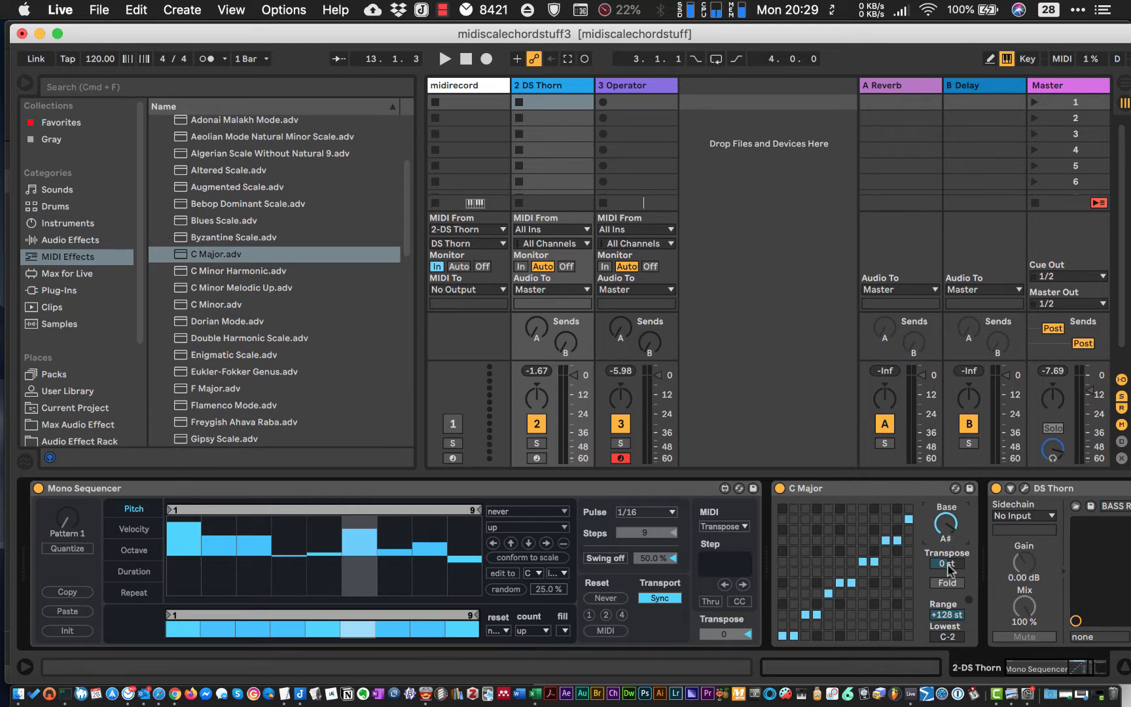
left_click(947, 522)
key("space")
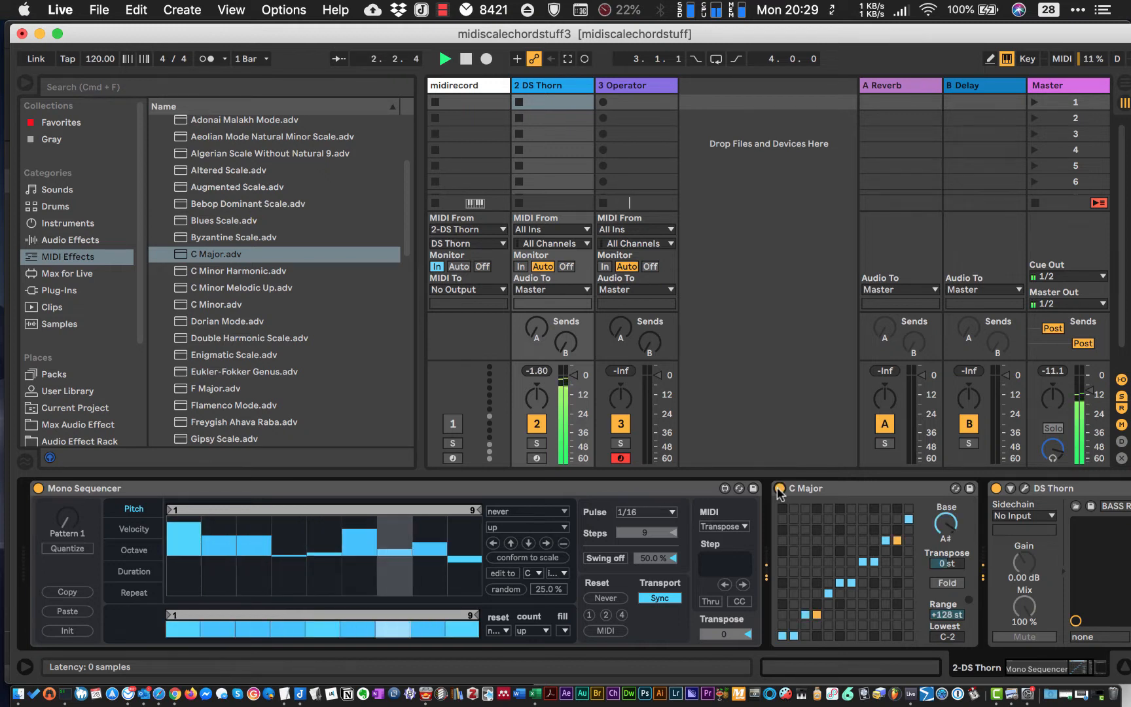
key("space")
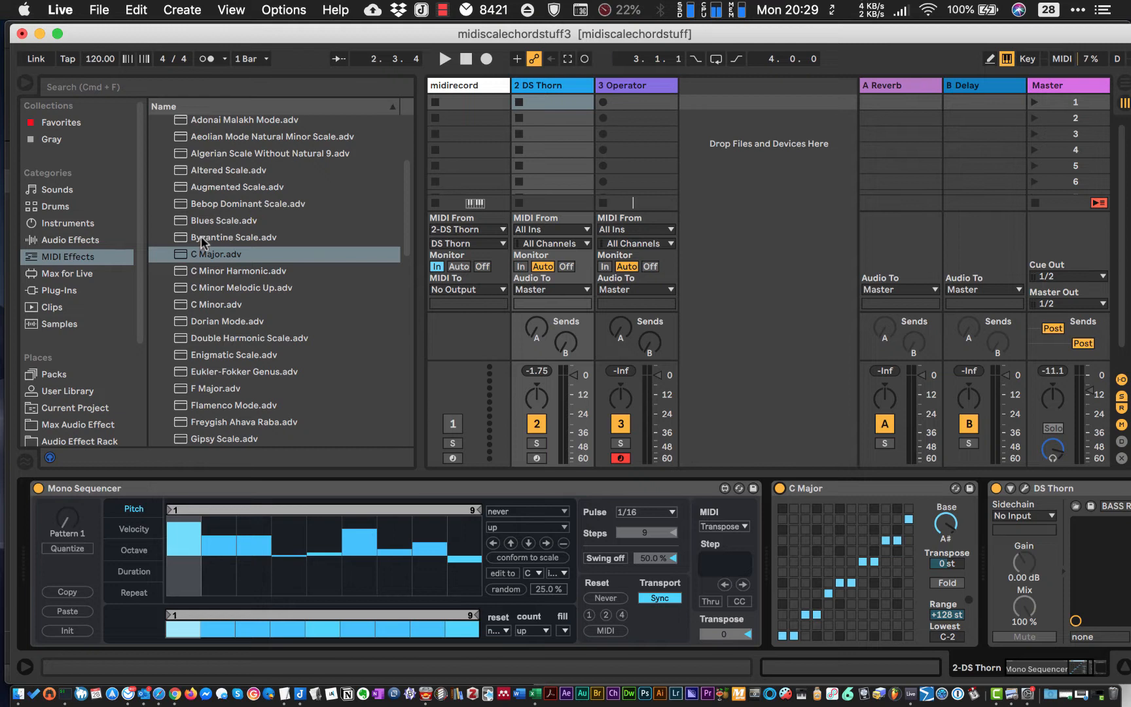
- Add the C Minor scale preset after C Major, with C Major deactivated, and set the C Minor base to A#
left_click(198, 305)
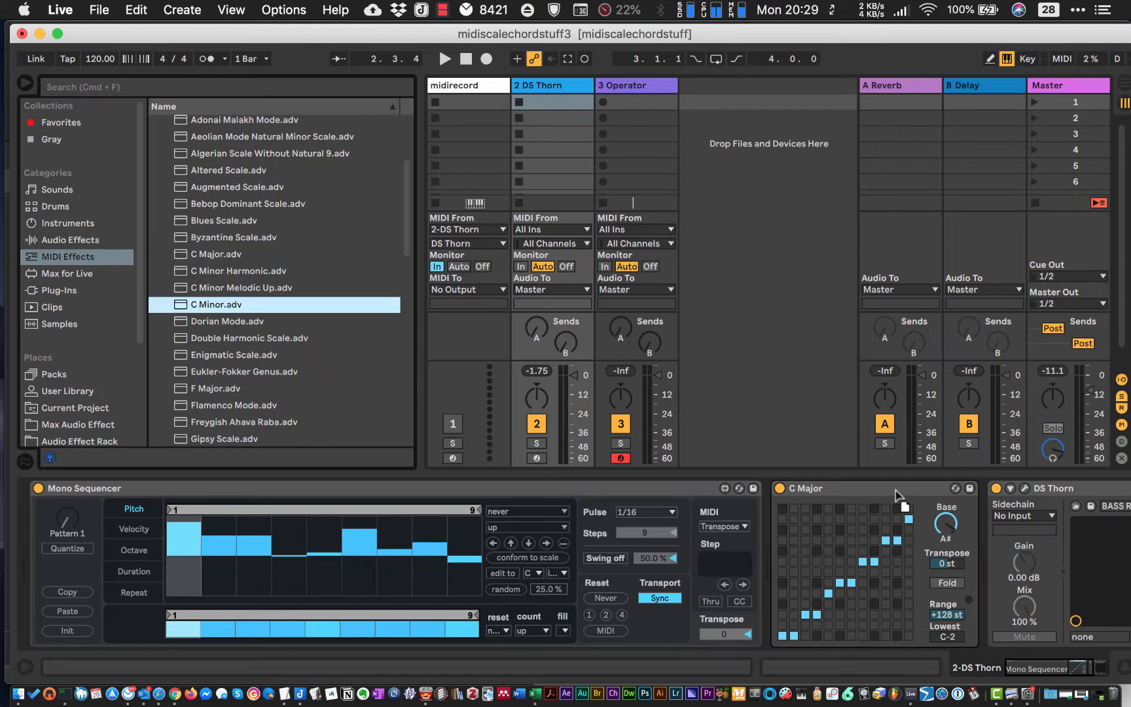
left_click_drag(1002, 570, 990, 562)
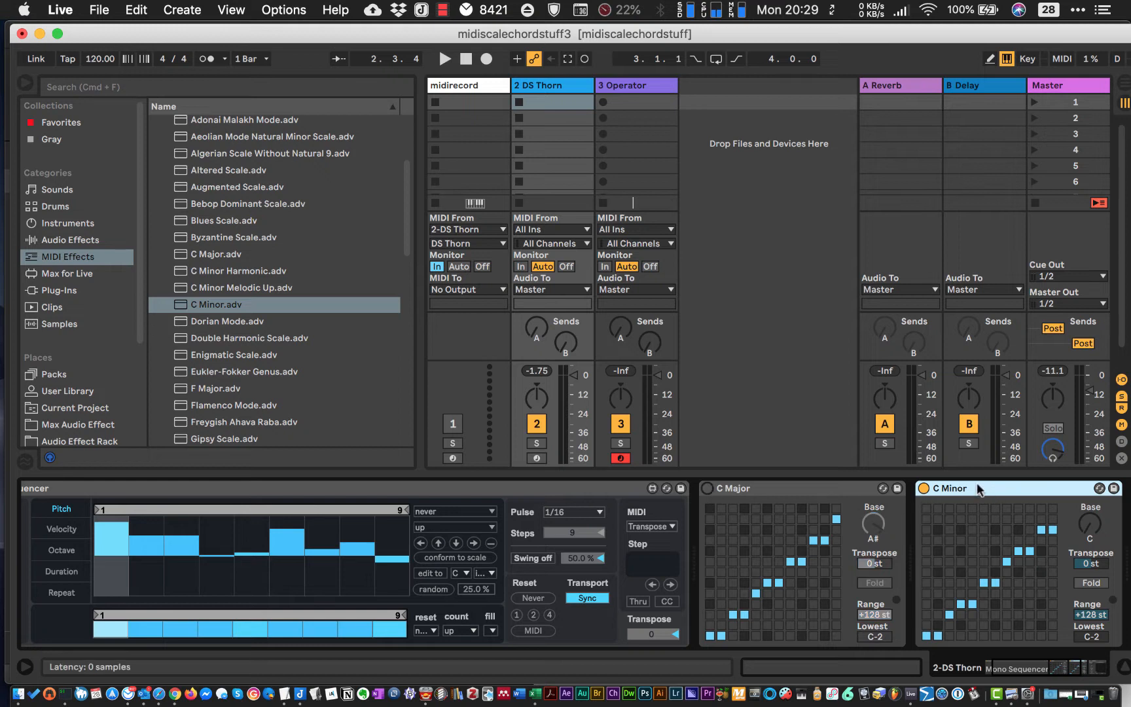
left_click_drag(1104, 522, 1104, 488)
- Play the sequence and toggle the C Minor scale off and on to compare the sound
key("space")
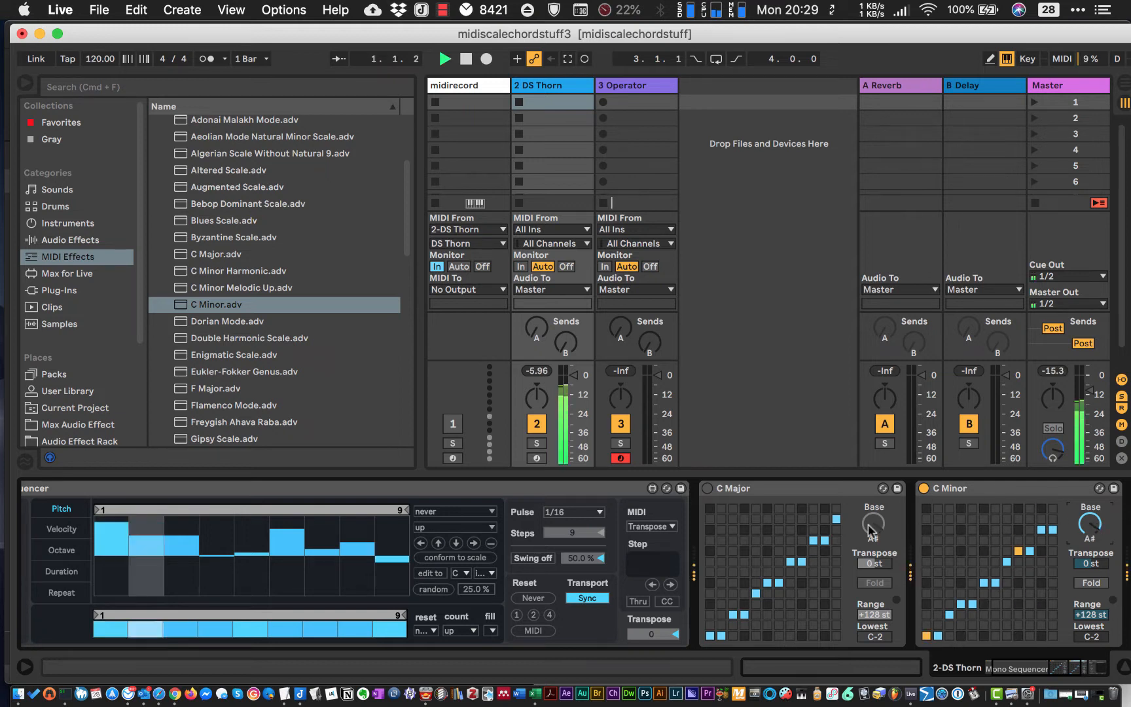
left_click(923, 489)
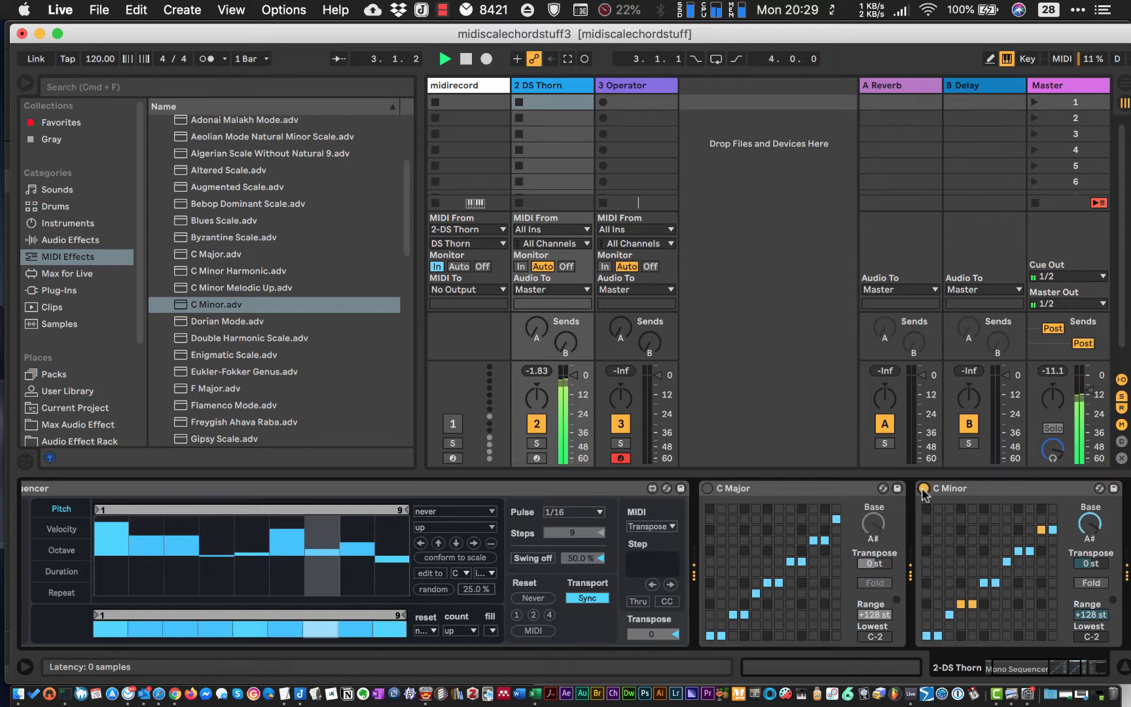
left_click(924, 489)
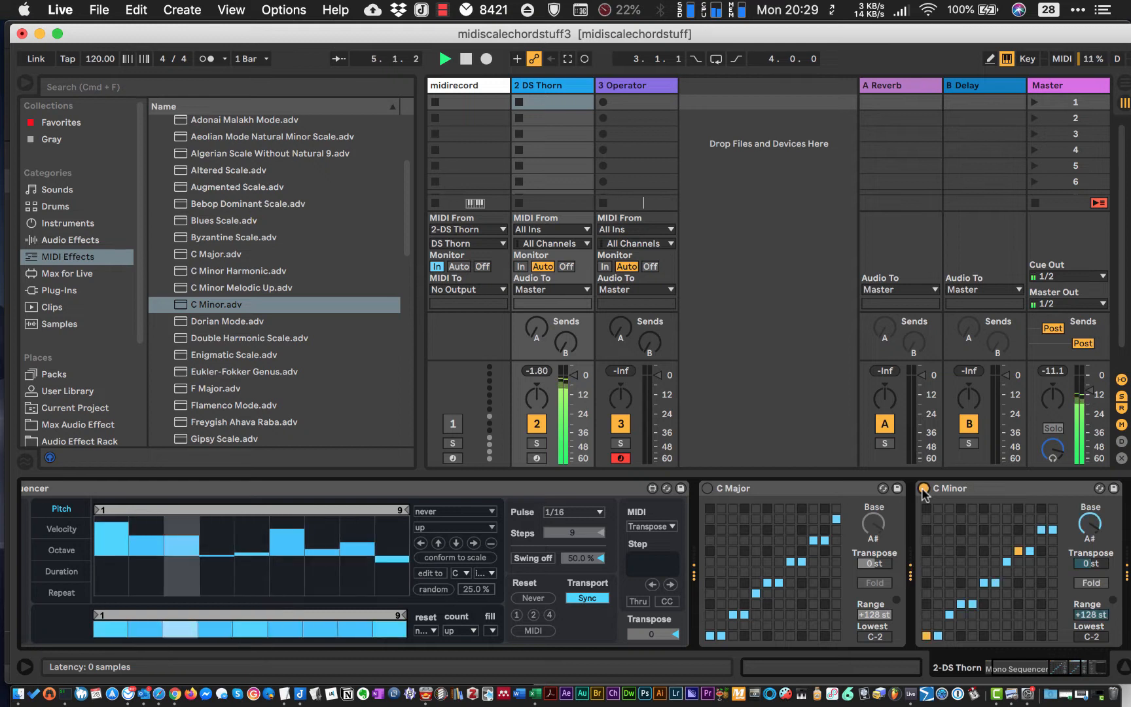
- Stop playback, delete the deactivated C Major scale from the DS Thorn track and leave C Minor switched on
left_click(923, 489)
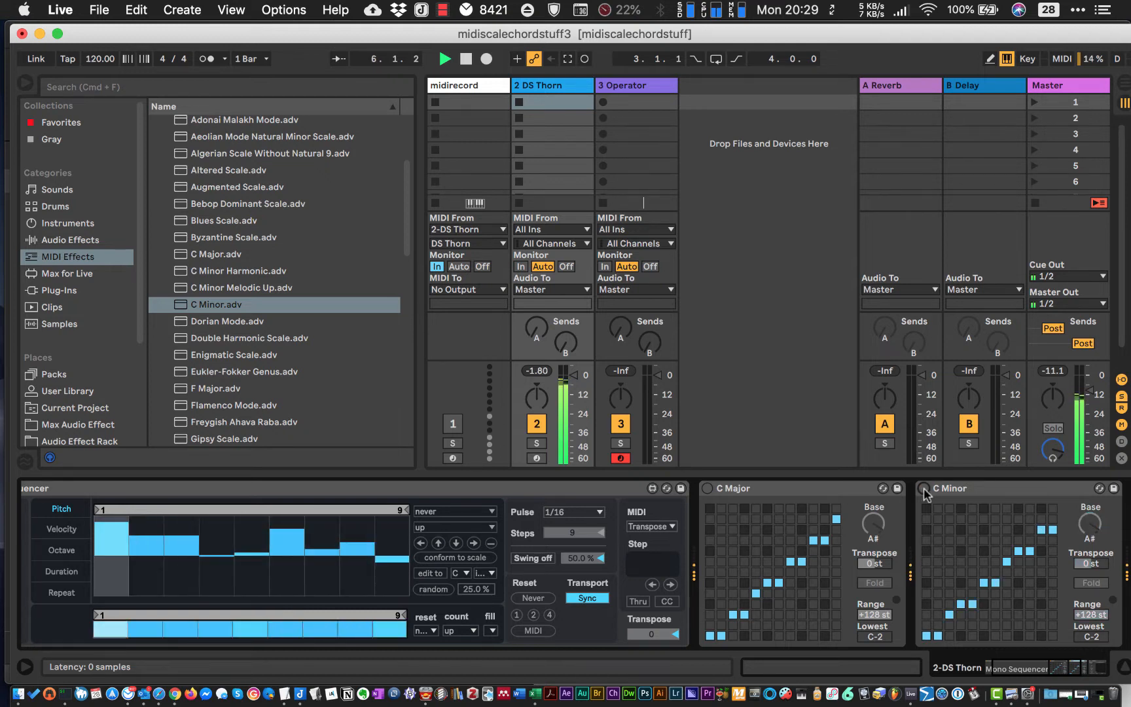
key("space")
left_click(809, 487)
key("Delete")
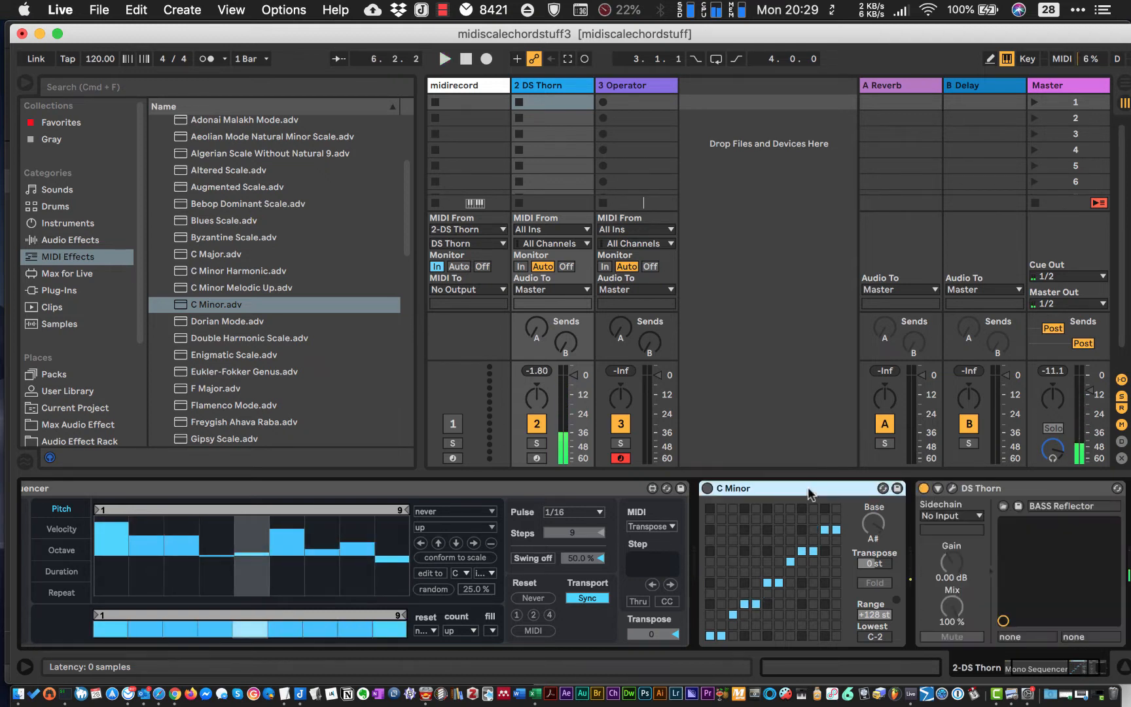
left_click(708, 489)
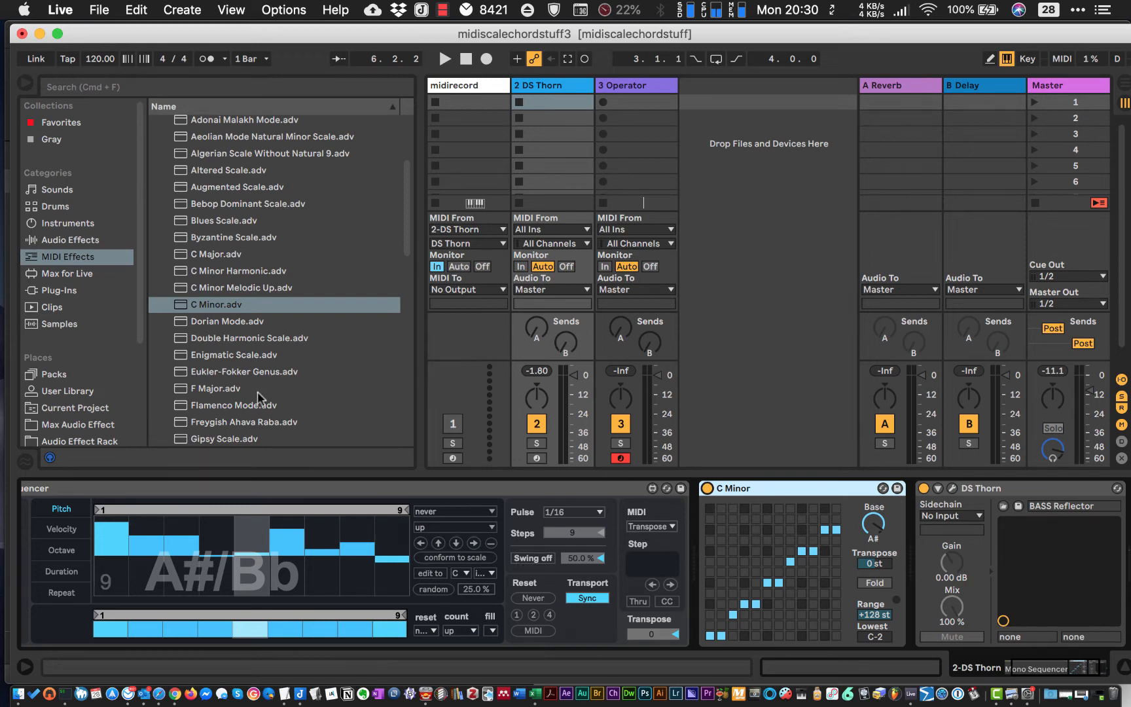
- Play the DS Thorn sequence briefly through the C Minor scale and stop it
scroll(192, 371, "down", 6)
scroll(191, 371, "up", 6)
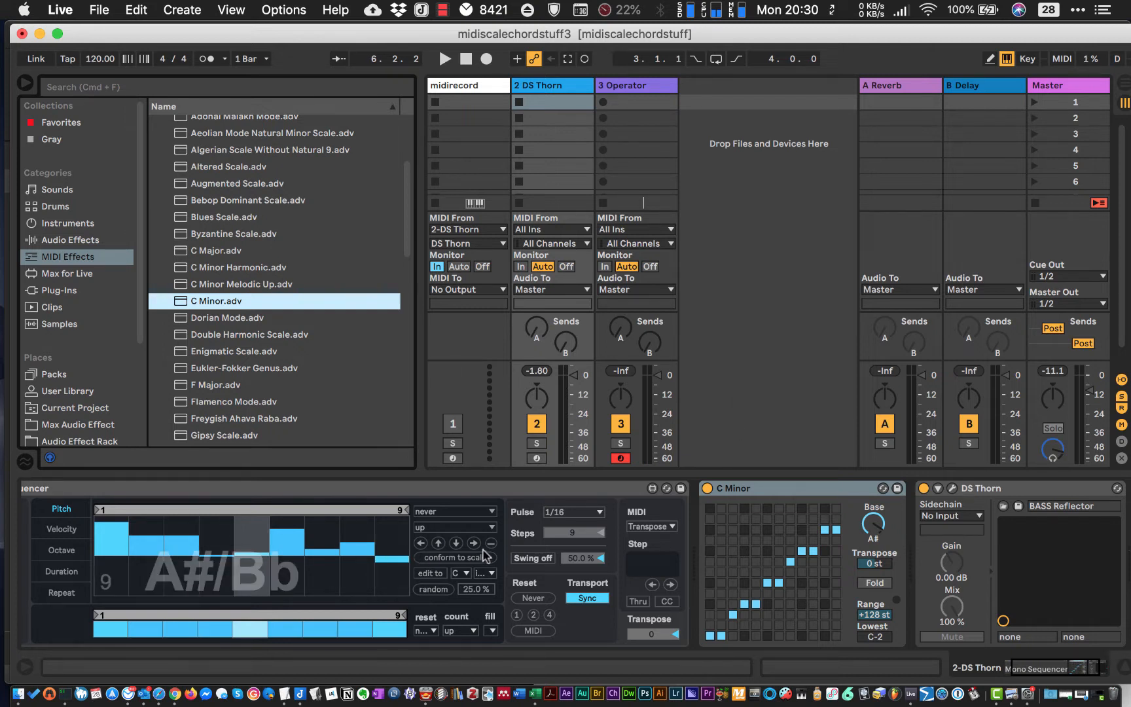
scroll(967, 523, "right", 3)
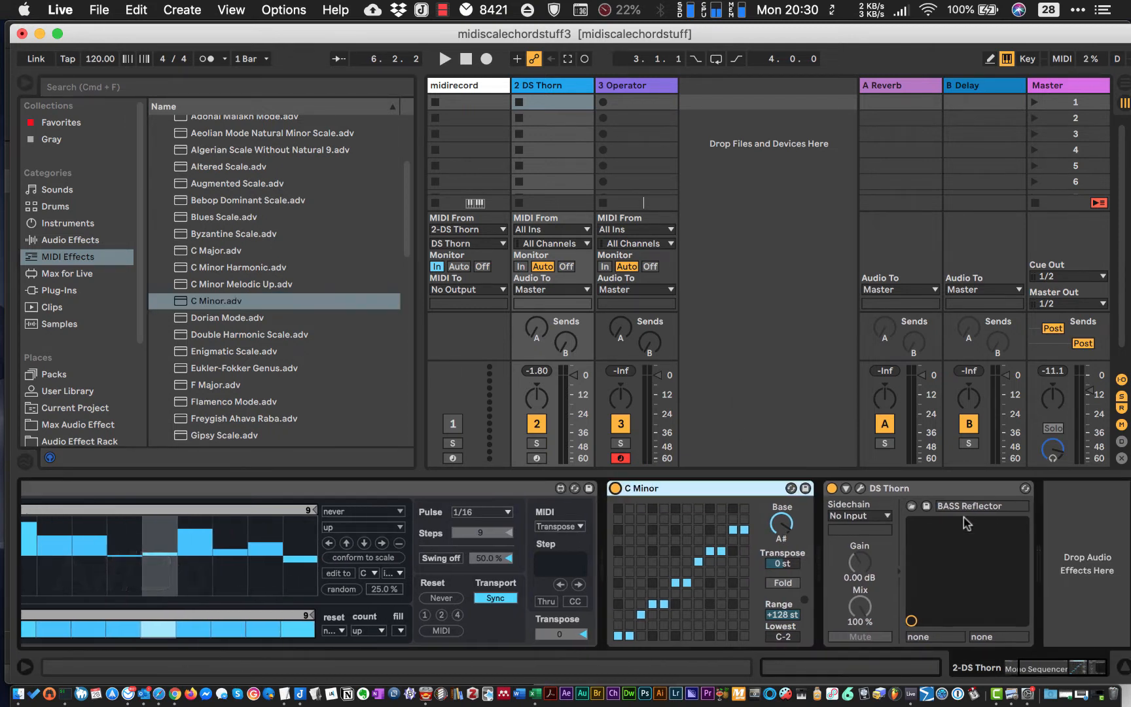
key("space")
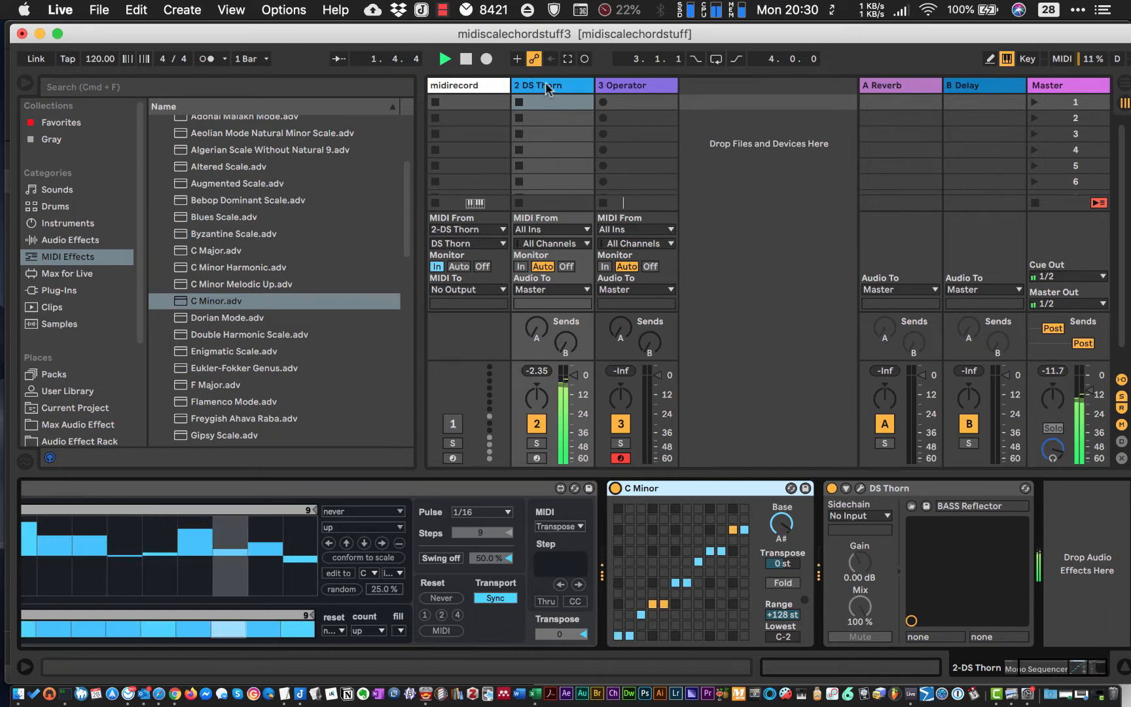
key("space")
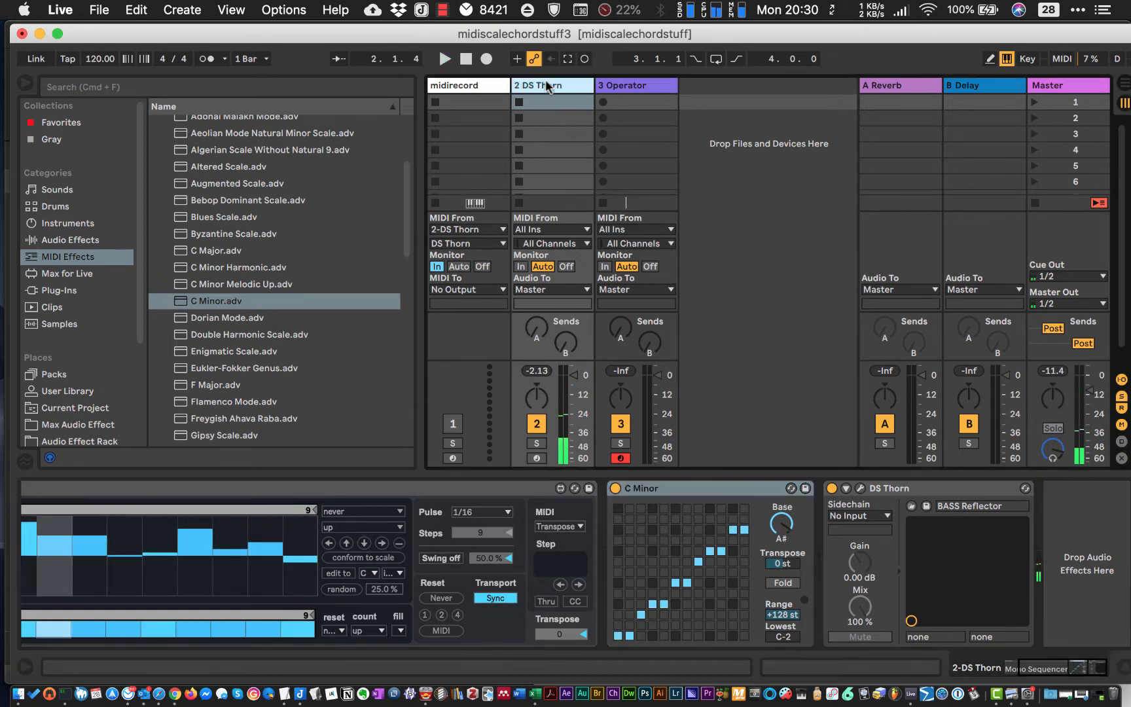
- Duplicate the DS Thorn track and rename the copy DS Thorn2
right_click(549, 82)
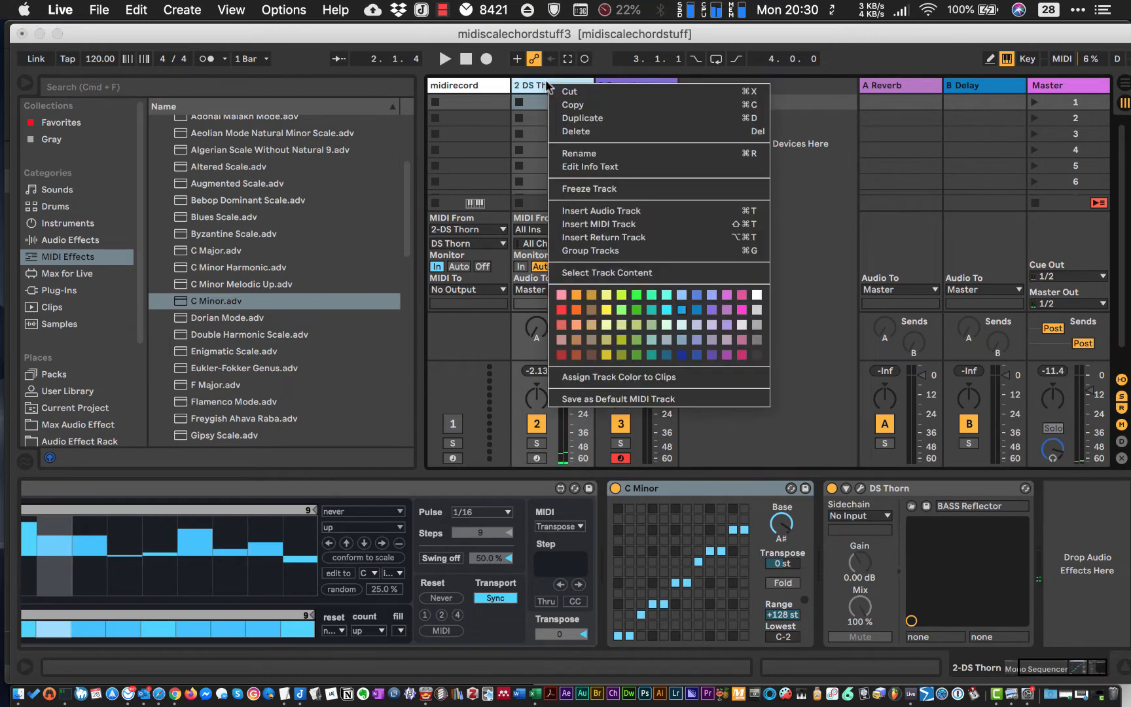
left_click(578, 117)
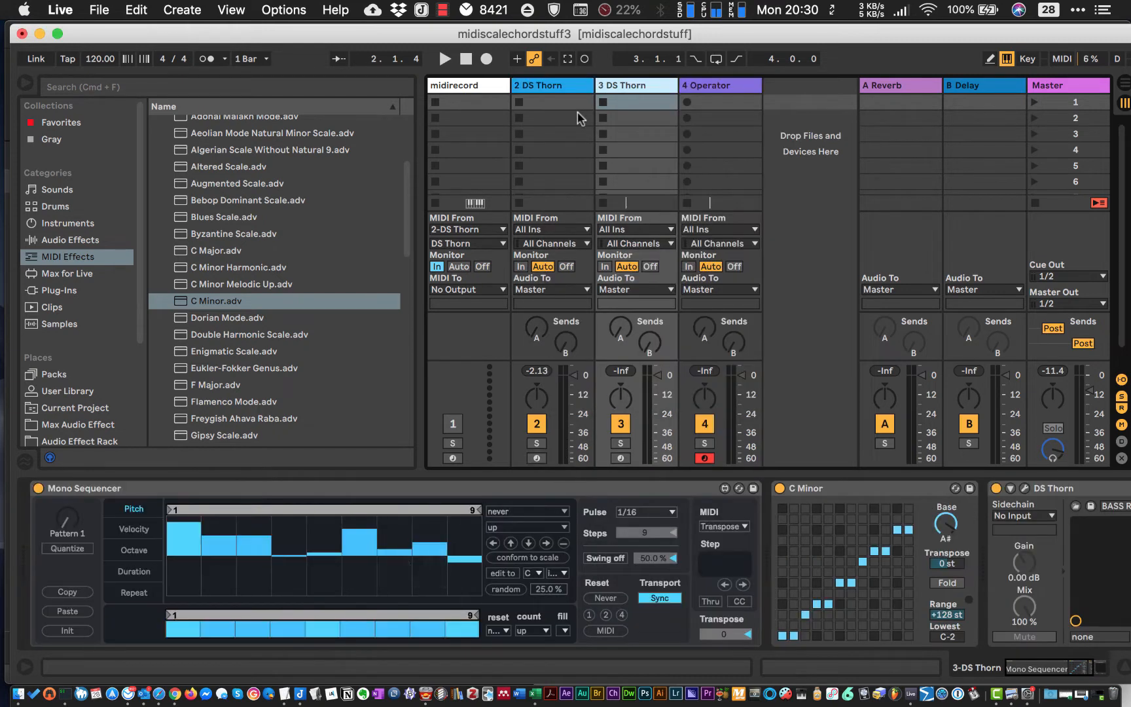
left_click(134, 486)
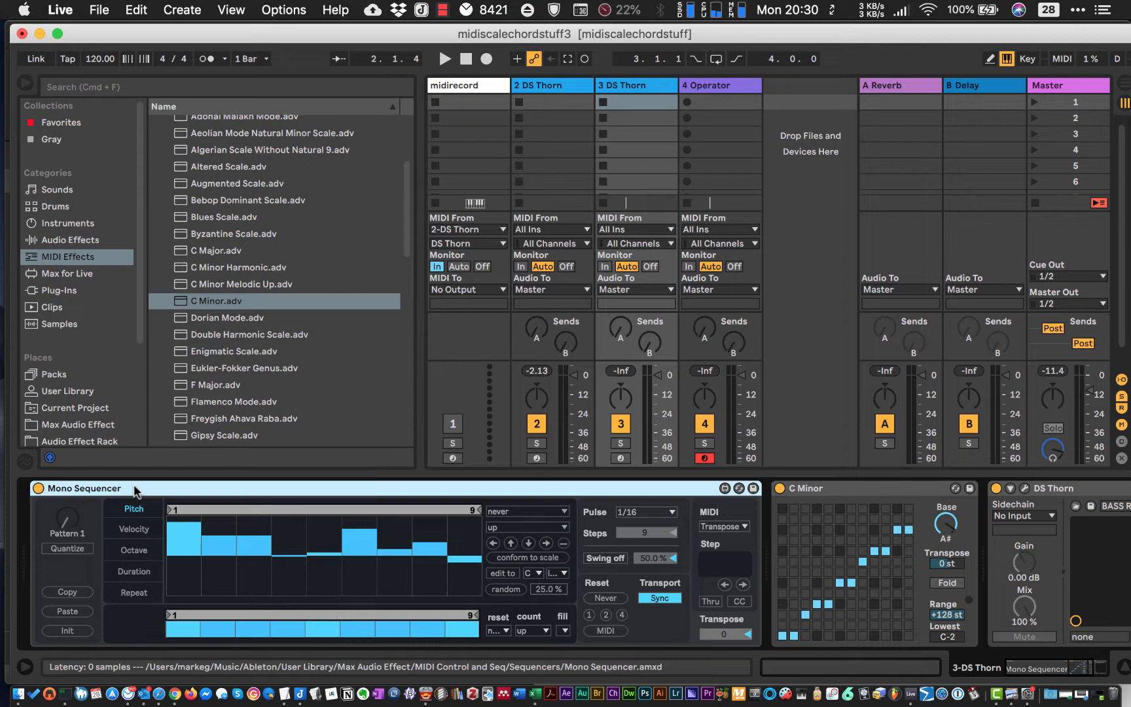
left_click(643, 88)
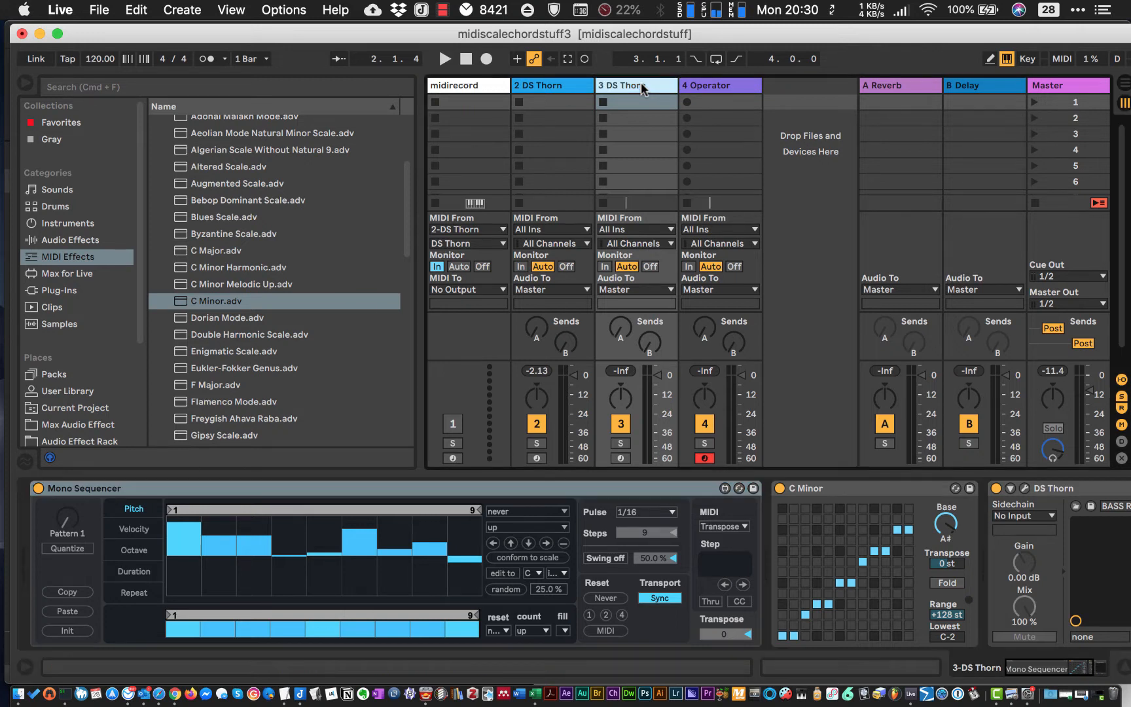
key("super+r")
type("2")
- Delete Mono Sequencer from the DS Thorn2 track, audition playback briefly and arm DS Thorn2 for recording
left_click(97, 491)
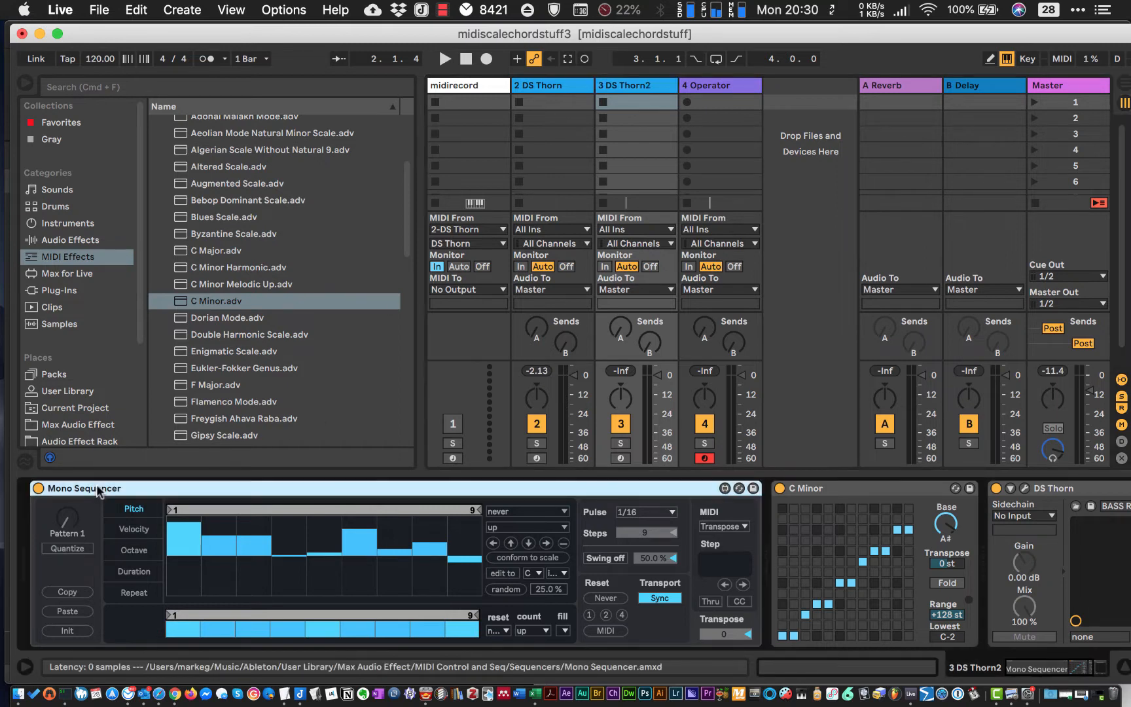
key("Delete")
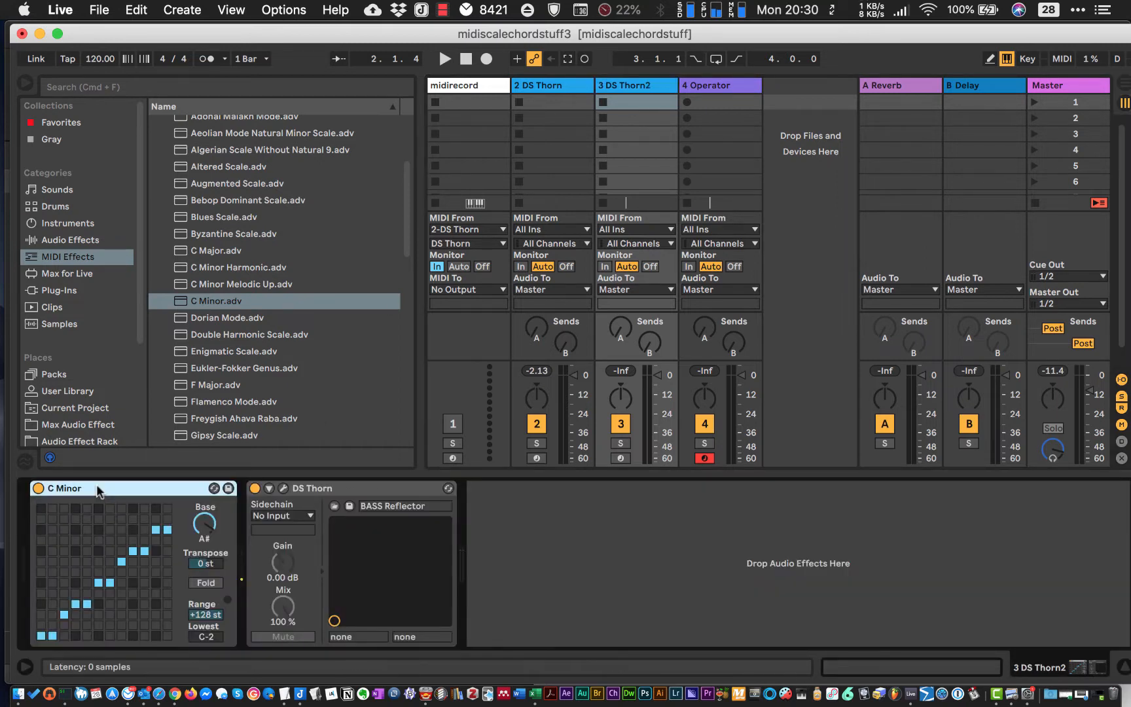
left_click(620, 459)
left_click(620, 458)
key("space")
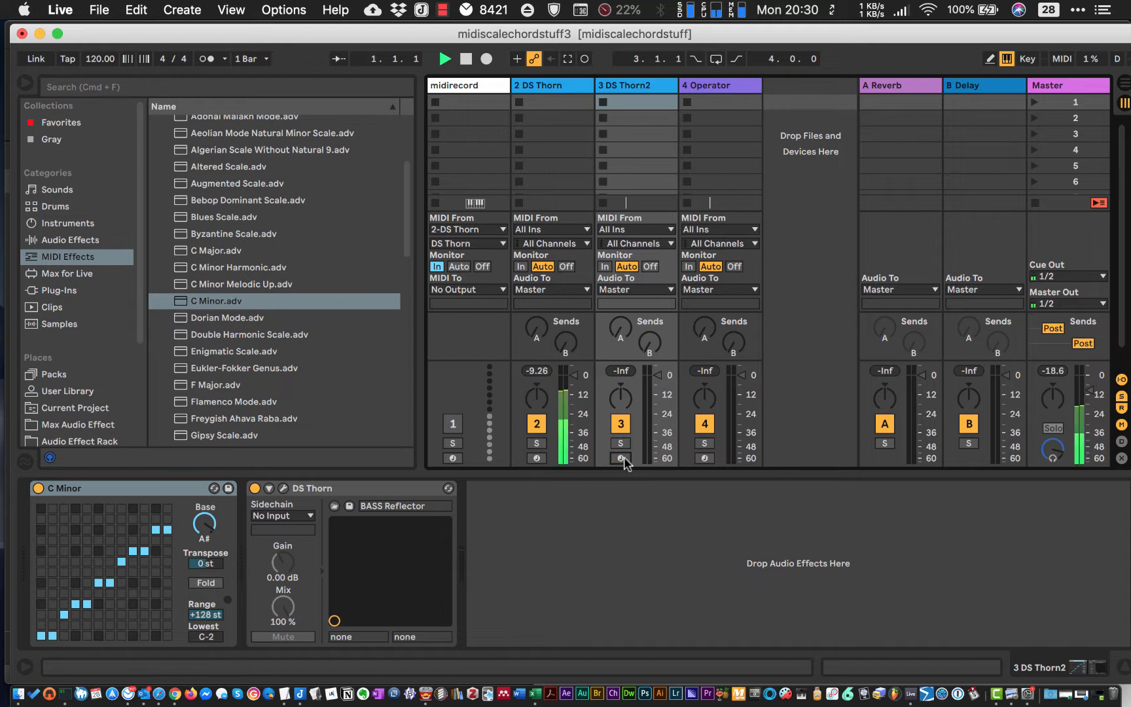
key("space")
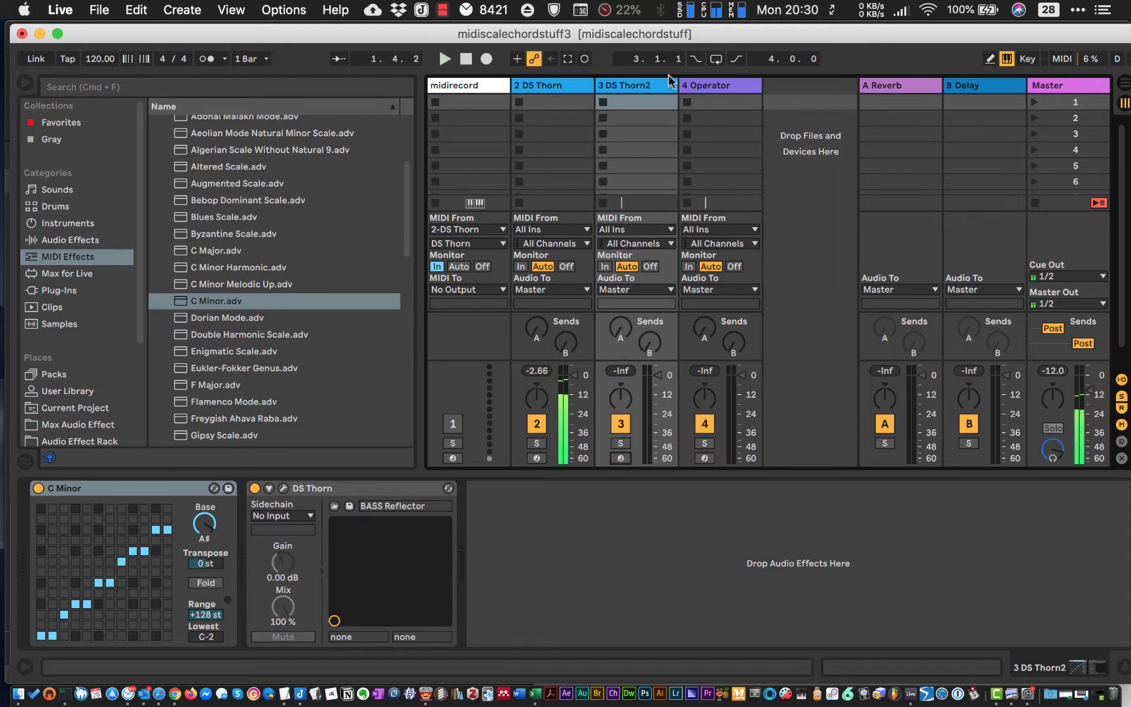
left_click(638, 85)
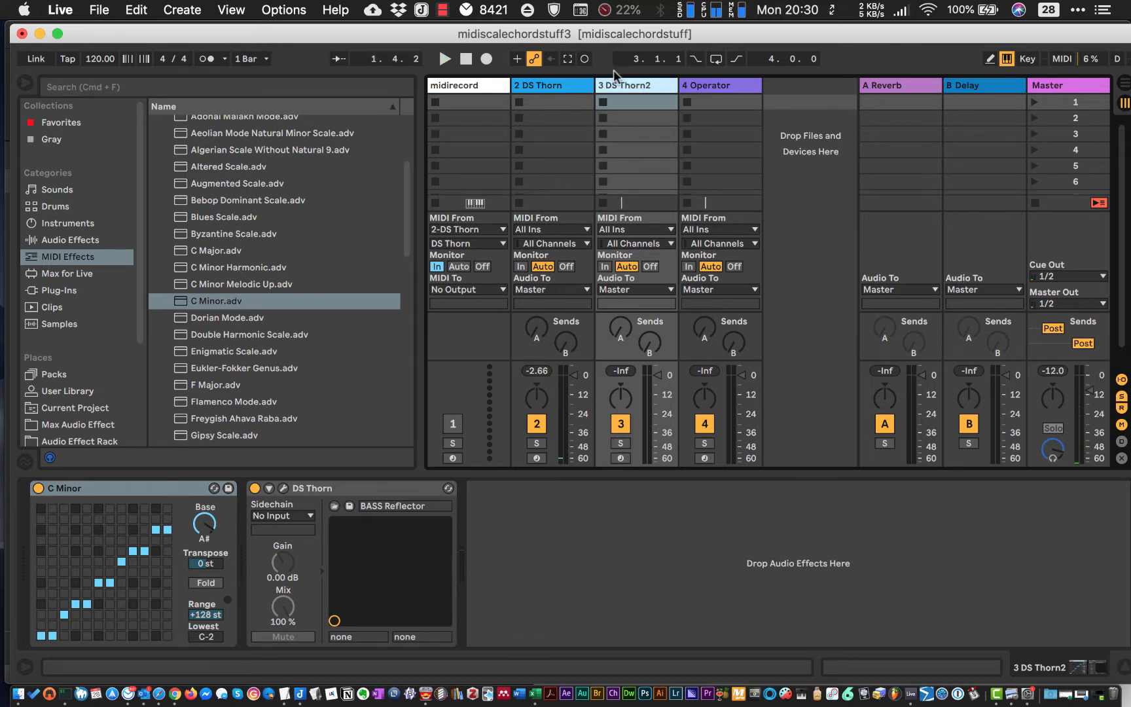
left_click(78, 488)
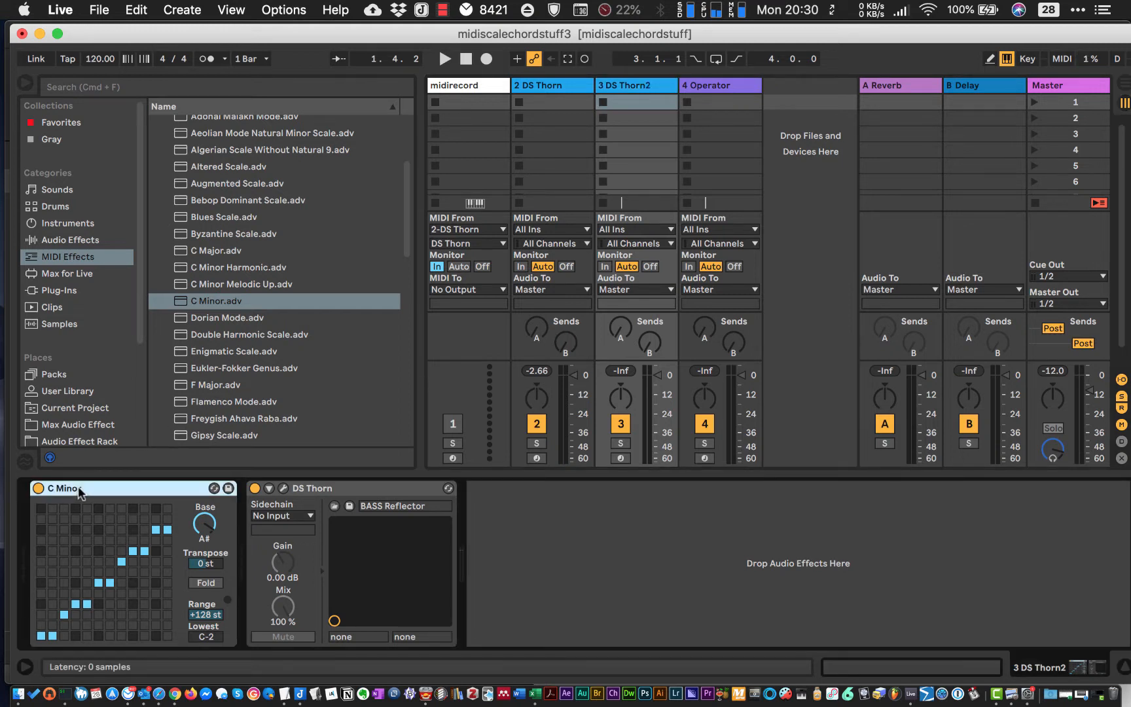
left_click(621, 458)
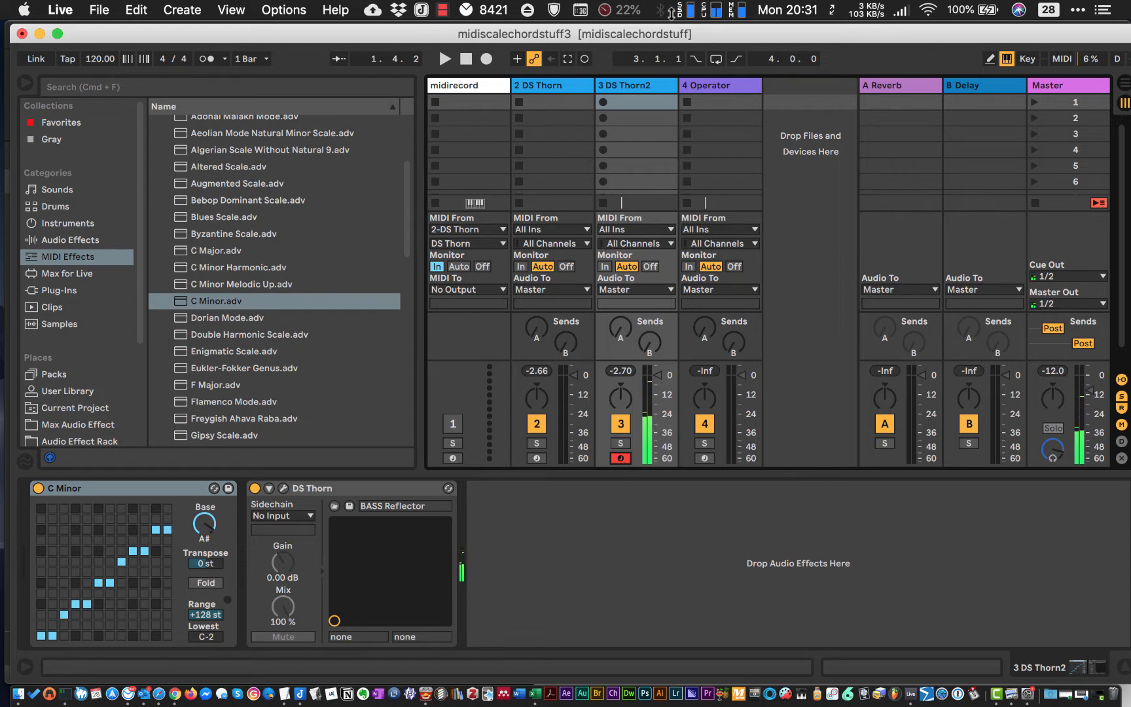
- Open the DS Thorn instrument window on the DS Thorn2 track and load the LEAD Smoother preset
left_click(643, 83)
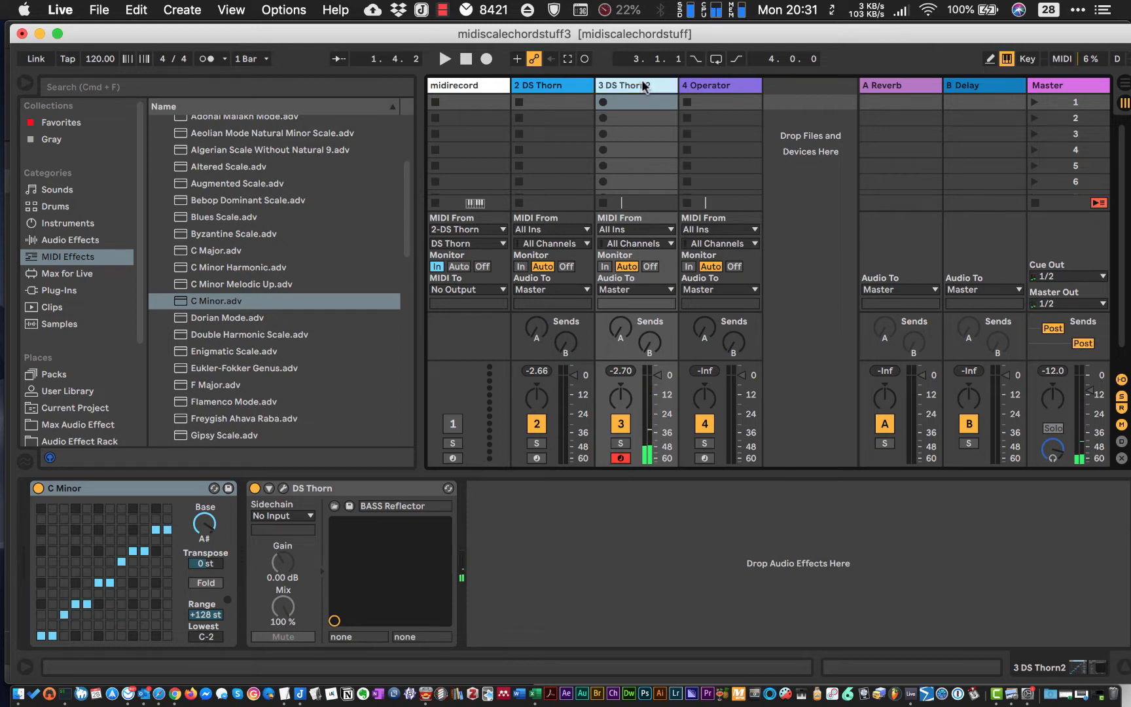
left_click(283, 489)
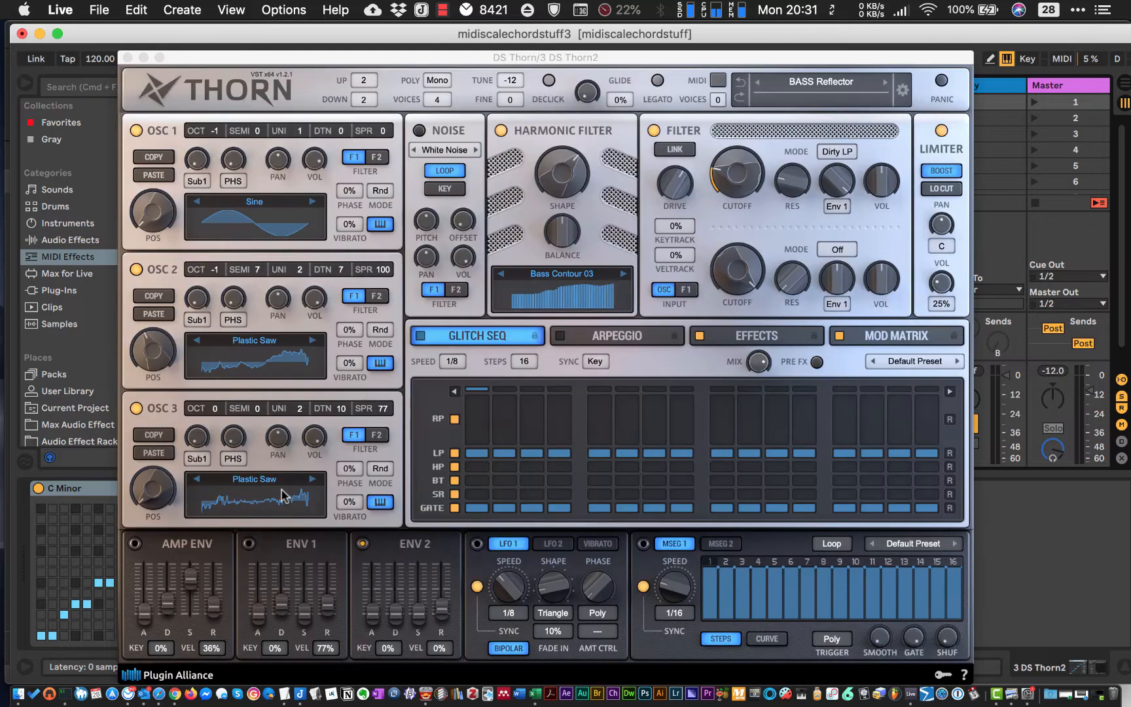
left_click(838, 76)
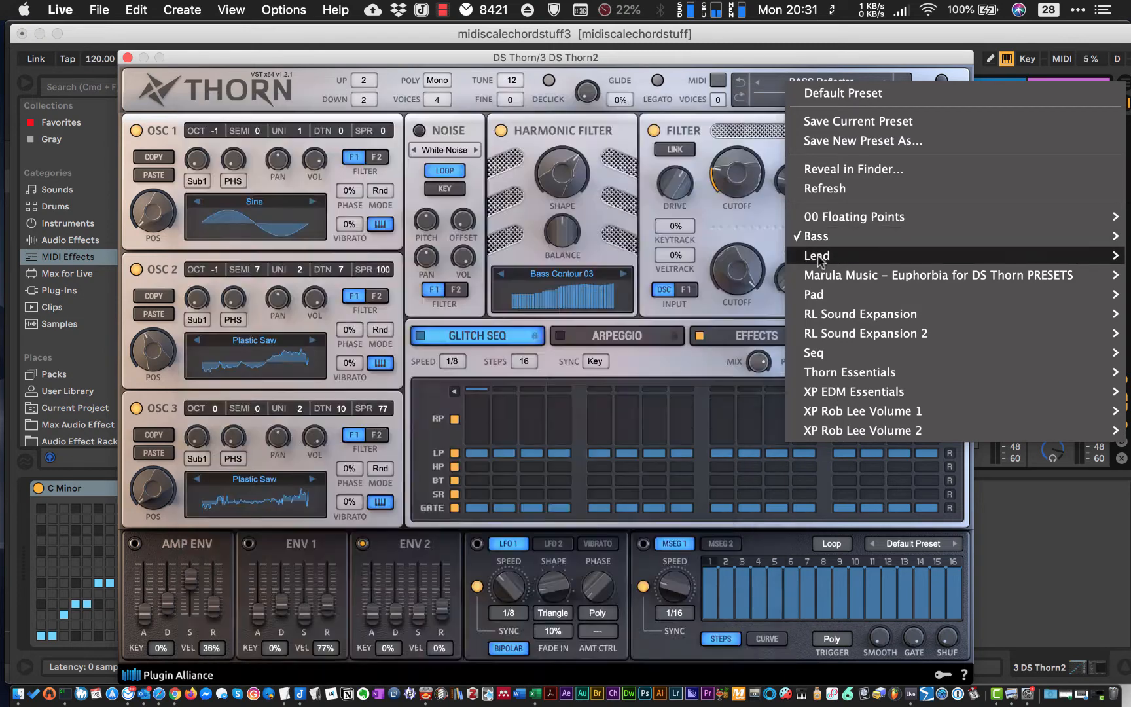
mouse_move(815, 258)
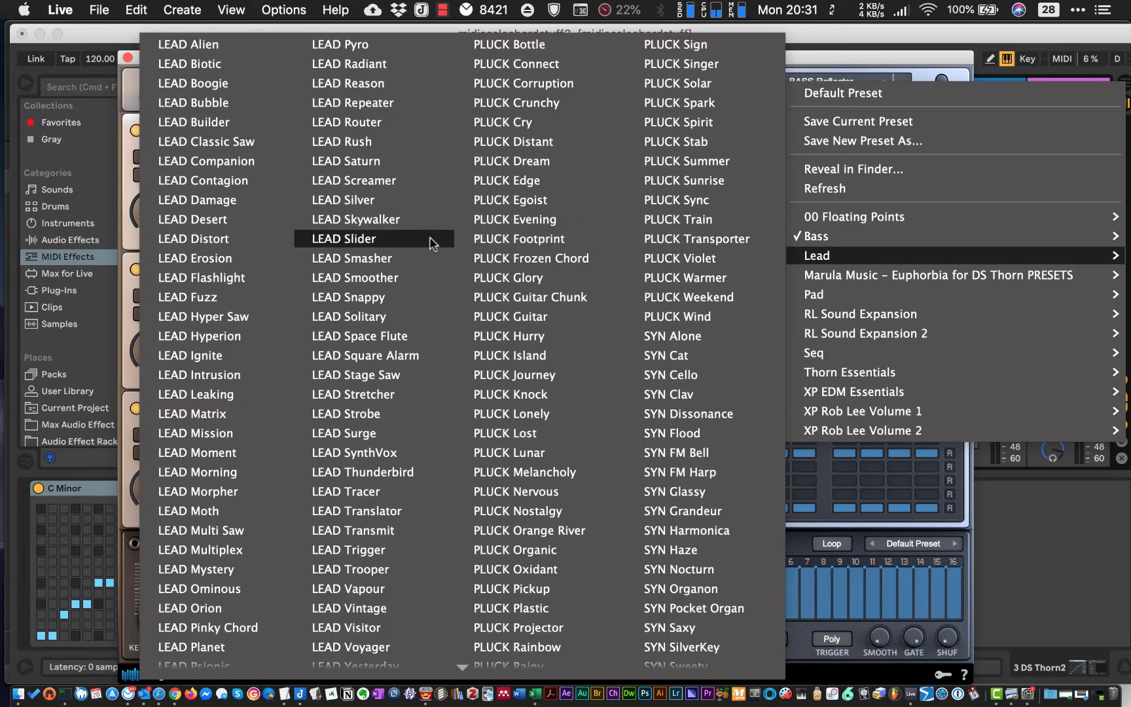
left_click(397, 277)
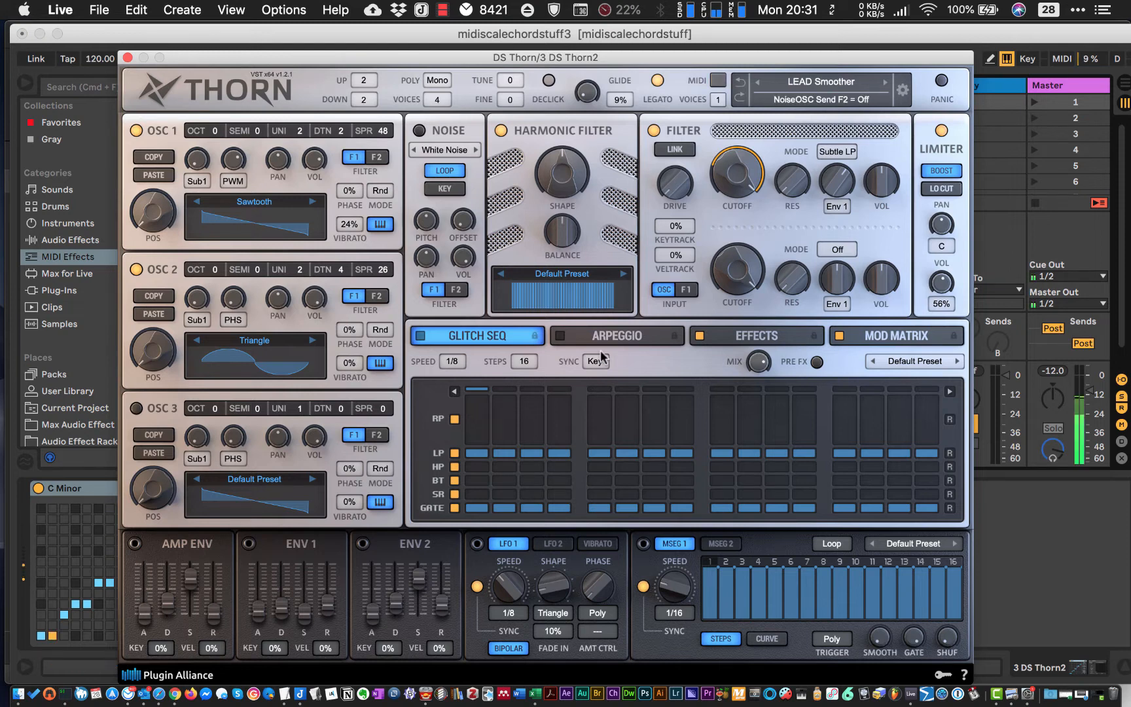
- Advance through the DS Thorn lead presets to PLUCK Autumn, auditioning them along the way, and close the instrument window
left_click(886, 83)
left_click(886, 83)
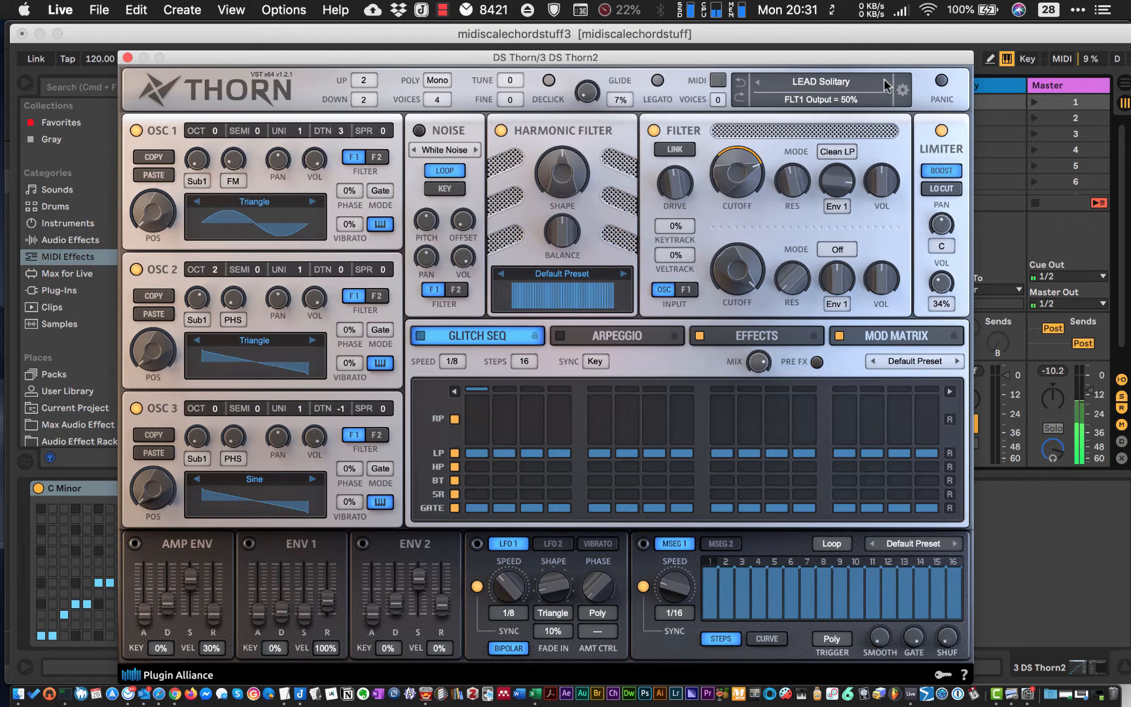
left_click(886, 83)
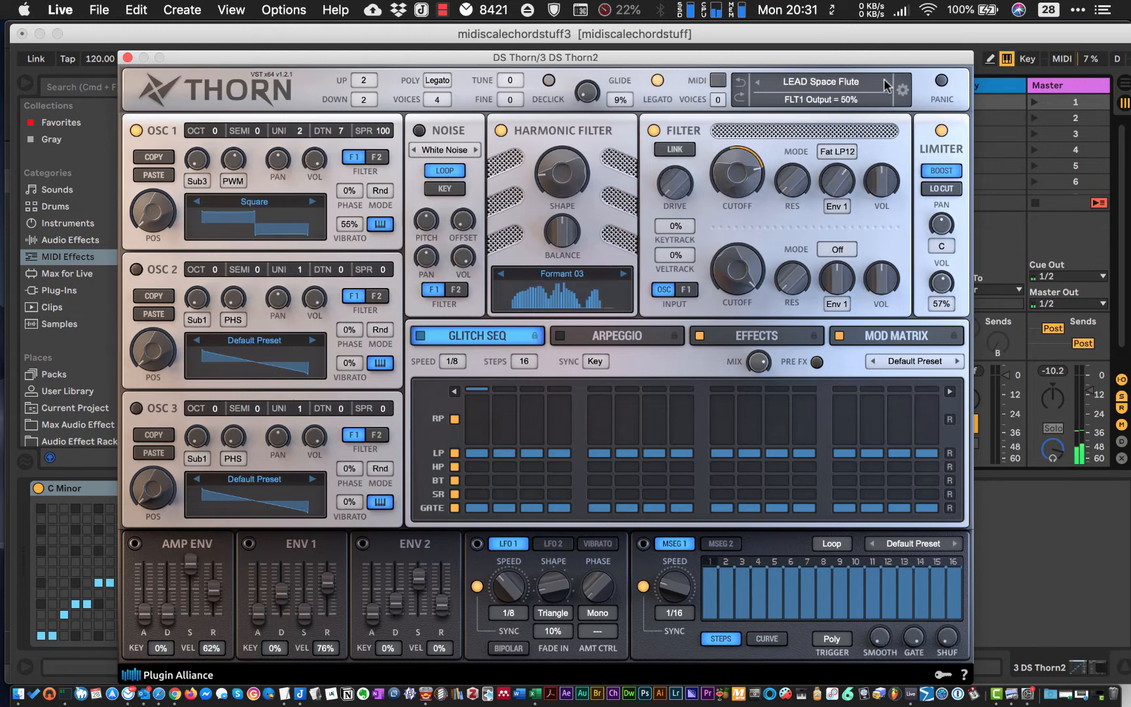
left_click(885, 83)
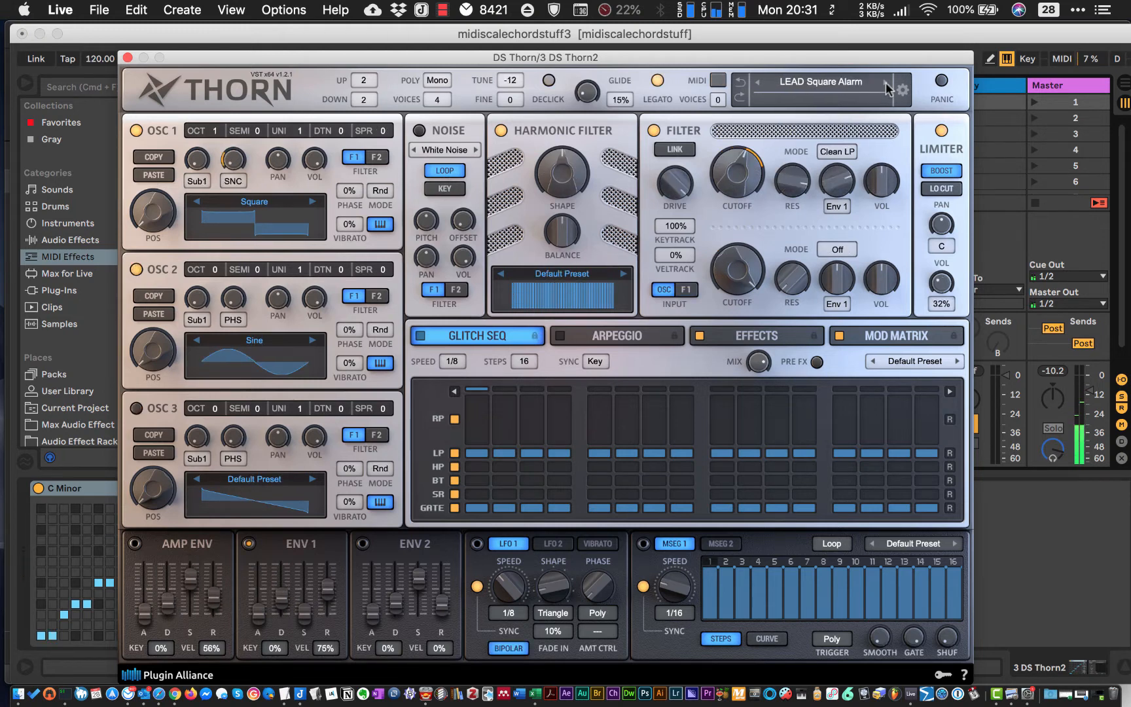
left_click(885, 83)
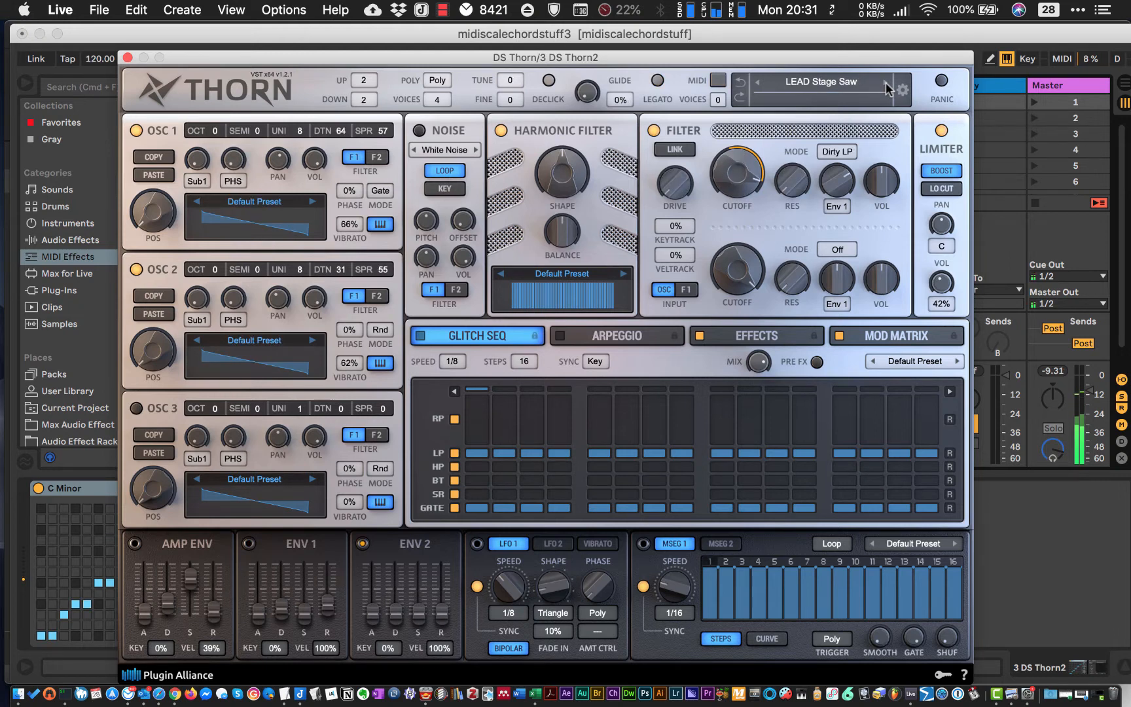
left_click(886, 85)
left_click(884, 86)
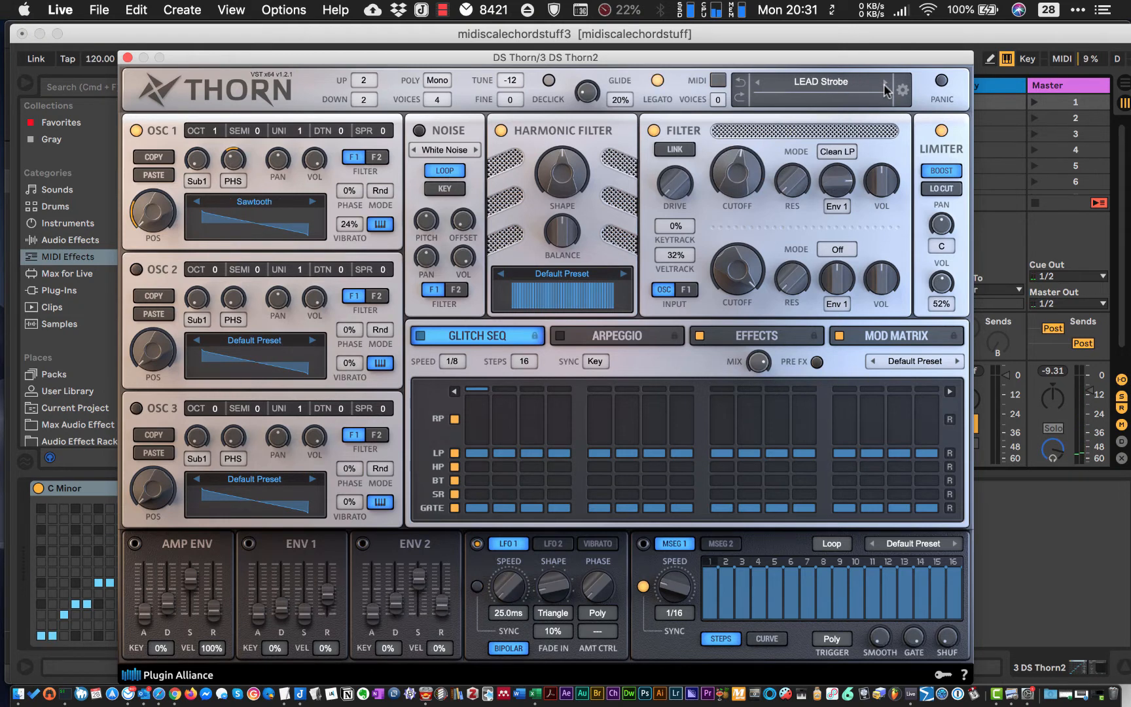
left_click(885, 86)
left_click(885, 86)
left_click(885, 86)
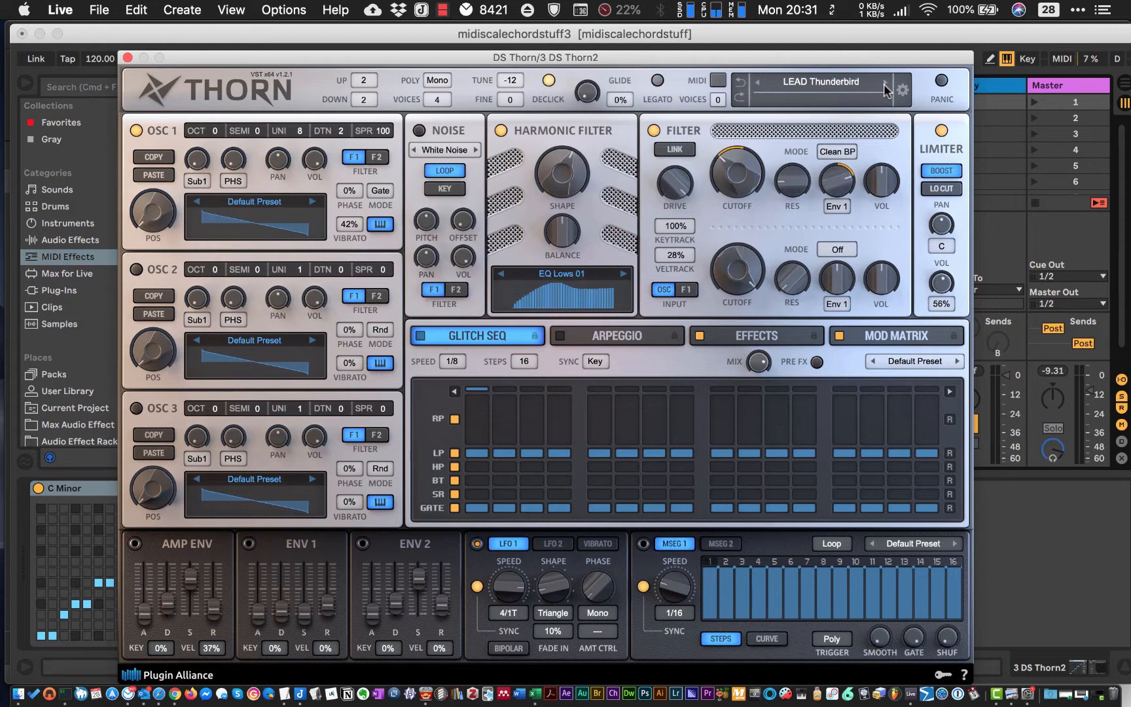
left_click(885, 86)
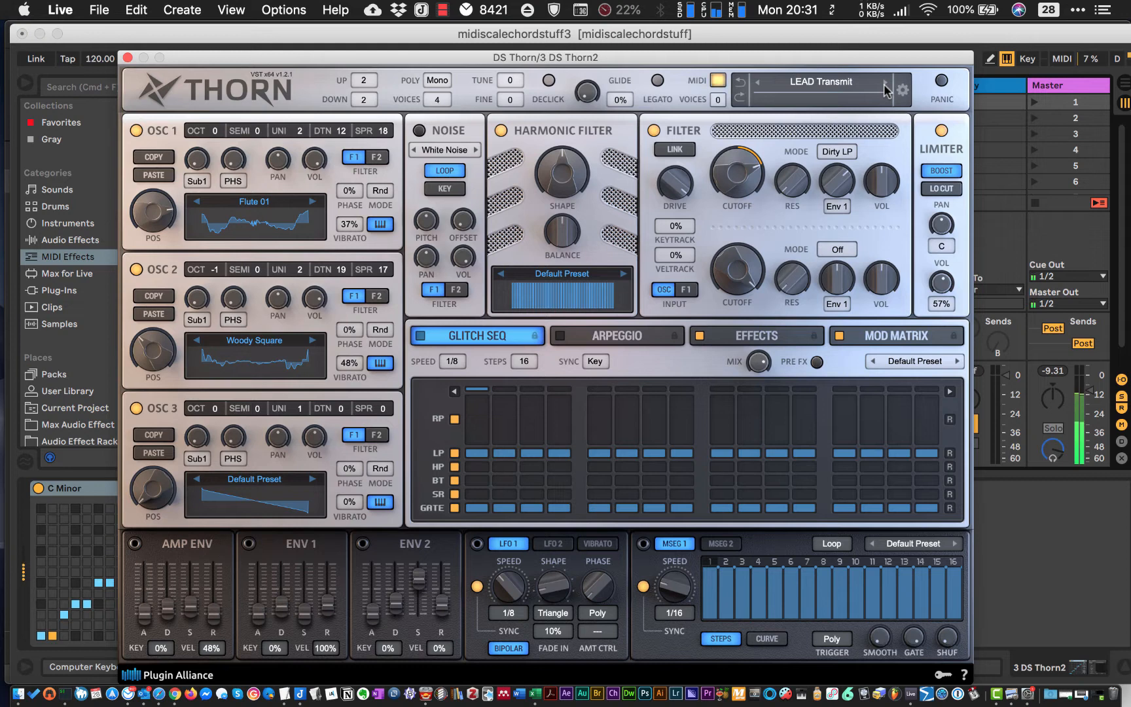
left_click(884, 86)
left_click(885, 85)
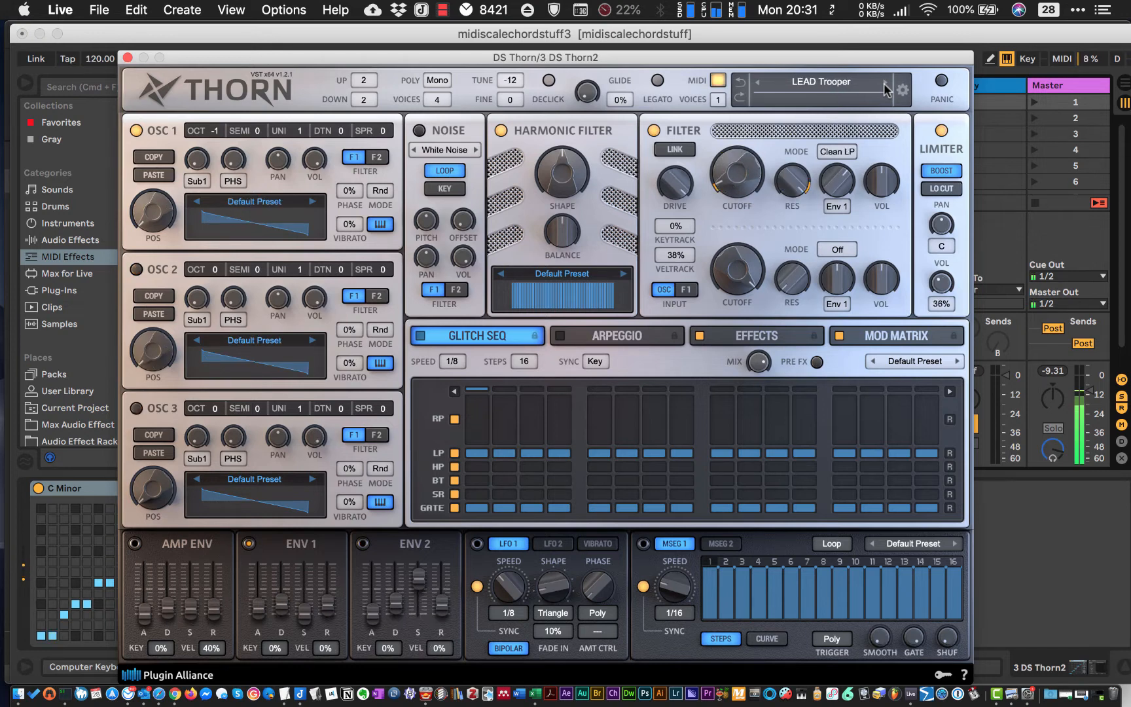
left_click(885, 86)
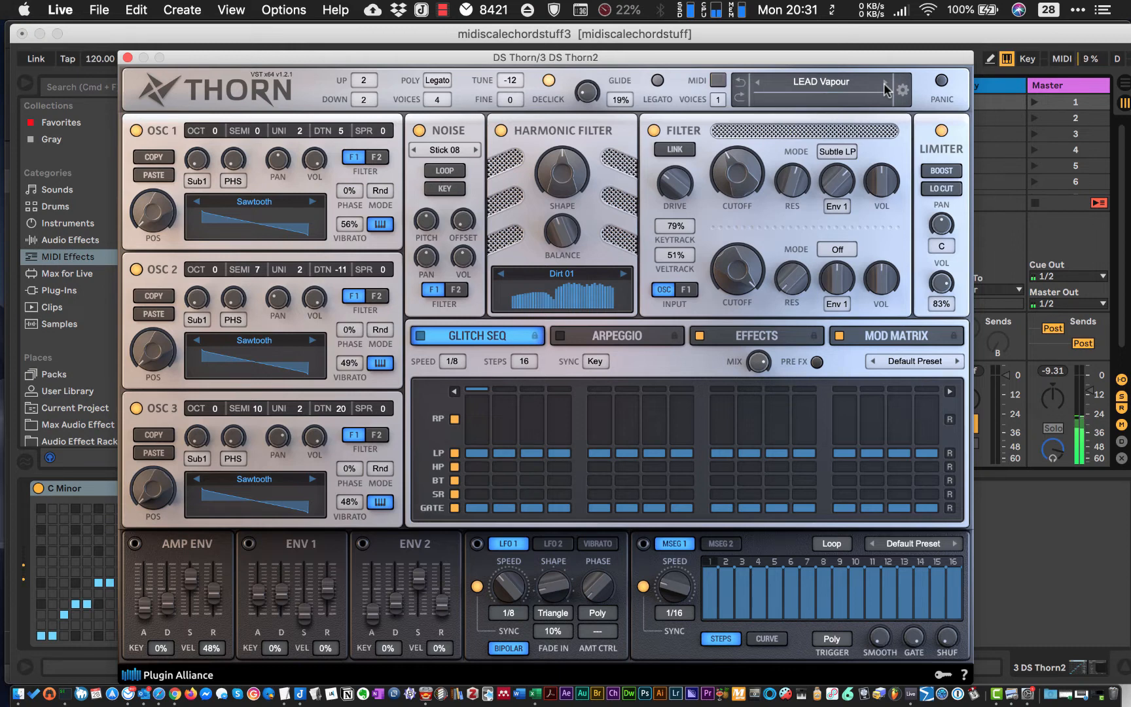
left_click(884, 86)
left_click(884, 83)
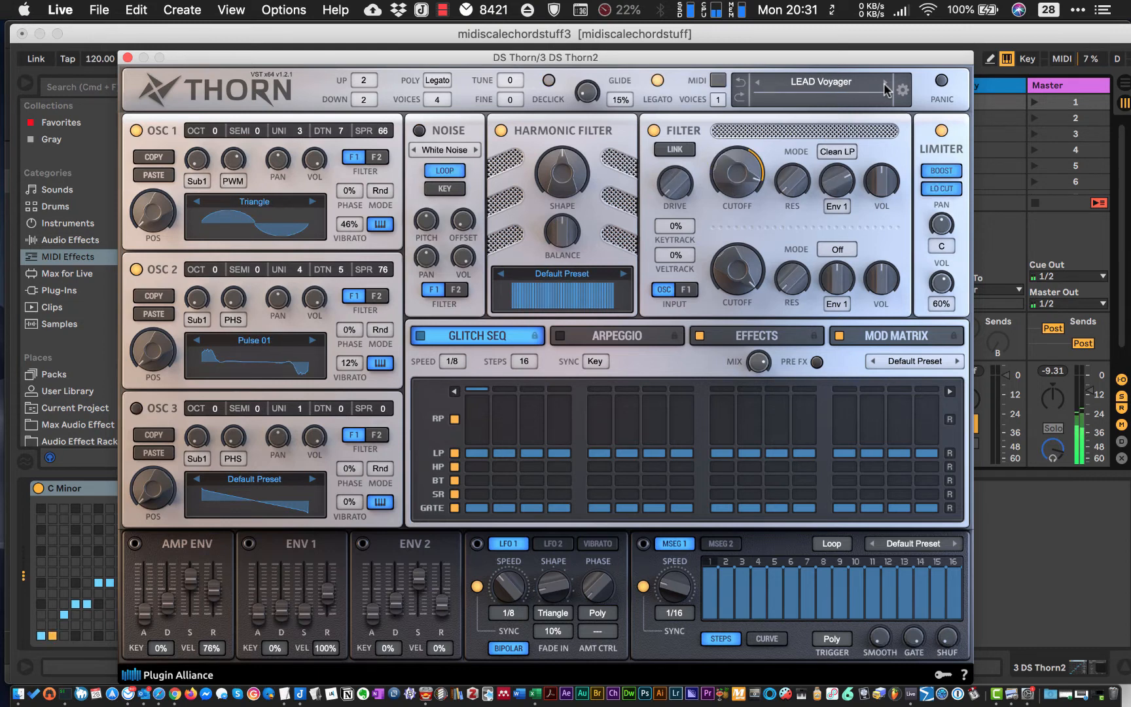
left_click(884, 83)
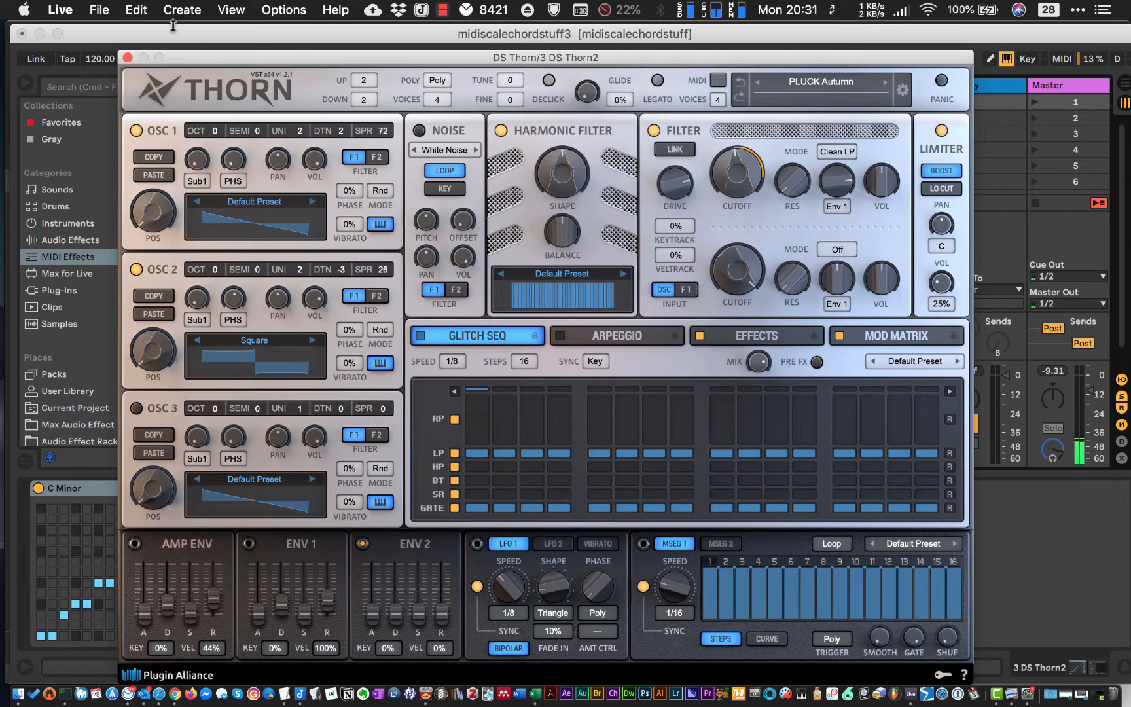
left_click(127, 58)
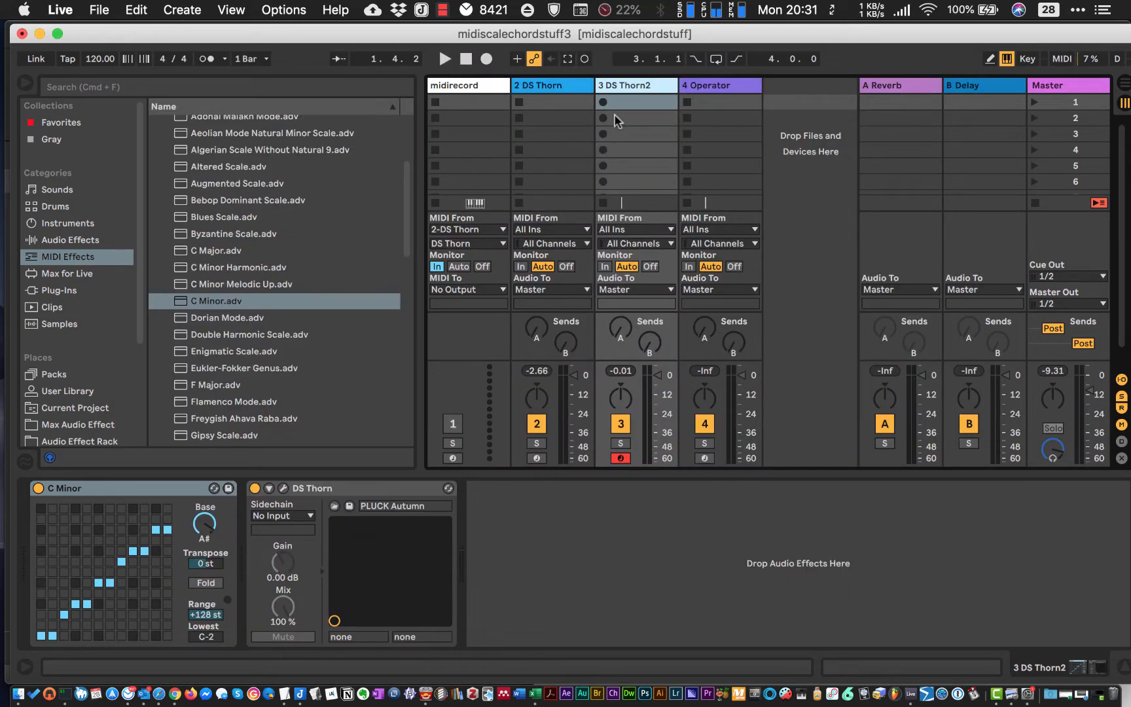
- Record a chord part into the first clip slot of DS Thorn2, playing the computer keyboard in the C2 to D3 octave
left_click(559, 95)
left_click(632, 104)
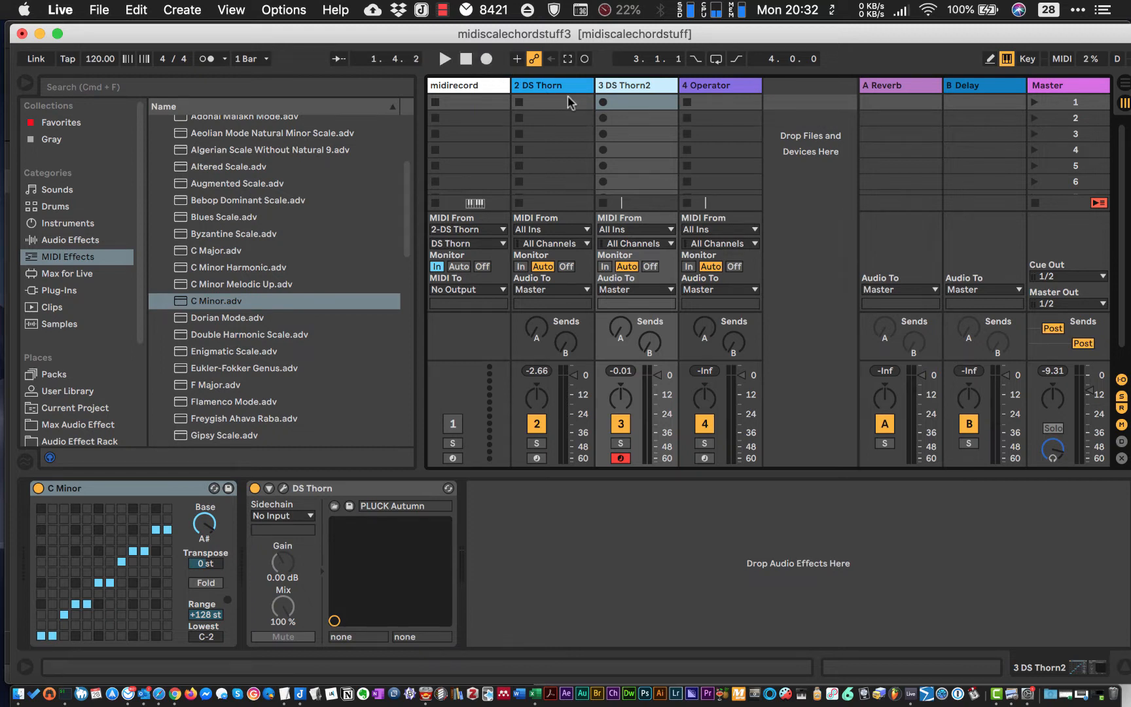
left_click(603, 103)
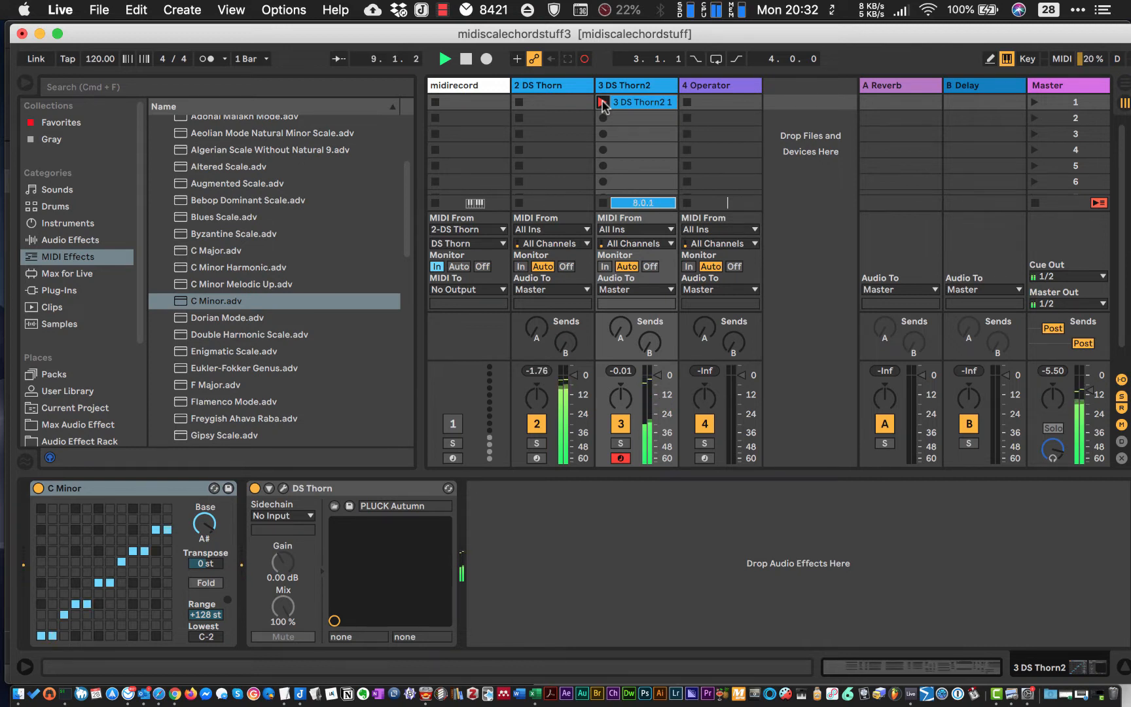
key("z")
key("g")
key("h")
key("j")
key("k")
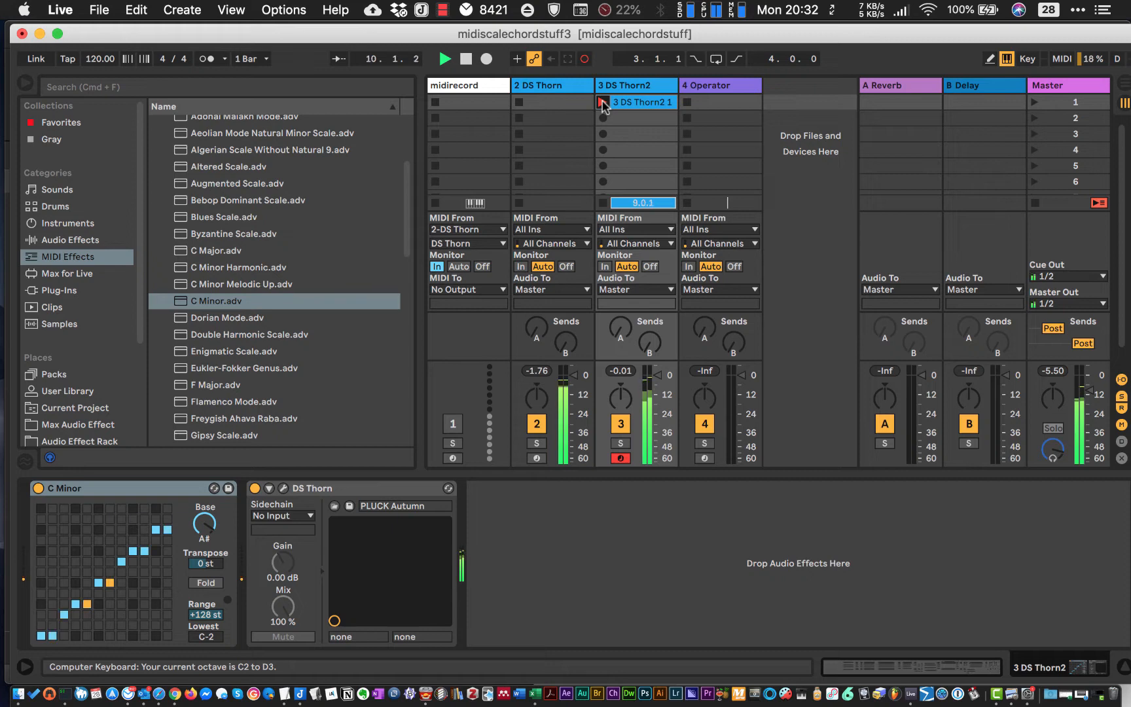
left_click(603, 104)
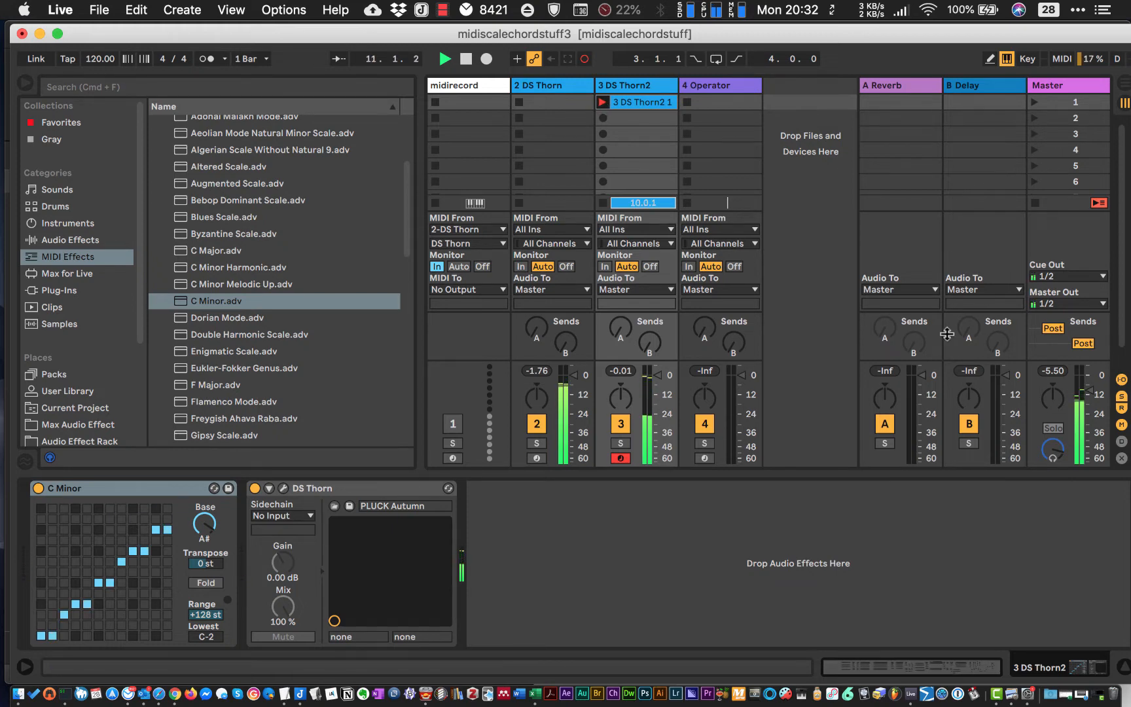
- Open the recorded DS Thorn2 clip and set its loop to run from 2.1.1 to 5.1.1
left_click(878, 668)
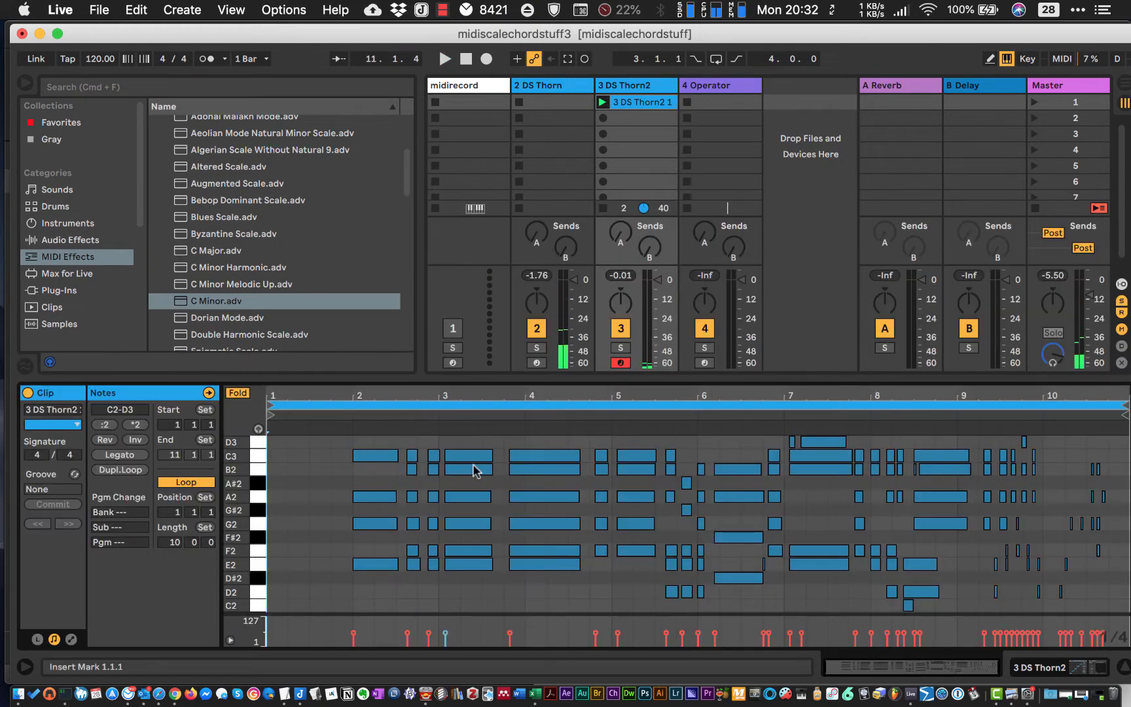
left_click_drag(1125, 404, 604, 385)
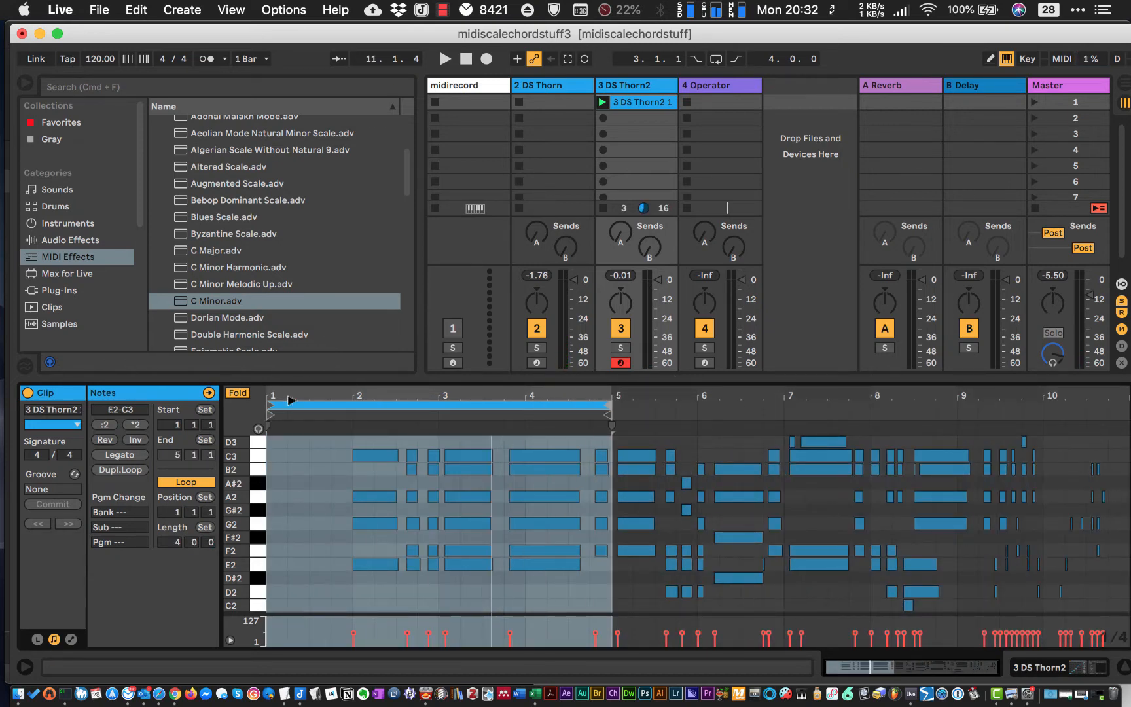
left_click_drag(270, 404, 353, 404)
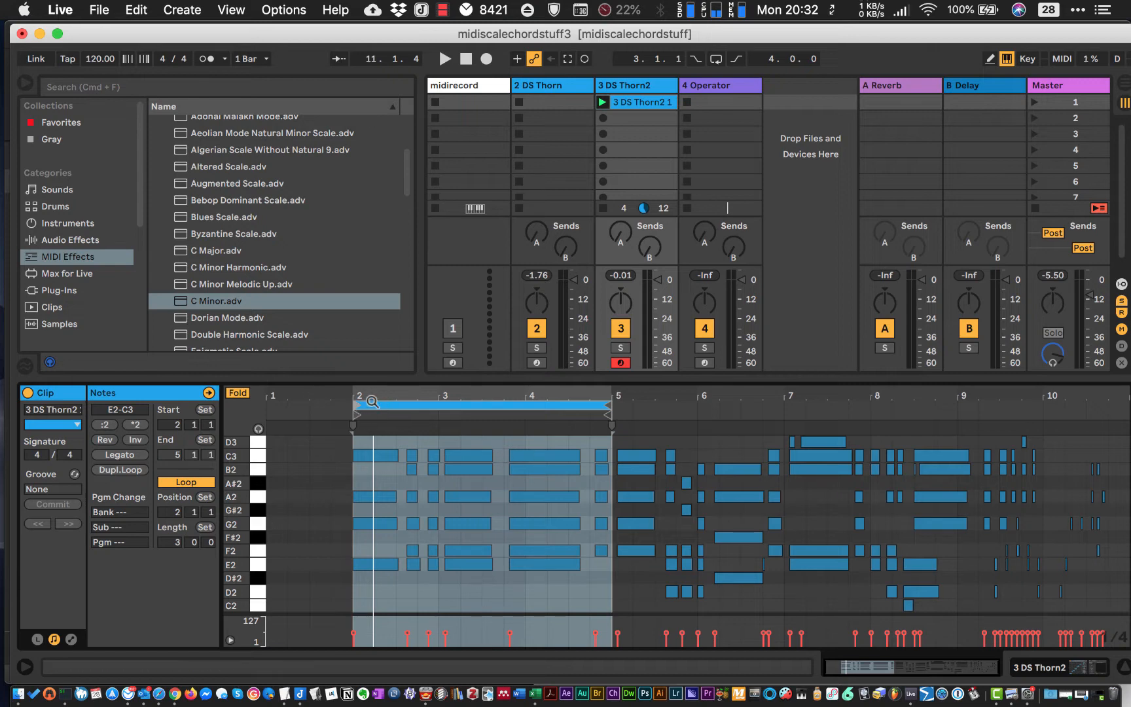
- Choose Sixteenth-Note Quantization as the record quantization
left_click_drag(351, 394, 350, 433)
left_click(136, 9)
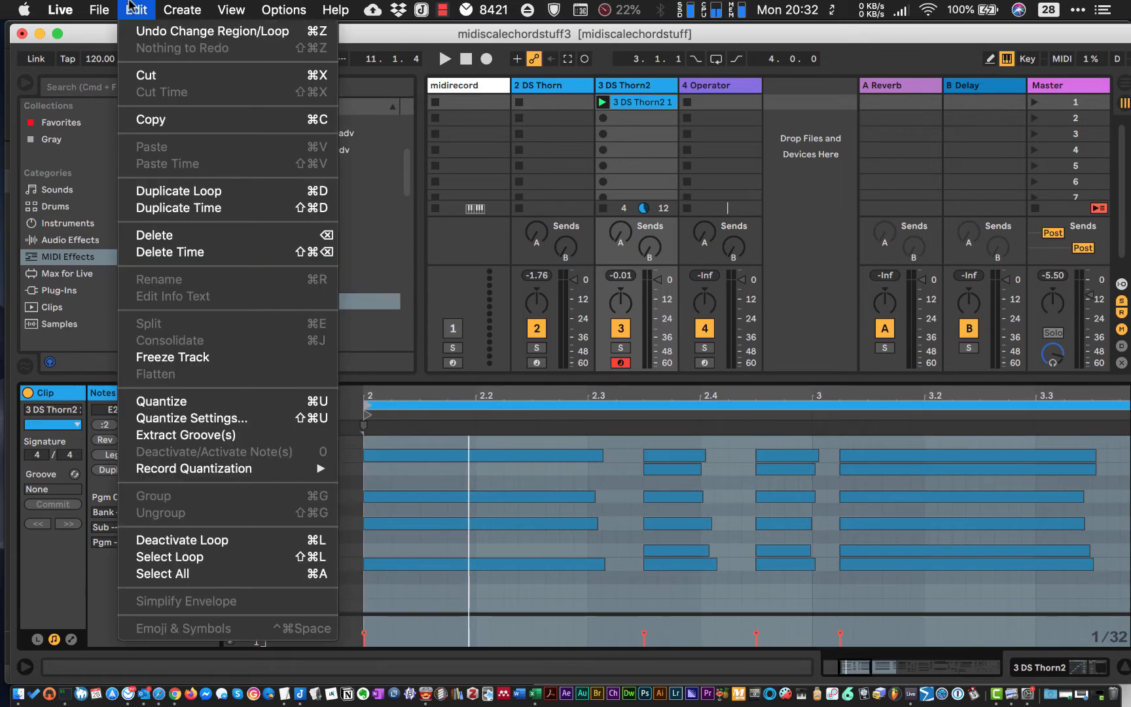
mouse_move(164, 469)
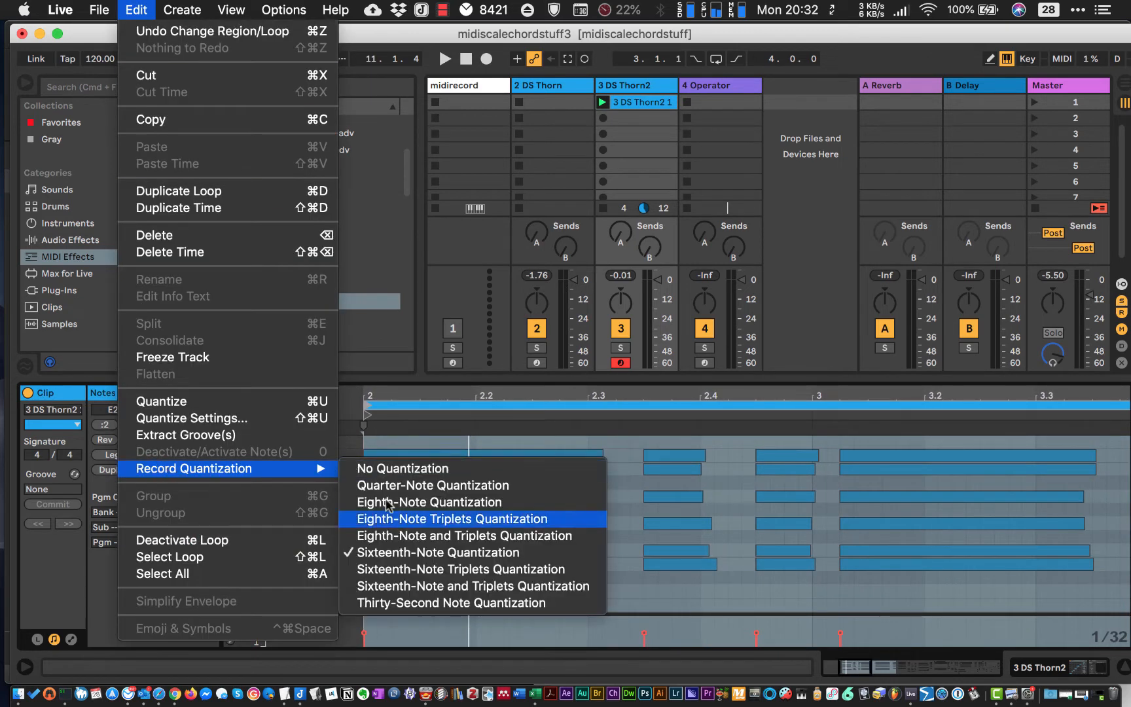
left_click(380, 553)
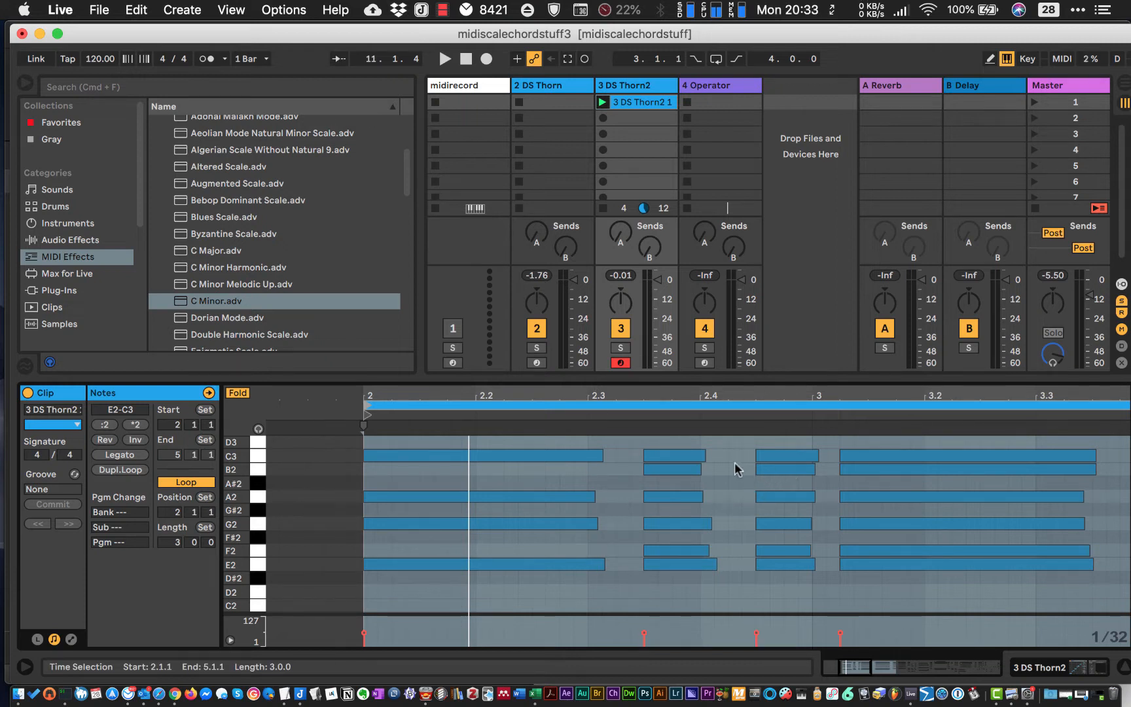
- Quantize only the note ends of the DS Thorn2 clip to 1/4 at 100 %, leaving note starts out of the adjustment
right_click(619, 501)
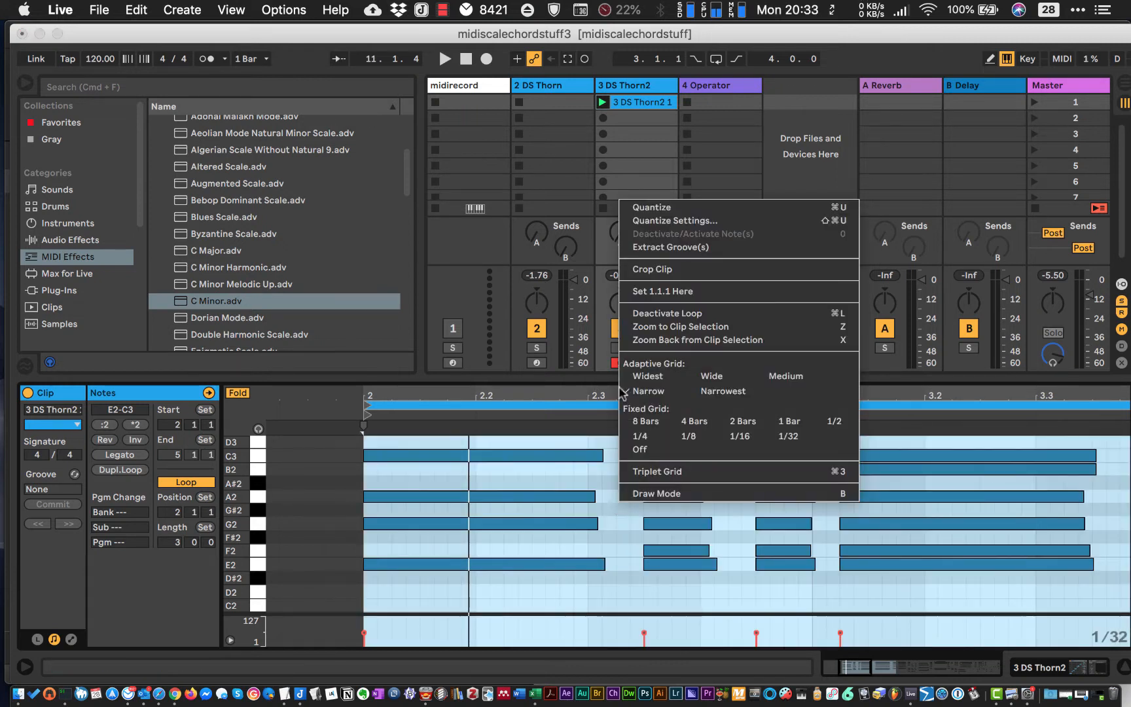
left_click(642, 220)
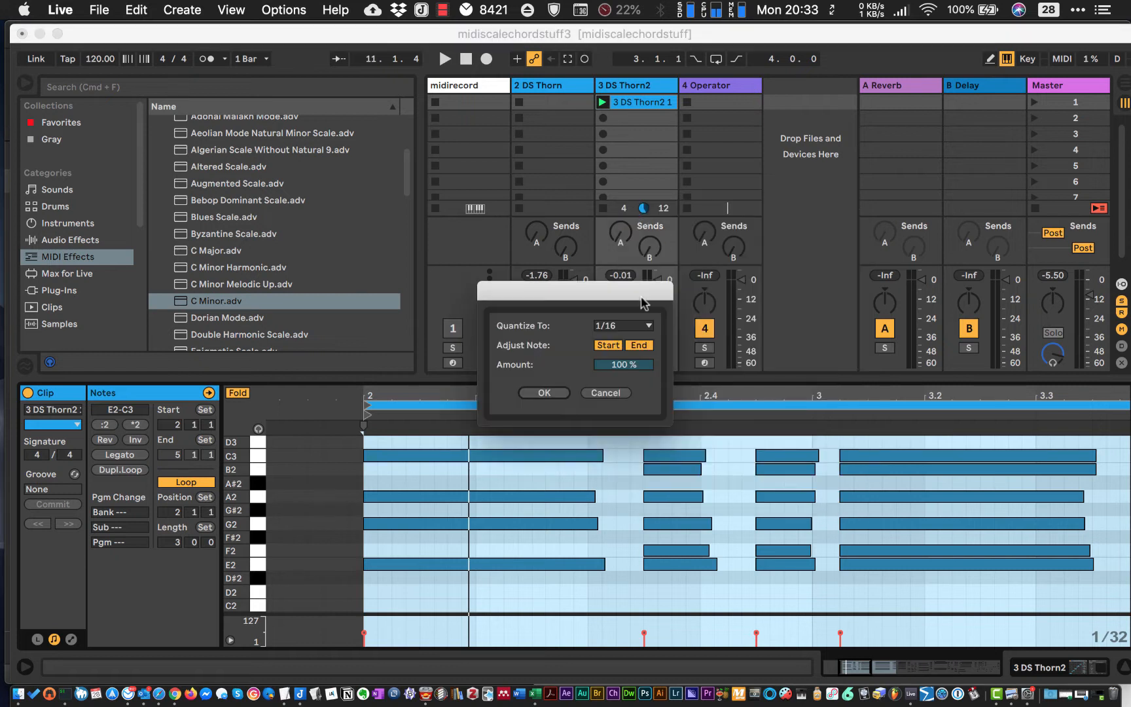
left_click(605, 347)
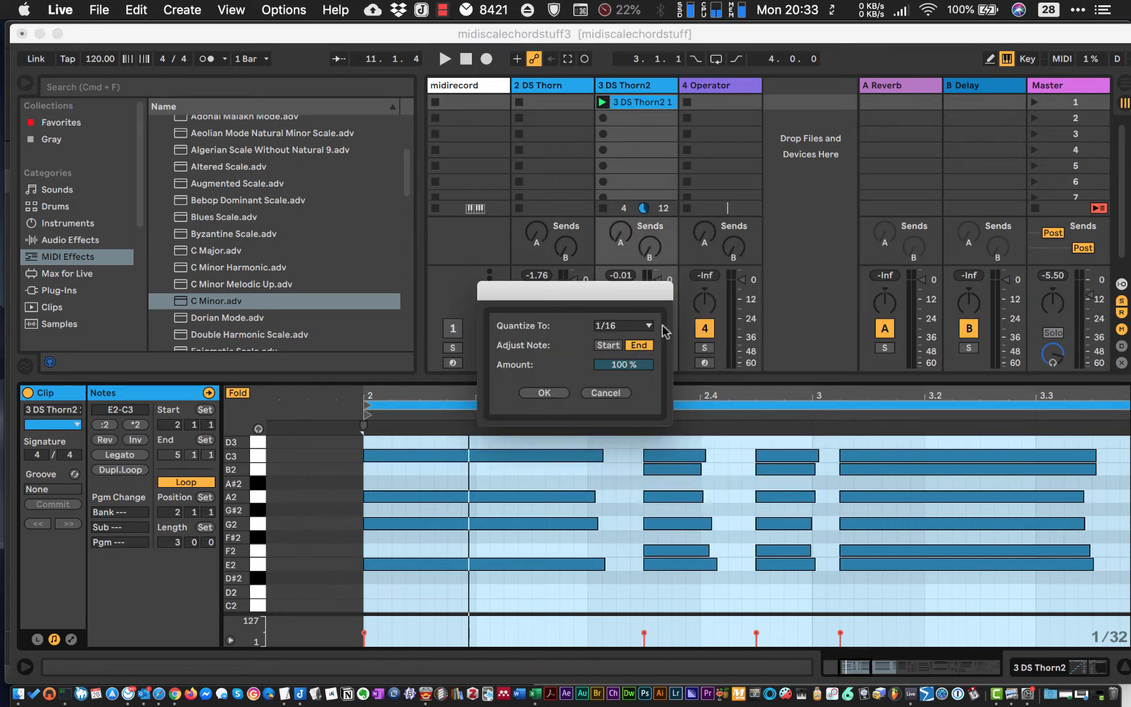
left_click(639, 325)
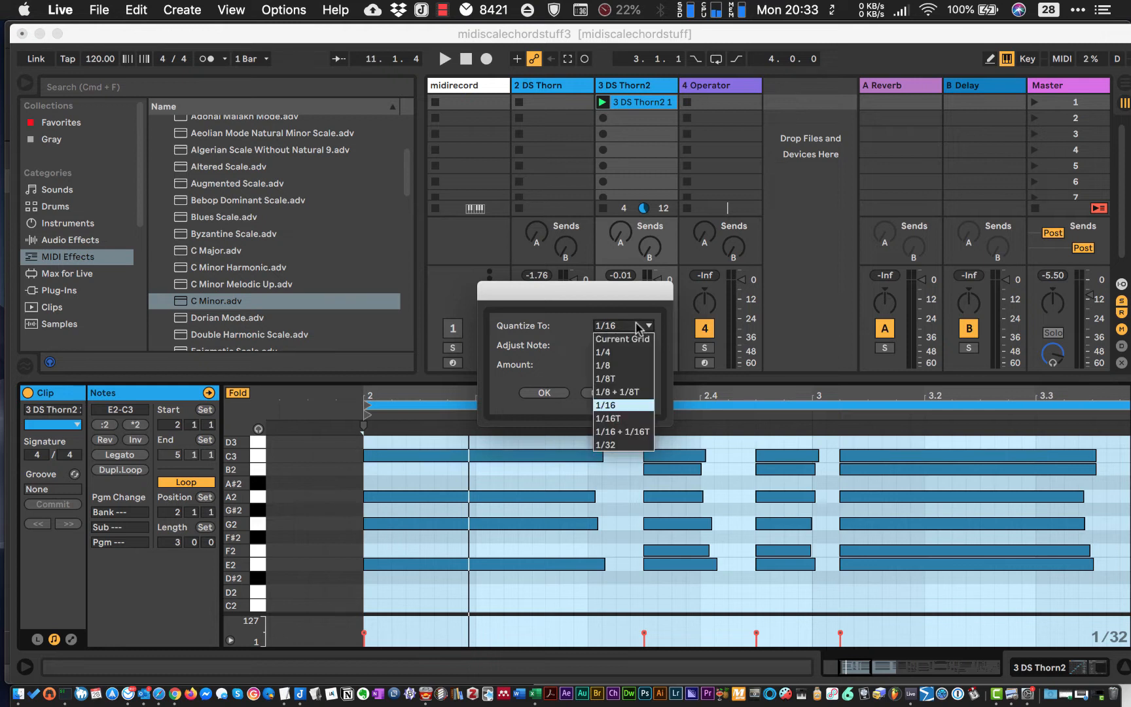
left_click(603, 357)
left_click(544, 393)
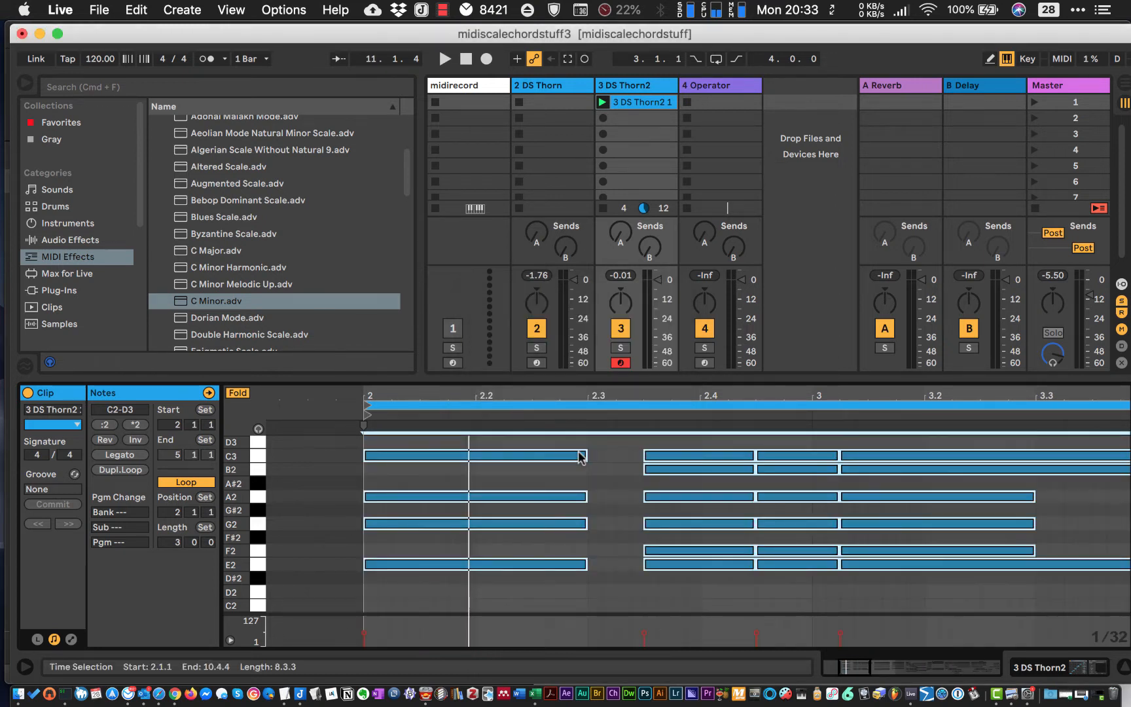
- Play back the quantized DS Thorn2 clip, shorten its loop to end at 4.1.1 and stop playback
key("space")
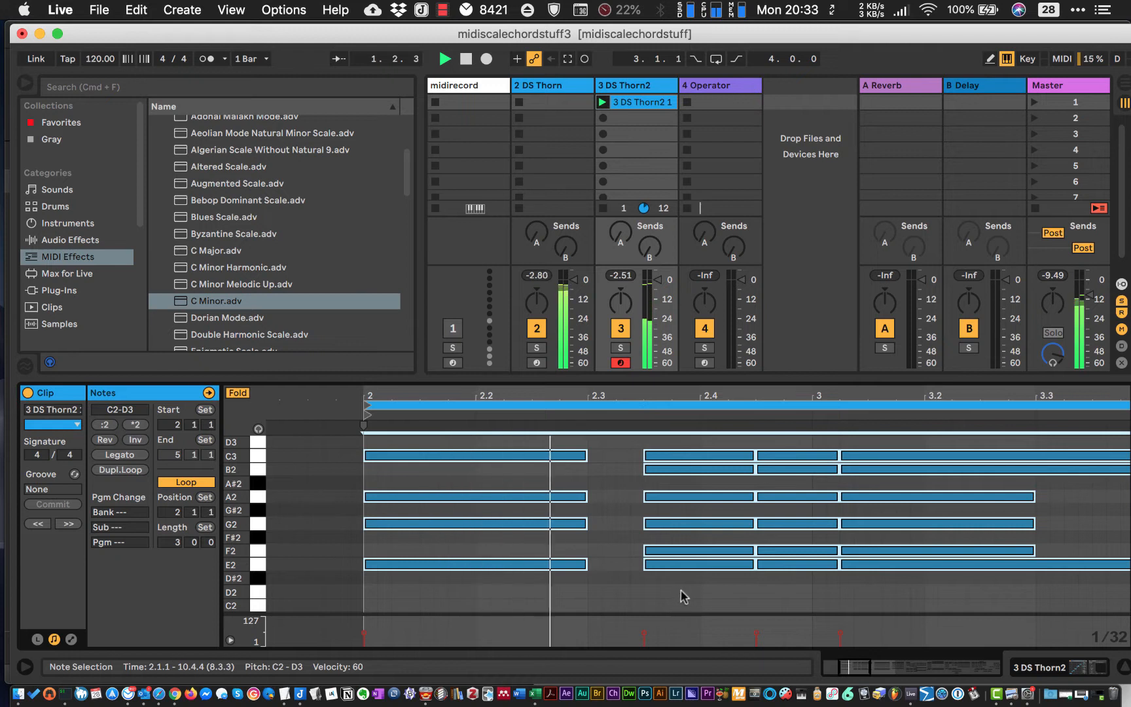
left_click(679, 591)
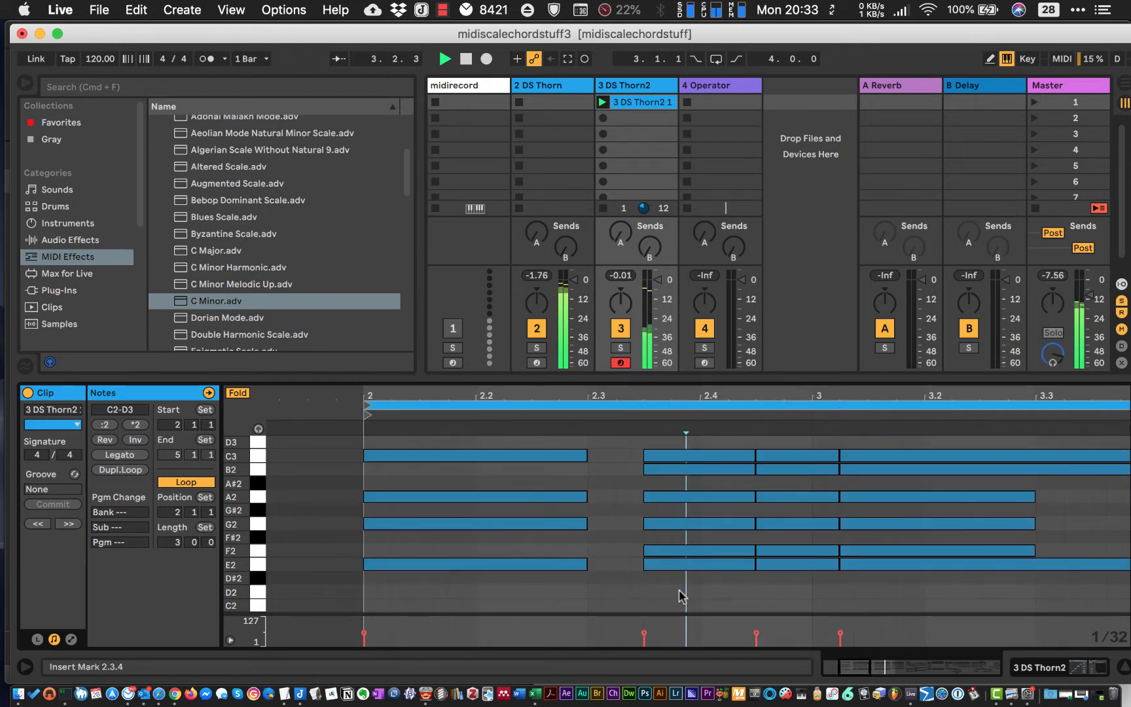
left_click_drag(569, 398, 569, 334)
left_click_drag(393, 396, 452, 393)
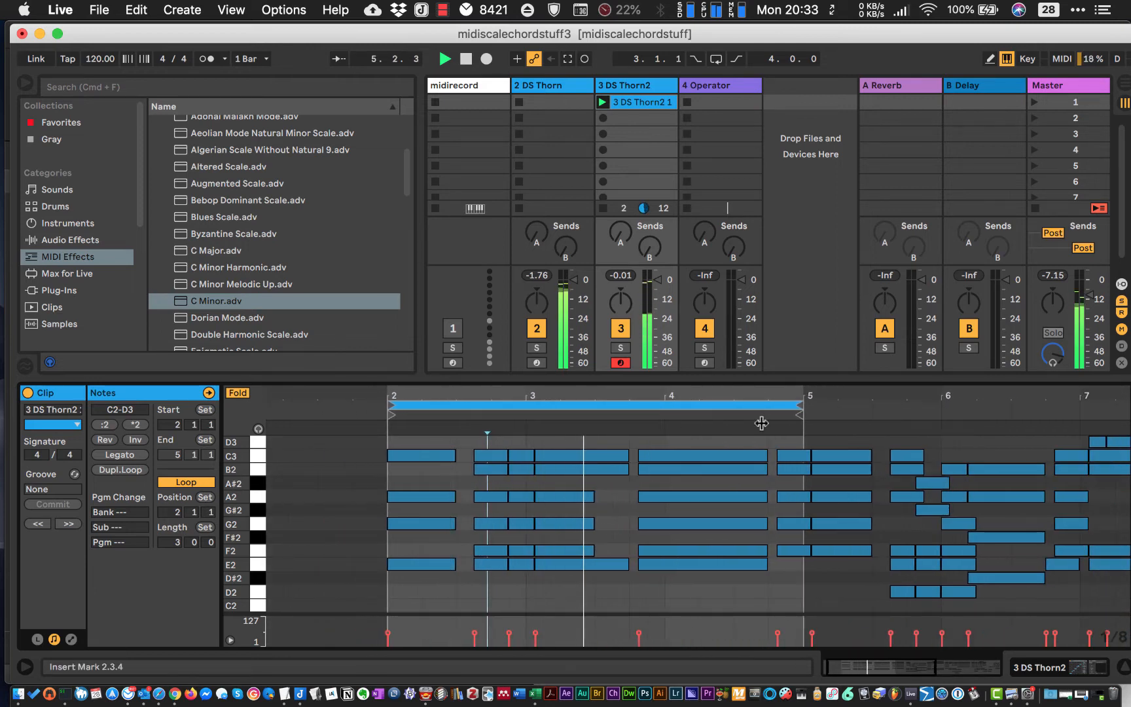
left_click_drag(806, 406, 658, 401)
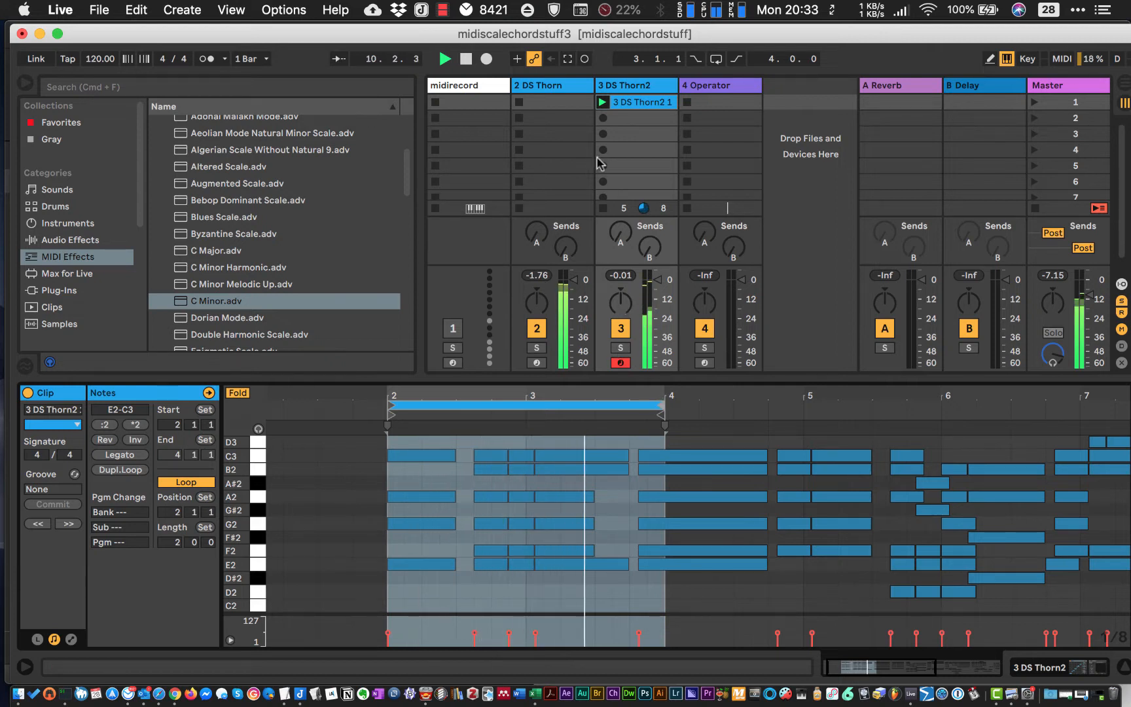
left_click(598, 405)
key("space")
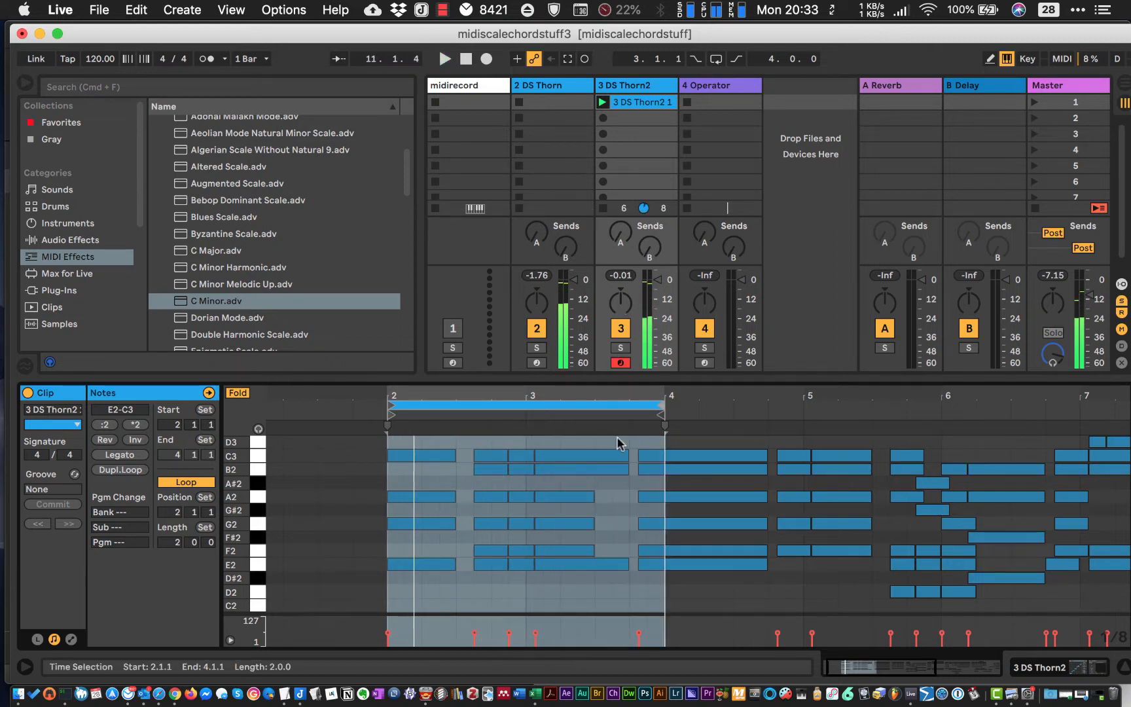
- Duplicate the original DS Thorn track and arm the copy for recording
left_click(634, 86)
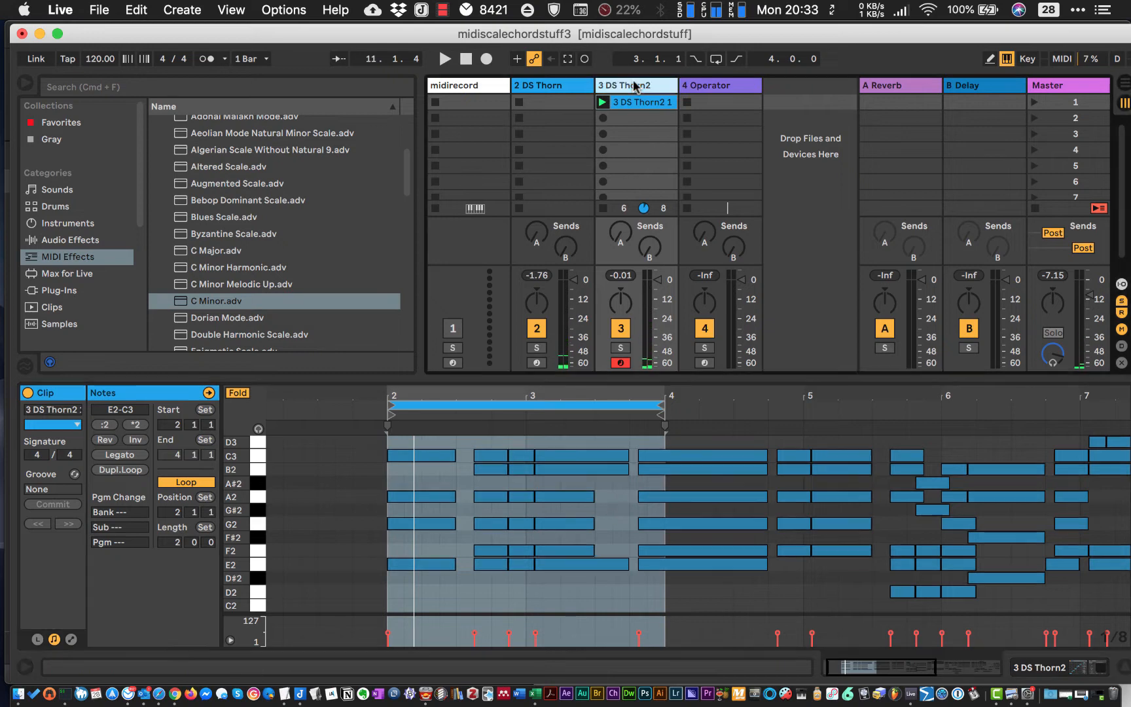
left_click(567, 86)
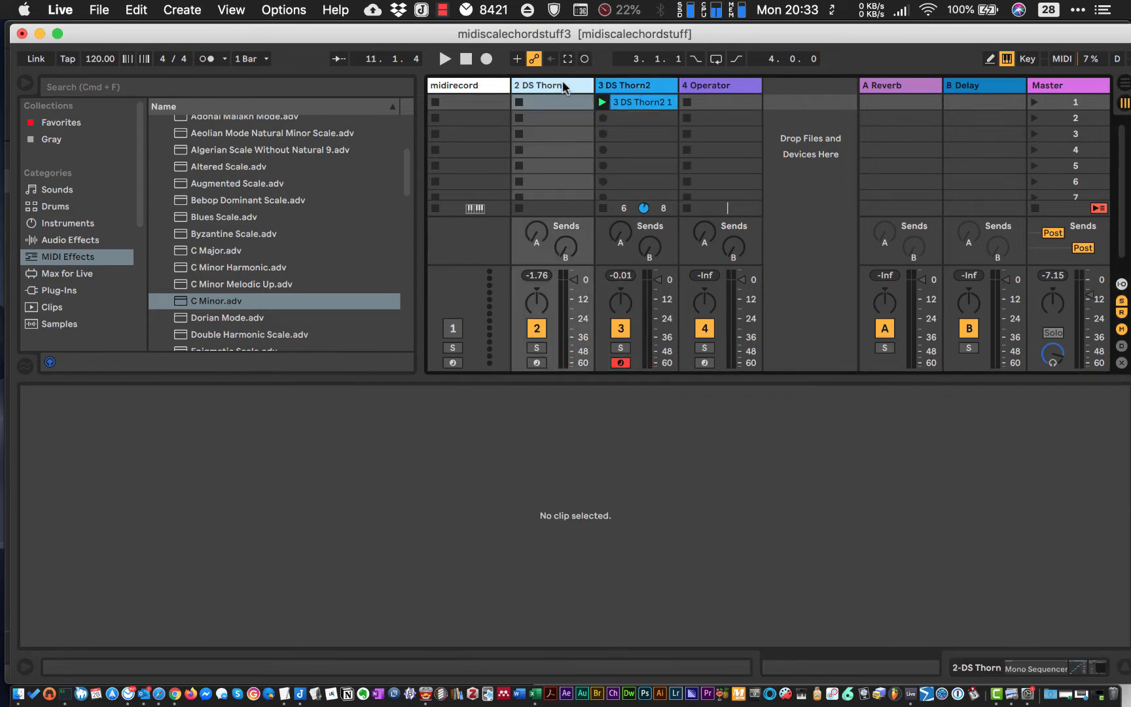
right_click(567, 86)
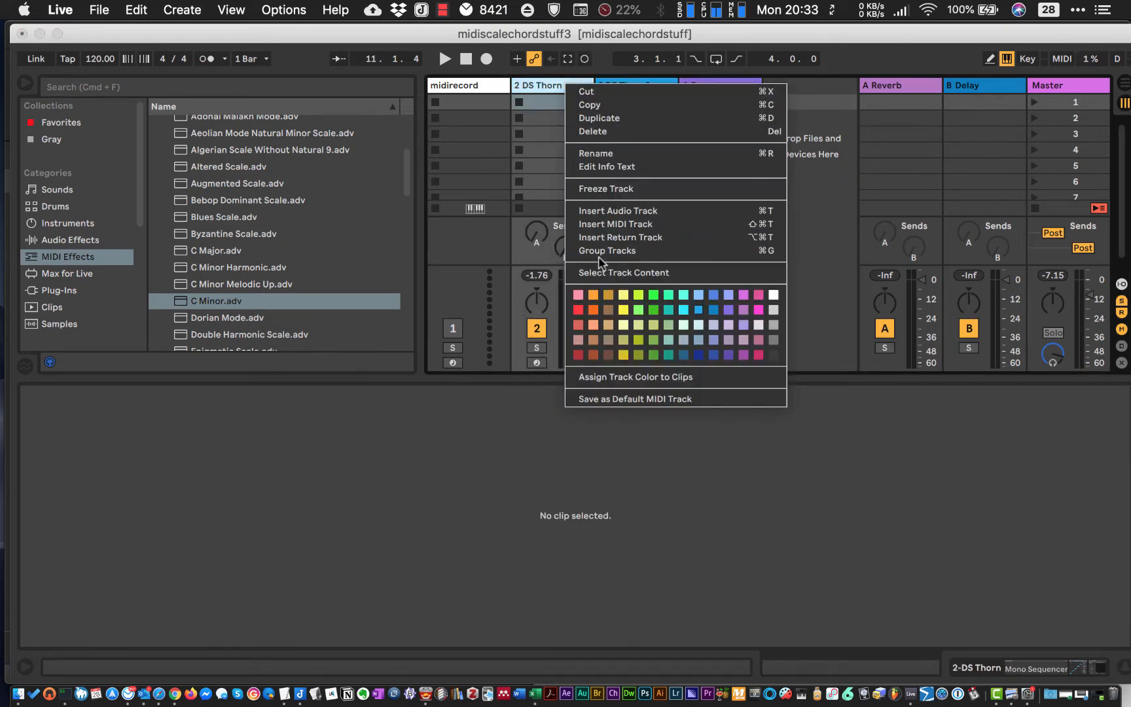
left_click(599, 117)
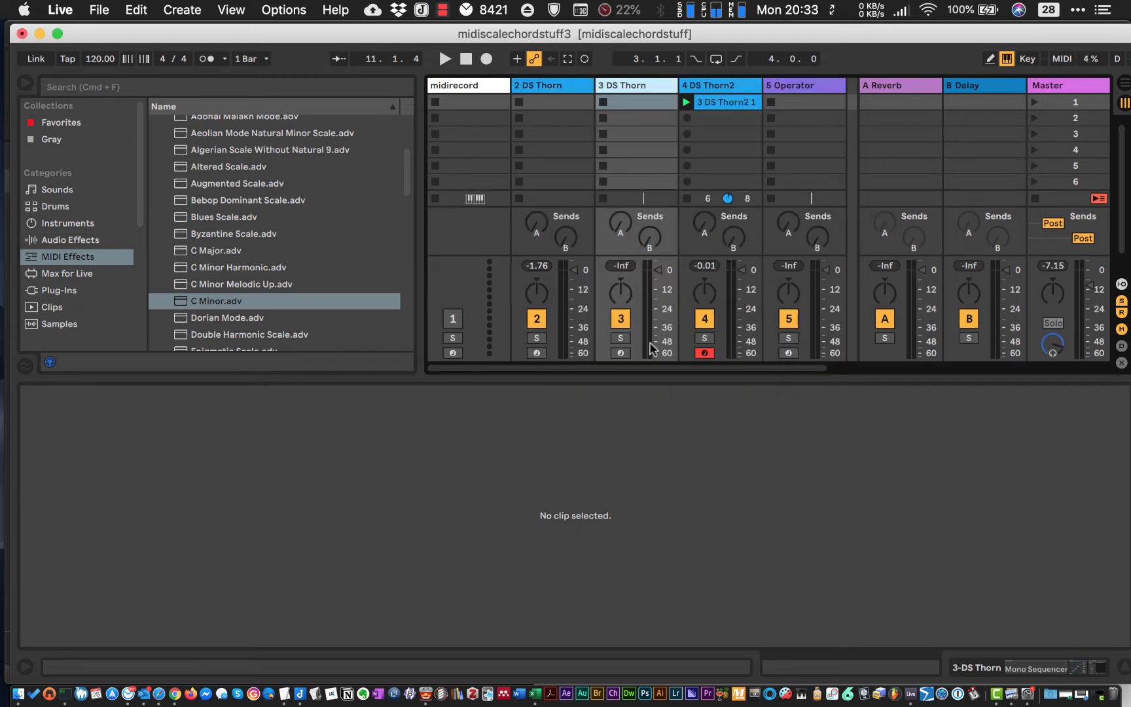
left_click(621, 353)
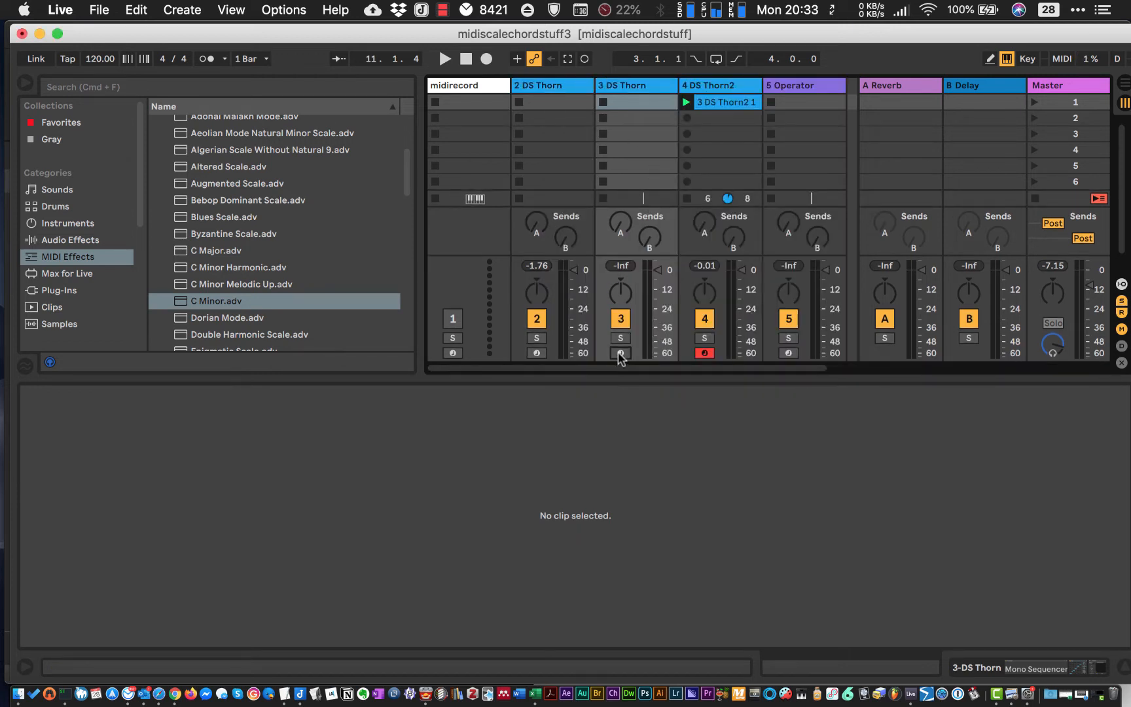
- Show the devices of the duplicated DS Thorn track and delete its Mono Sequencer
left_click(612, 86)
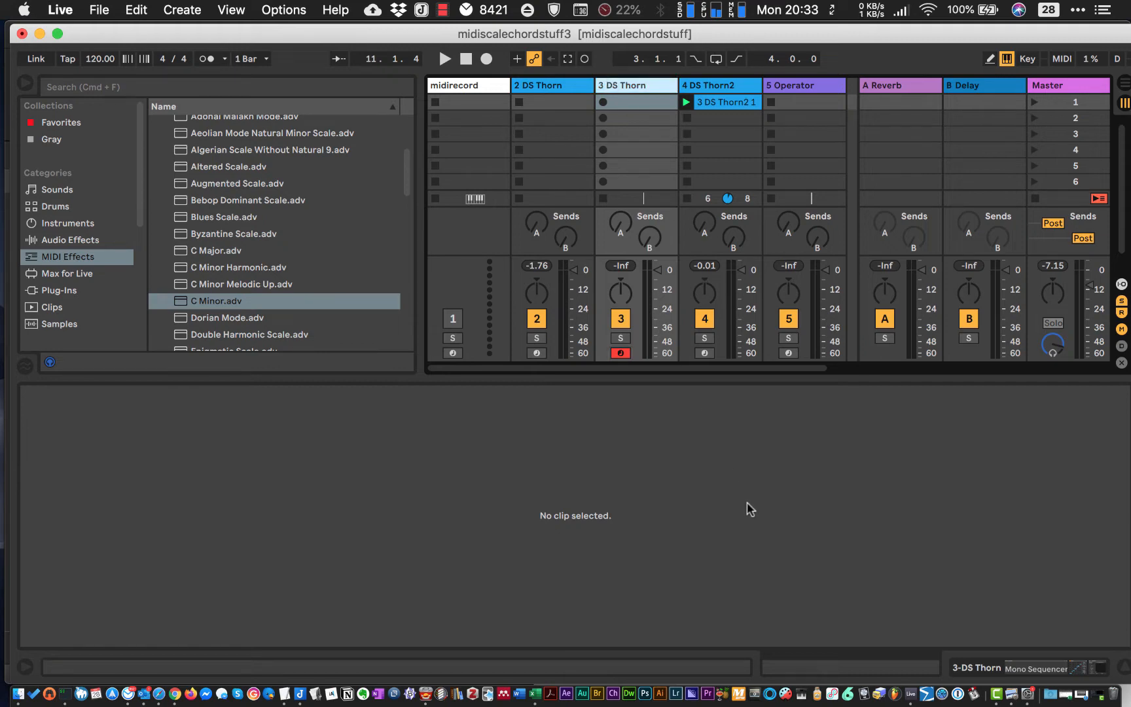
left_click(1047, 667)
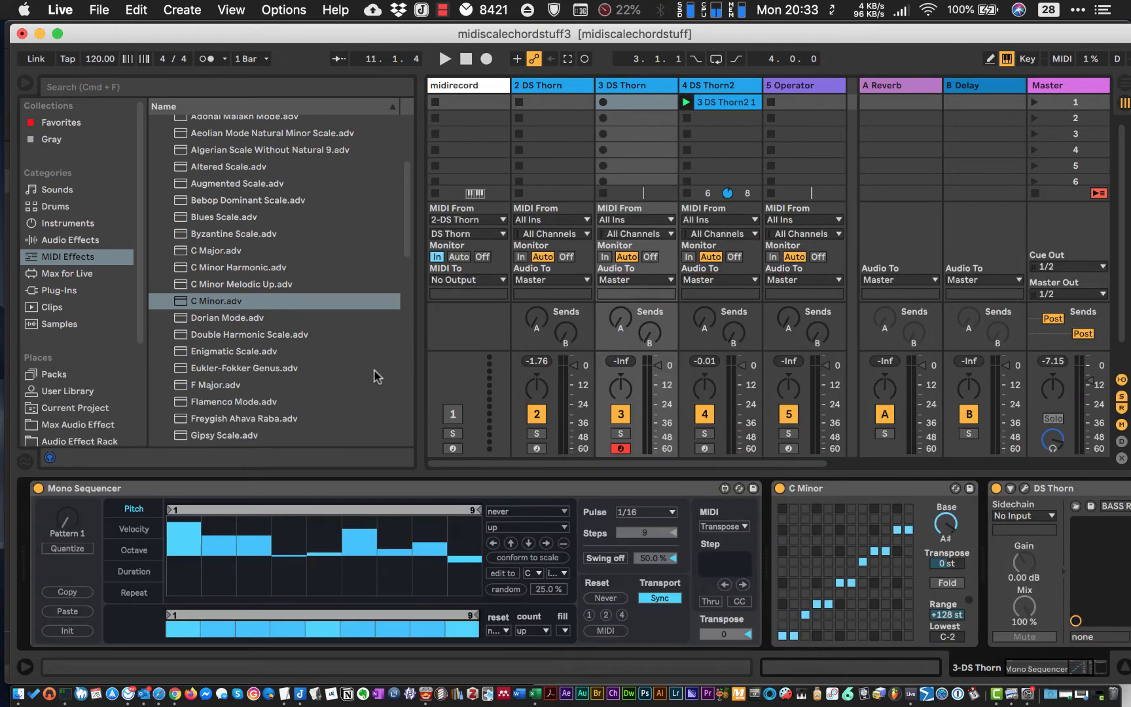
left_click(194, 487)
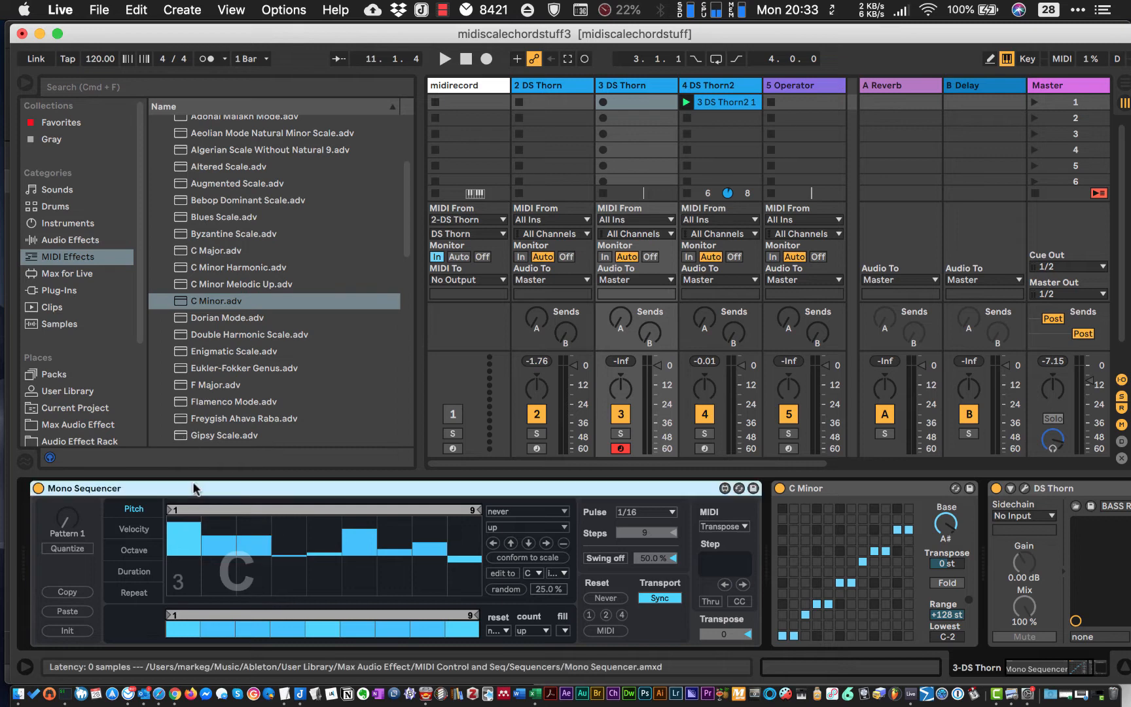
key("Delete")
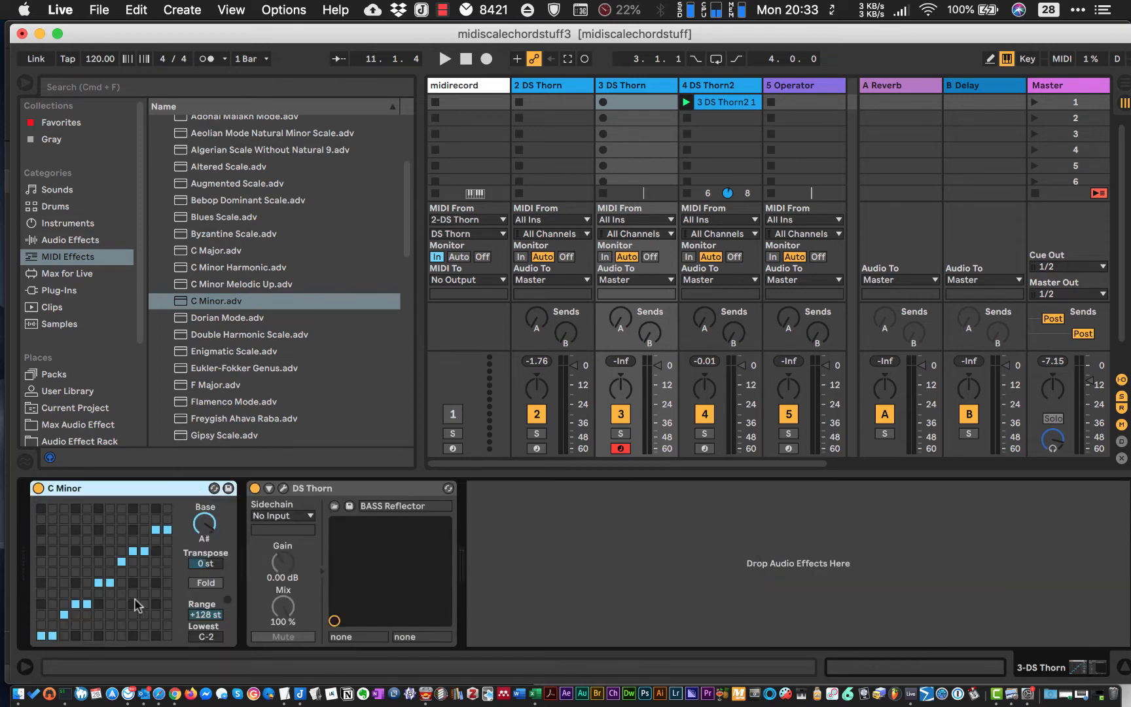
- Load the PAD Halo preset in the duplicated track's DS Thorn instrument and close the instrument window
left_click(283, 489)
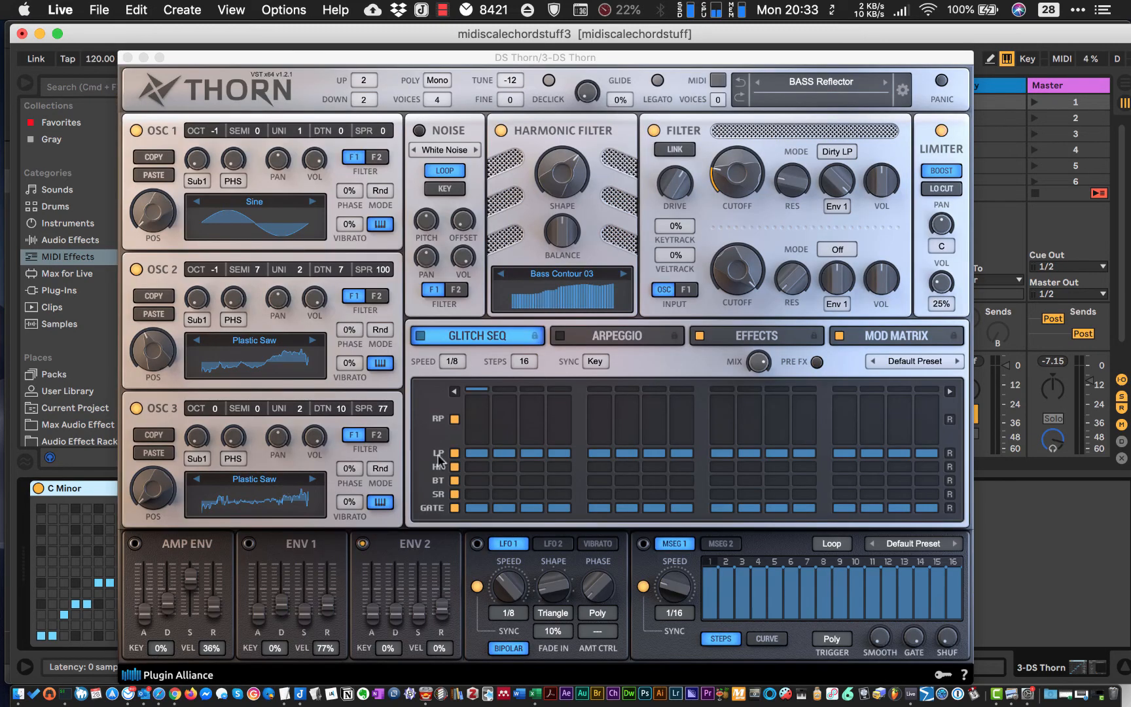
left_click(848, 79)
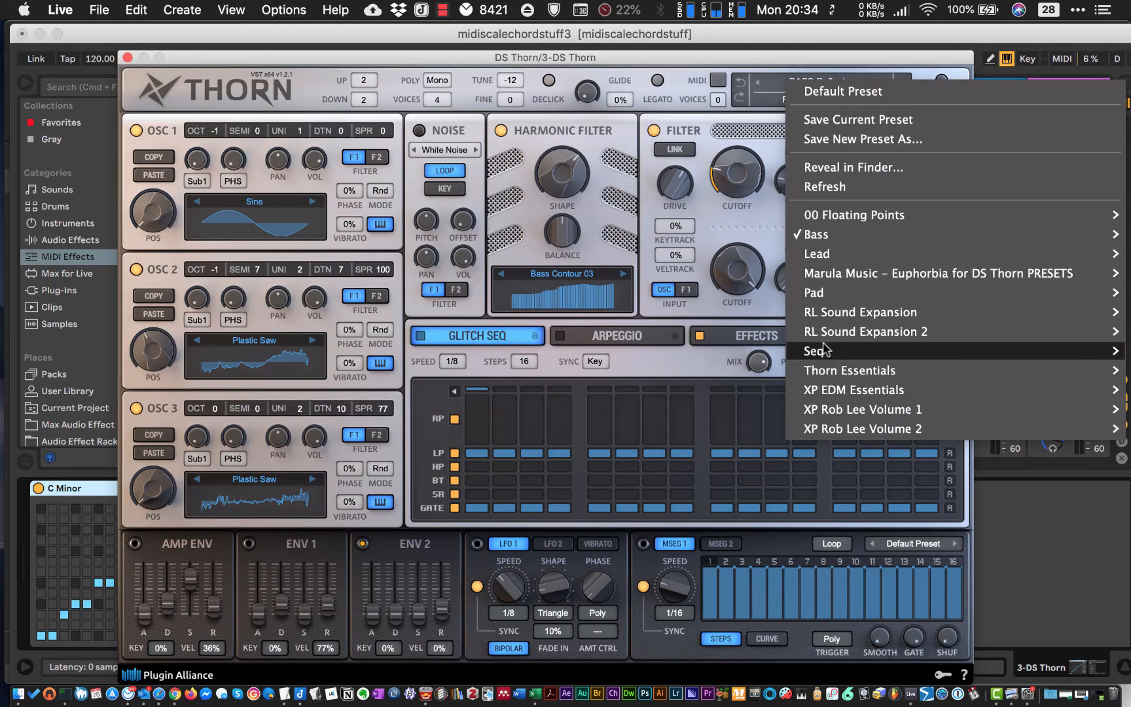
mouse_move(812, 254)
mouse_move(812, 292)
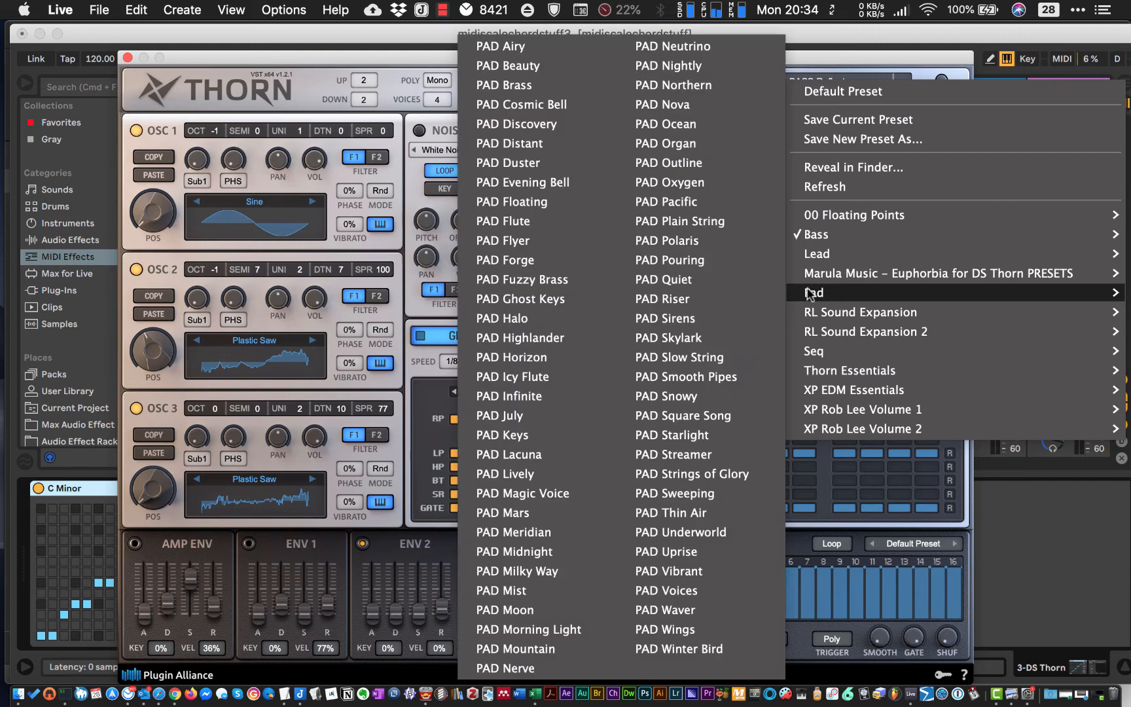
left_click(498, 387)
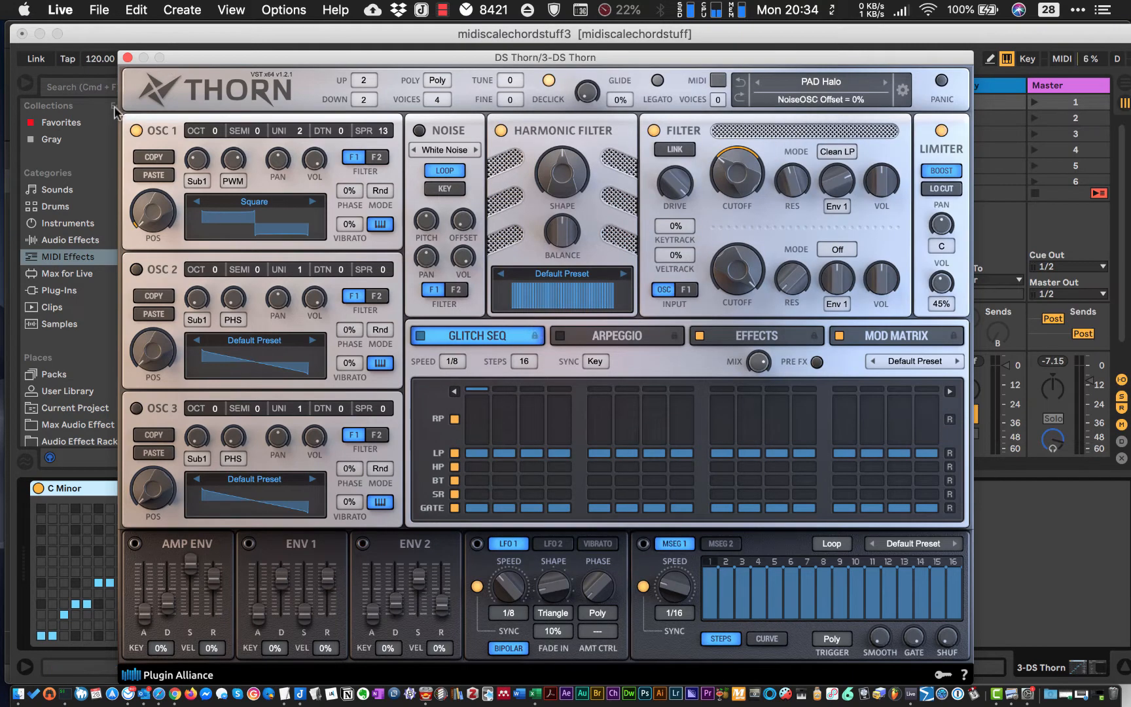
left_click(128, 59)
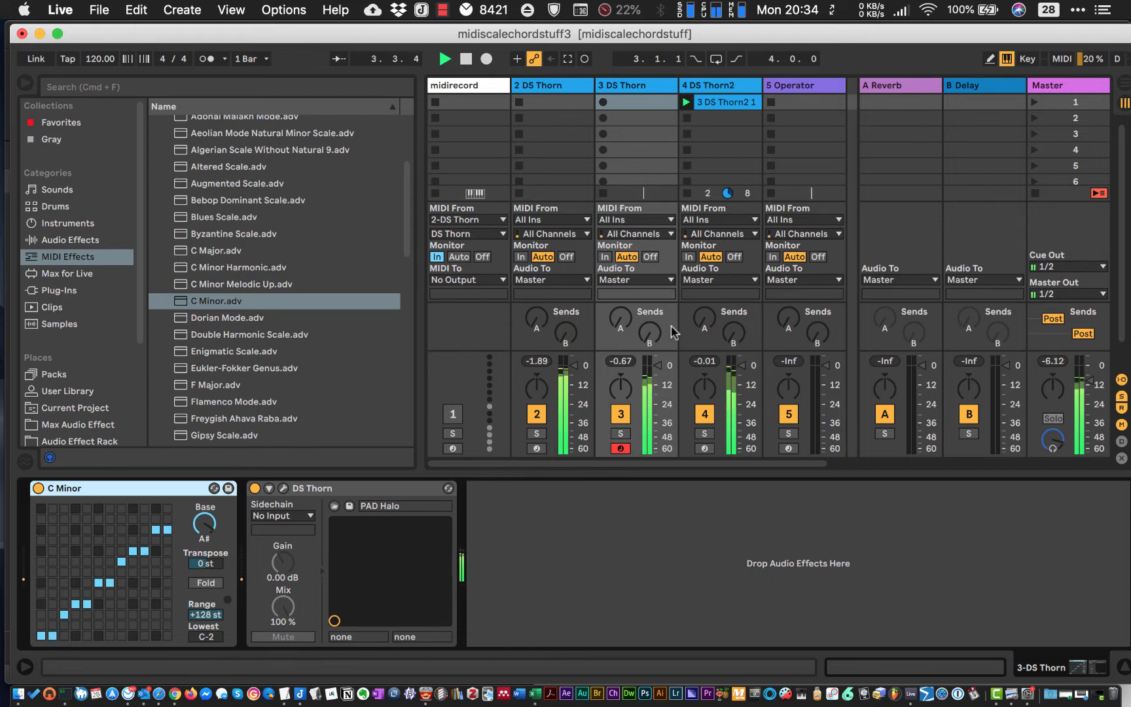
- Record a pad clip in the first slot of the armed DS Thorn track and move its loop start to 3.1.1
left_click(603, 102)
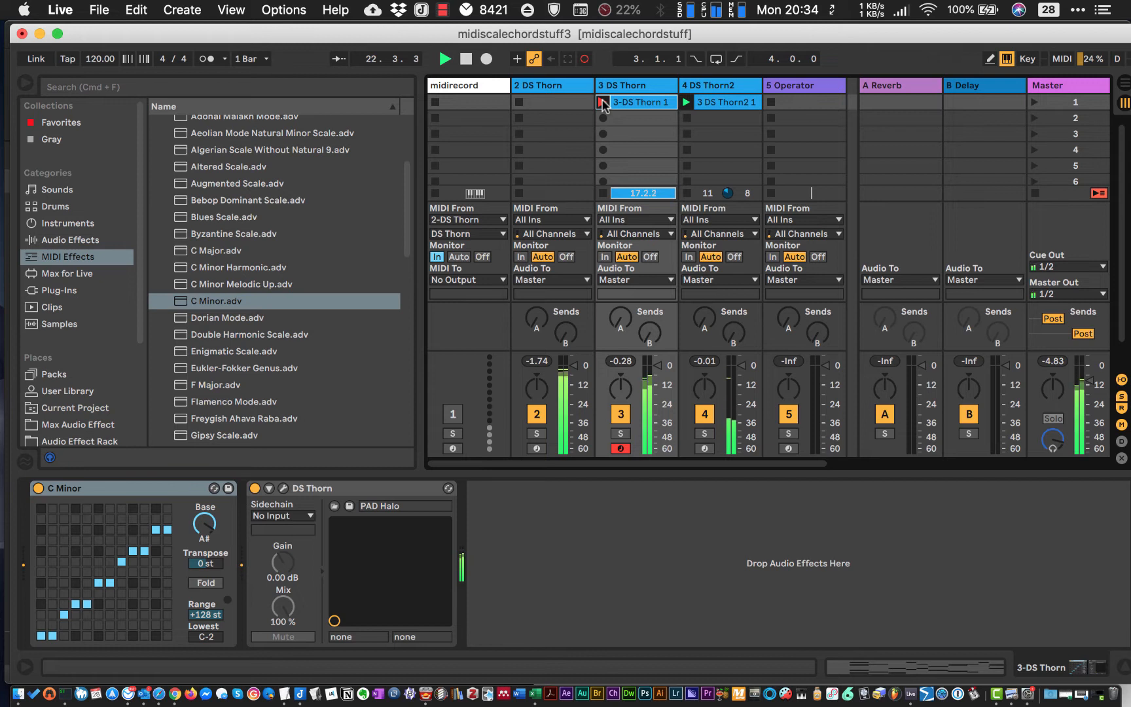
left_click(603, 102)
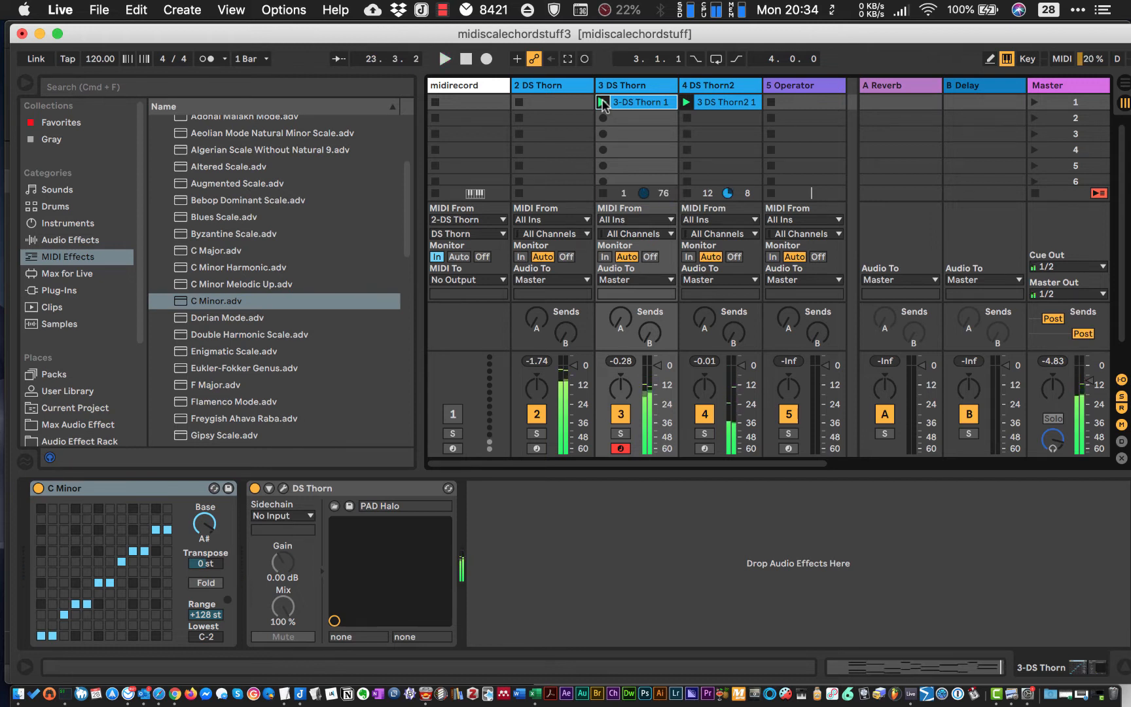
left_click(603, 105)
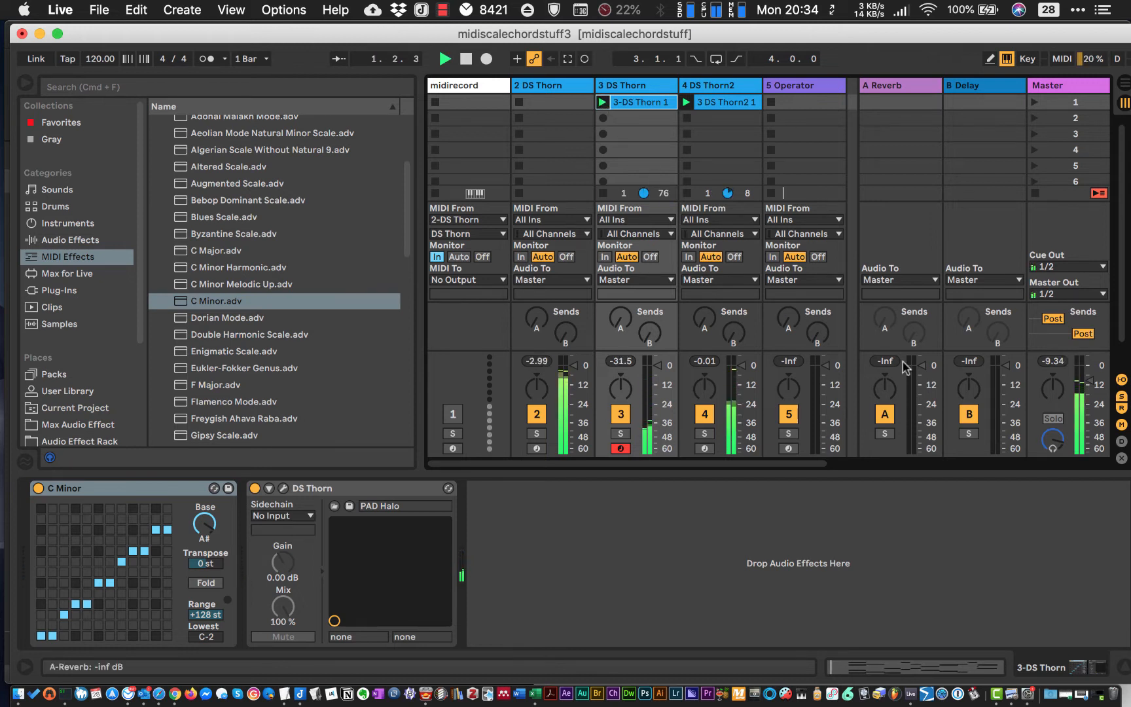
left_click(854, 664)
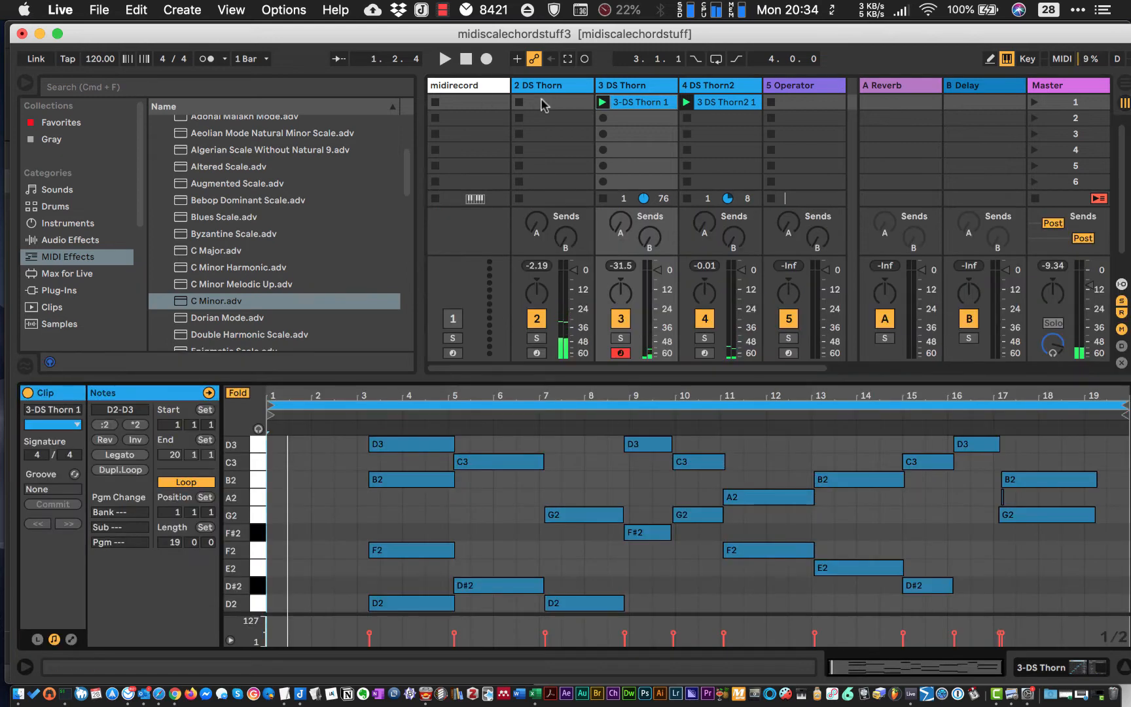
left_click_drag(268, 406, 357, 408)
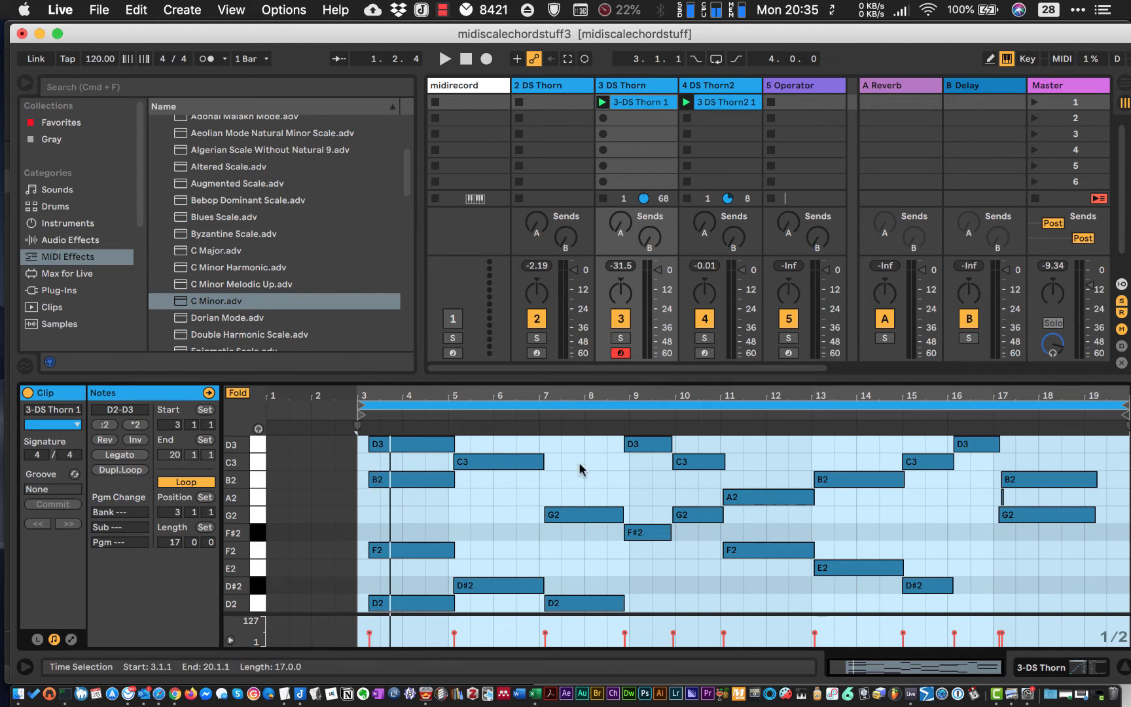
- Quantize the start and end of every note in the recorded pad clip to 1/4 at 100 %
left_click(430, 517)
key("super+a")
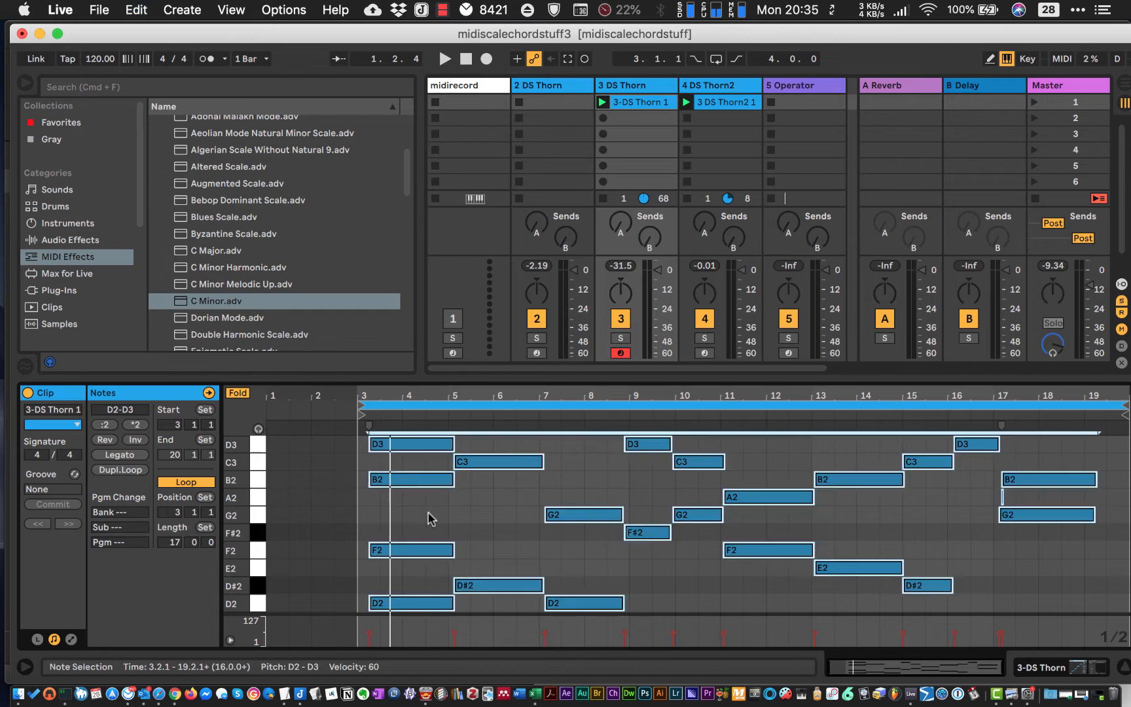
right_click(484, 508)
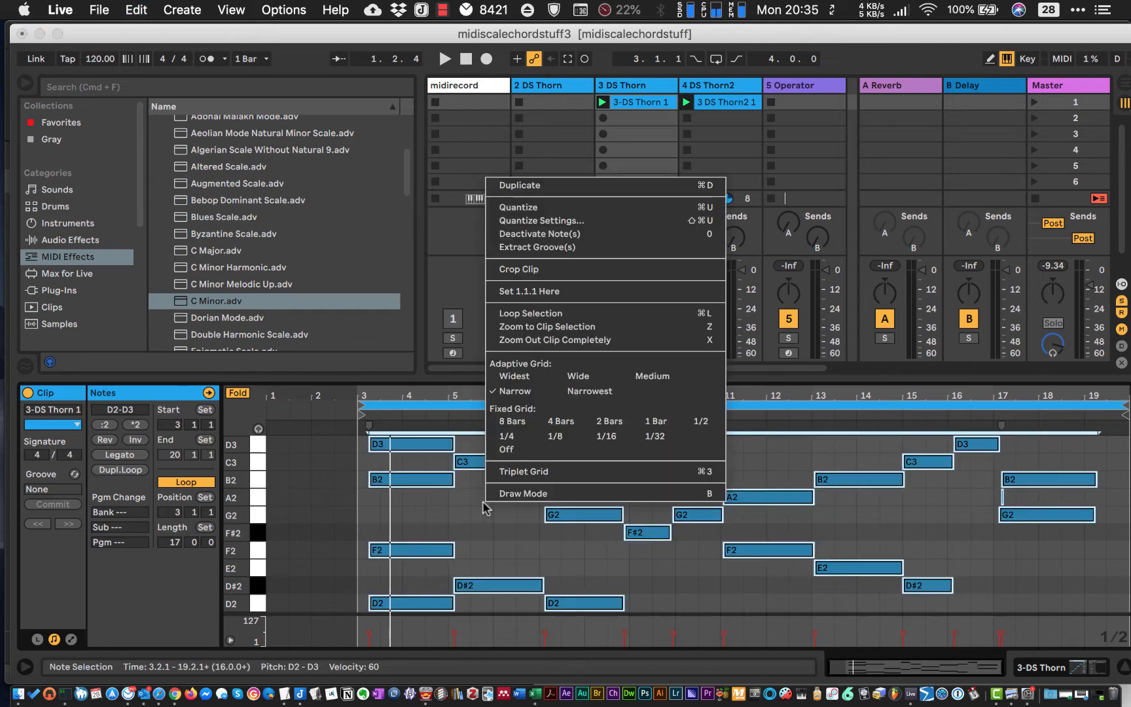
left_click(519, 222)
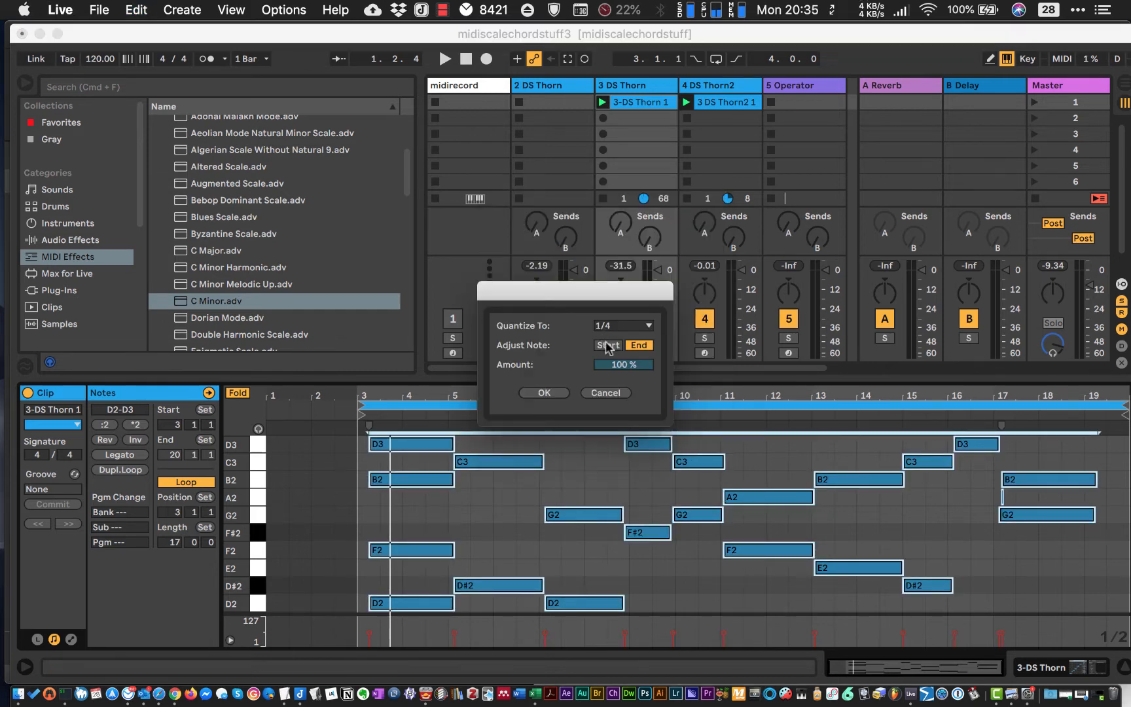
left_click(544, 393)
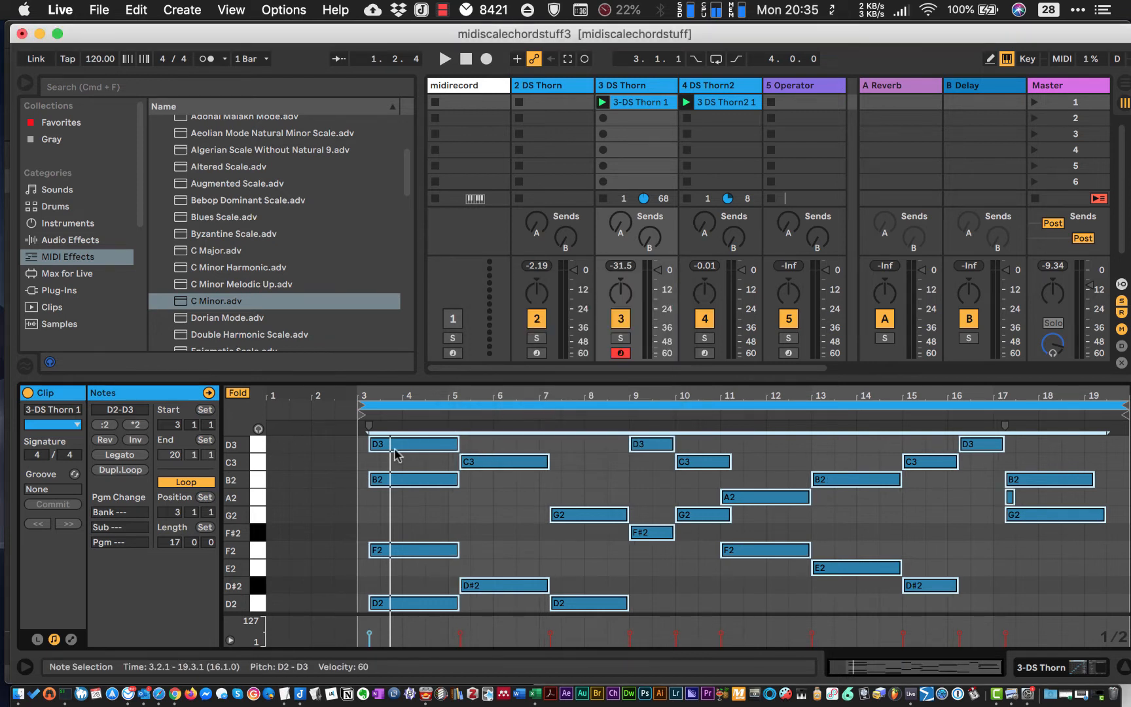
- Shift all the quantized pad notes earlier so the first chord starts at 3.1.1
left_click_drag(395, 450, 387, 445)
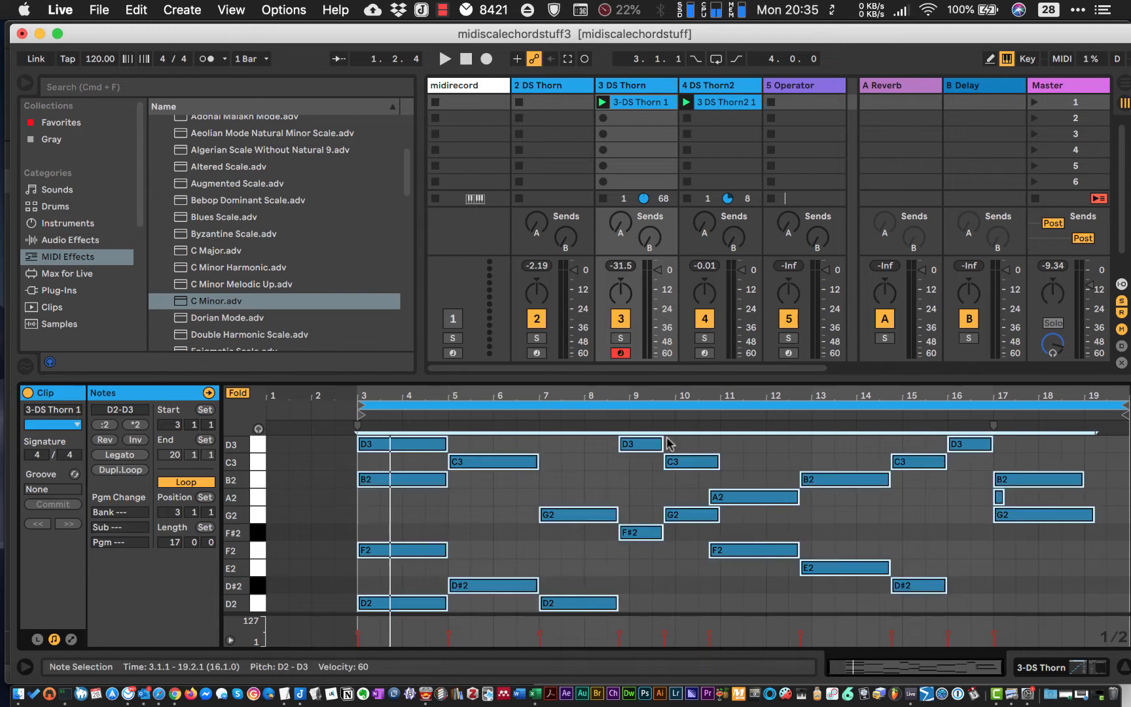
left_click(569, 473)
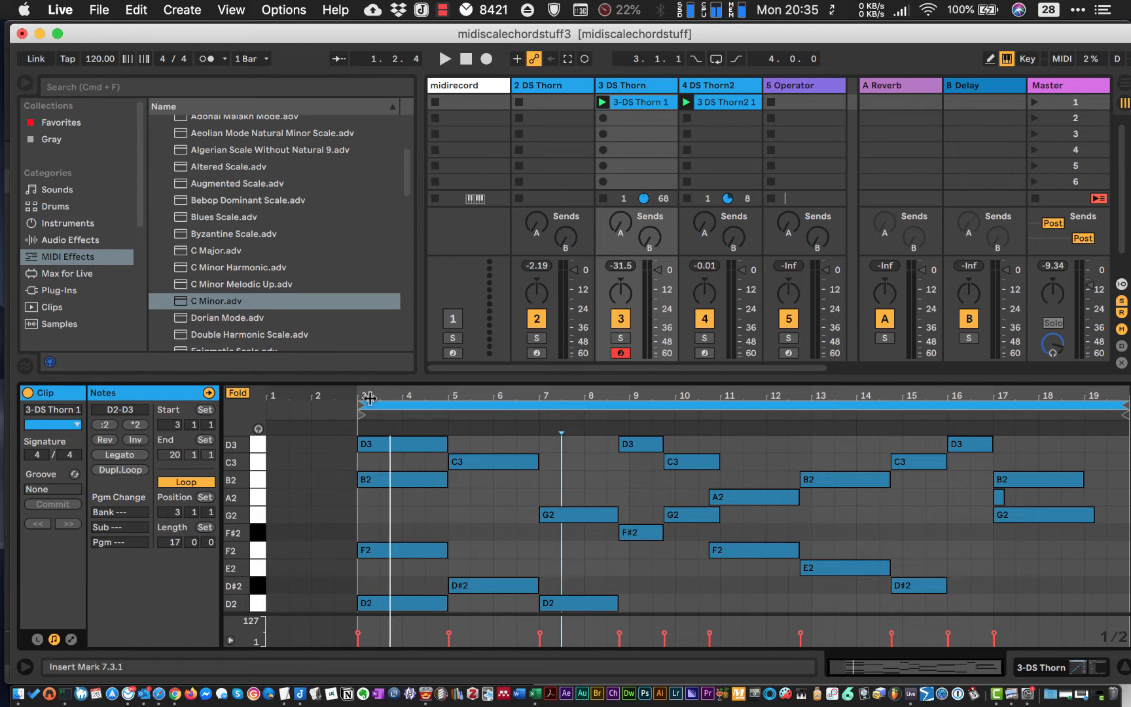
- Select all the pad notes, shift them slightly later to start at about 3.1.4, and play the clips
left_click_drag(377, 442, 372, 445)
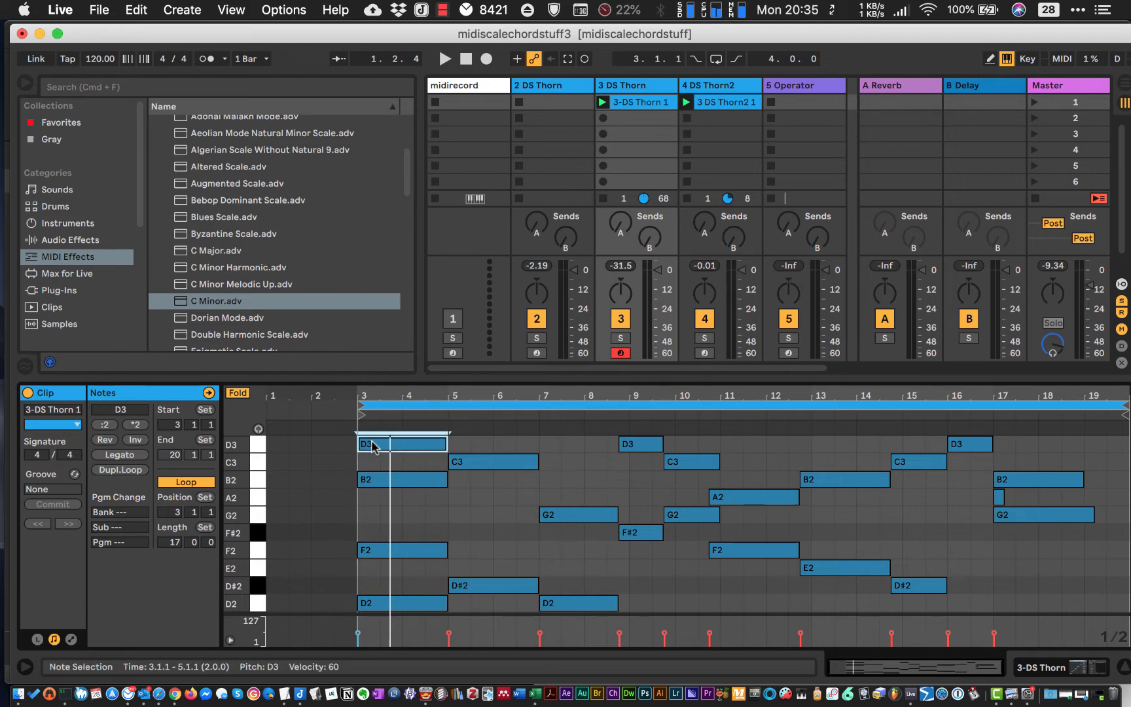
key("super+a")
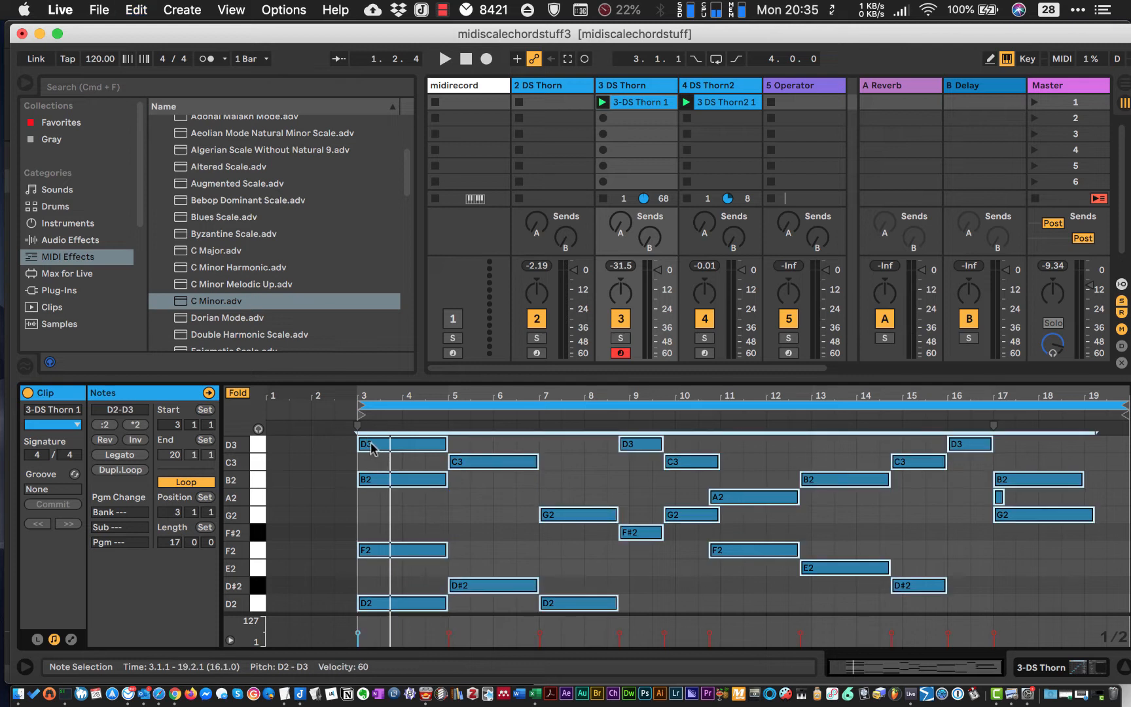
left_click_drag(371, 446, 386, 448)
left_click_drag(386, 445, 383, 446)
key("space")
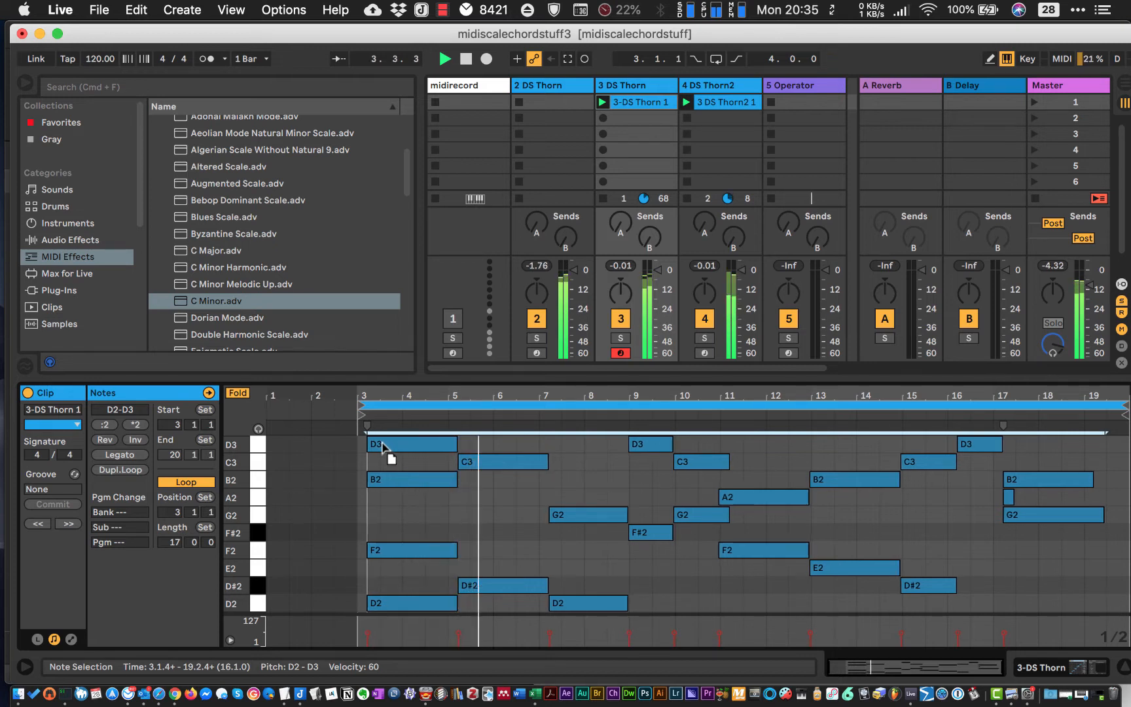
left_click_drag(383, 442, 382, 447)
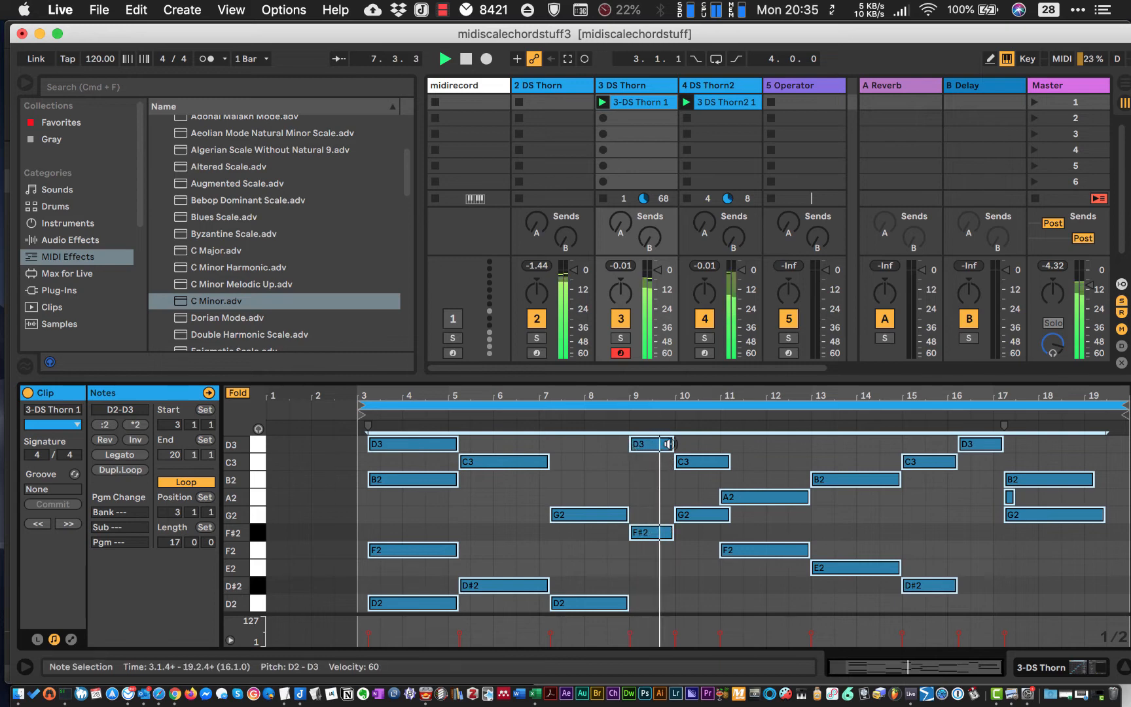
- Show the pad track's devices, then duplicate the original DS Thorn bass track that holds the Mono Sequencer
left_click(640, 103)
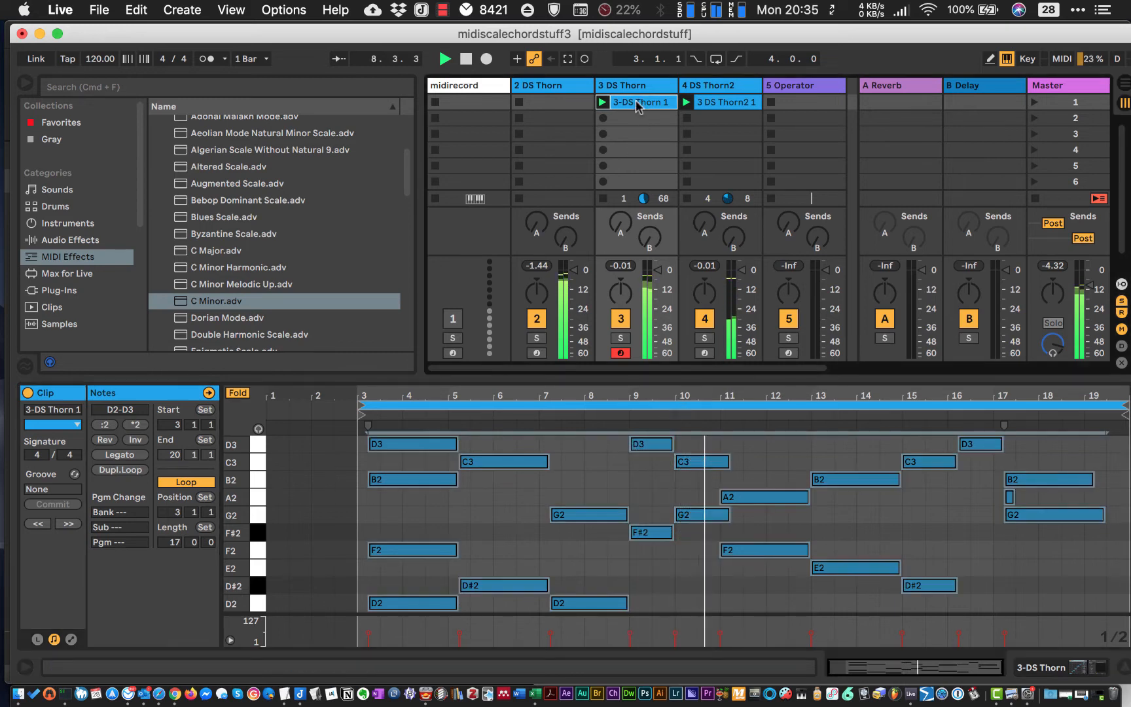
left_click(1062, 664)
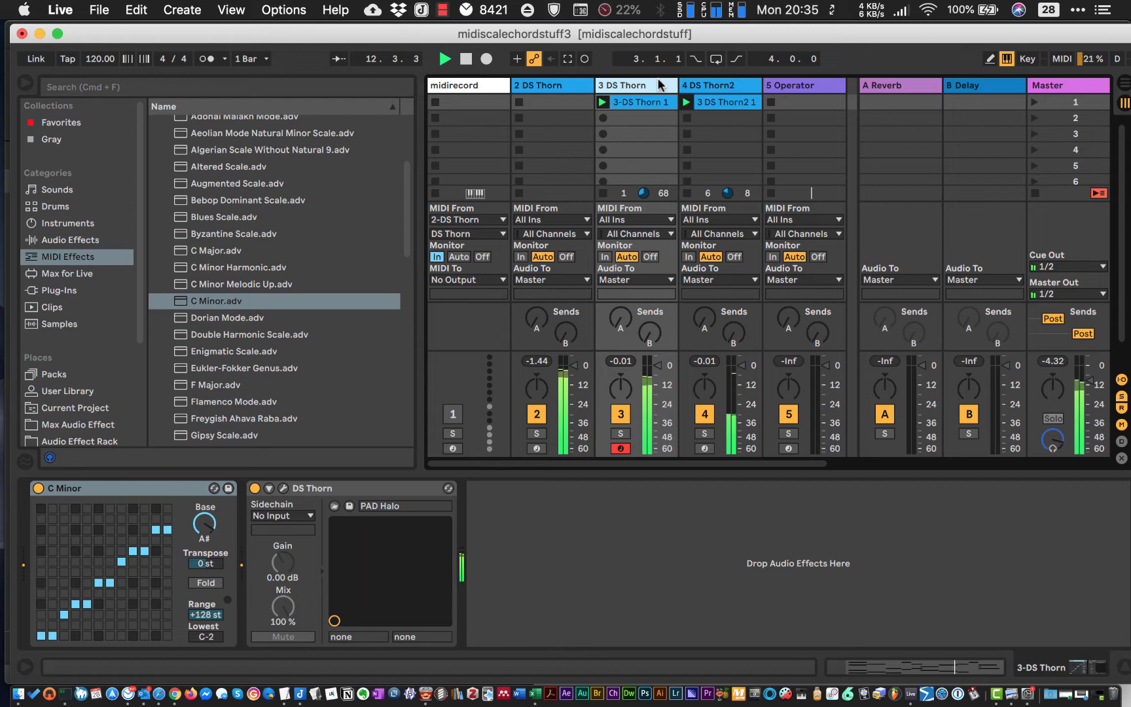
left_click(542, 86)
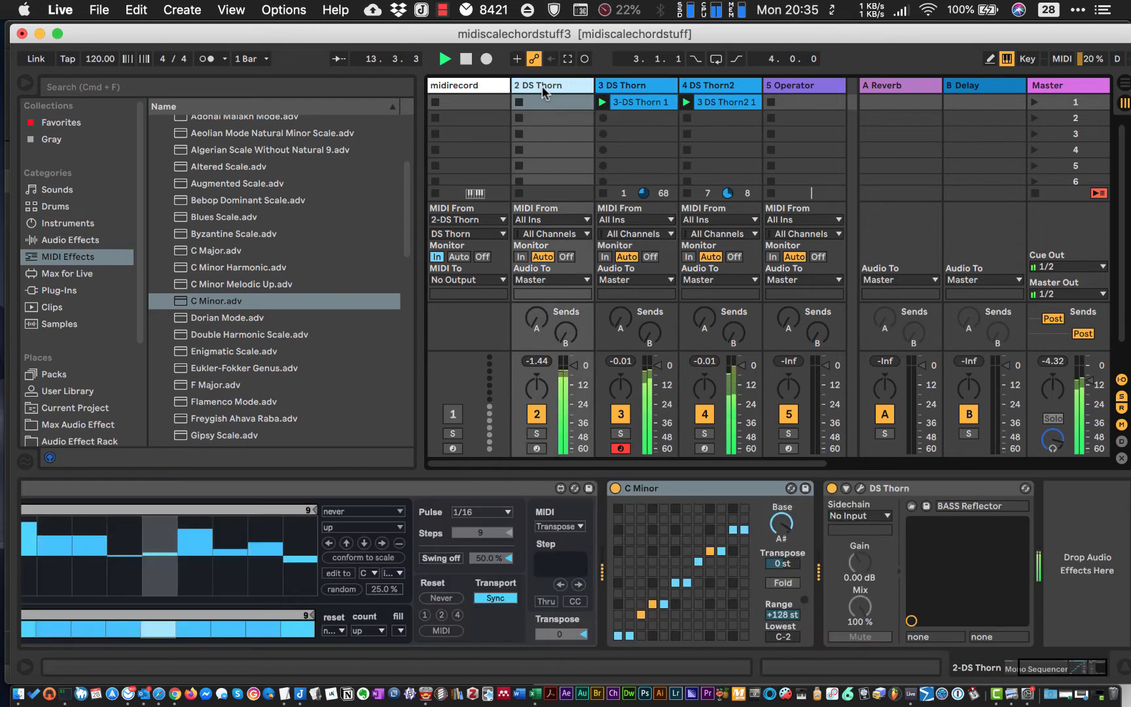
right_click(538, 91)
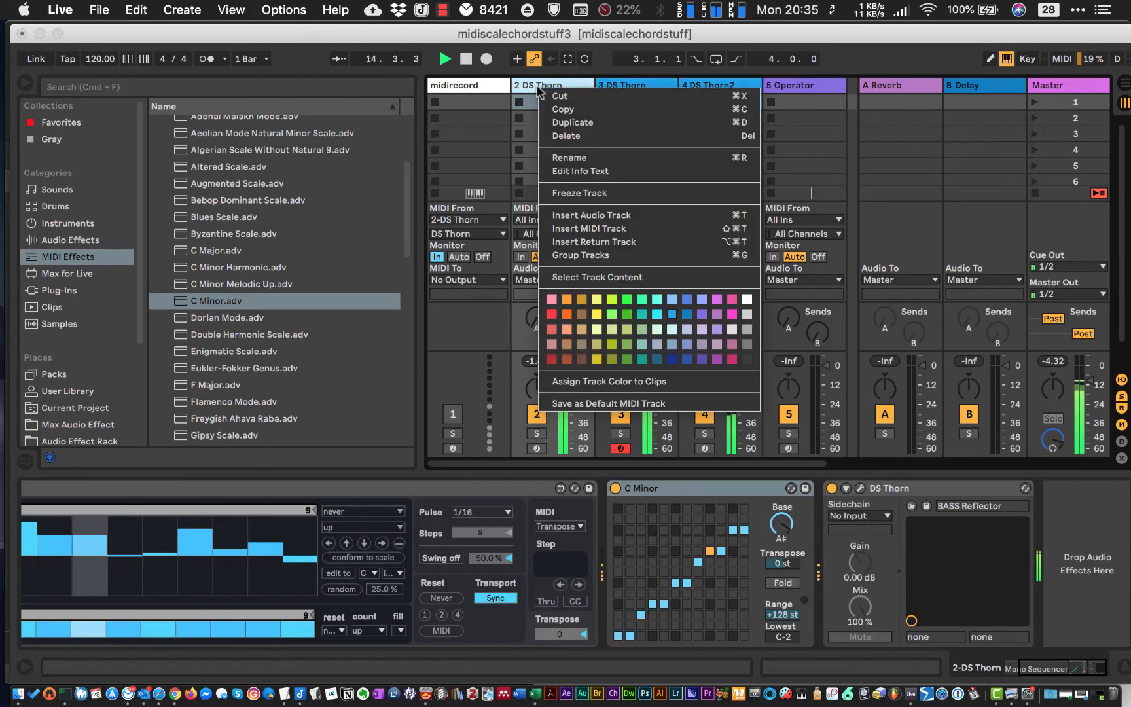
left_click(559, 121)
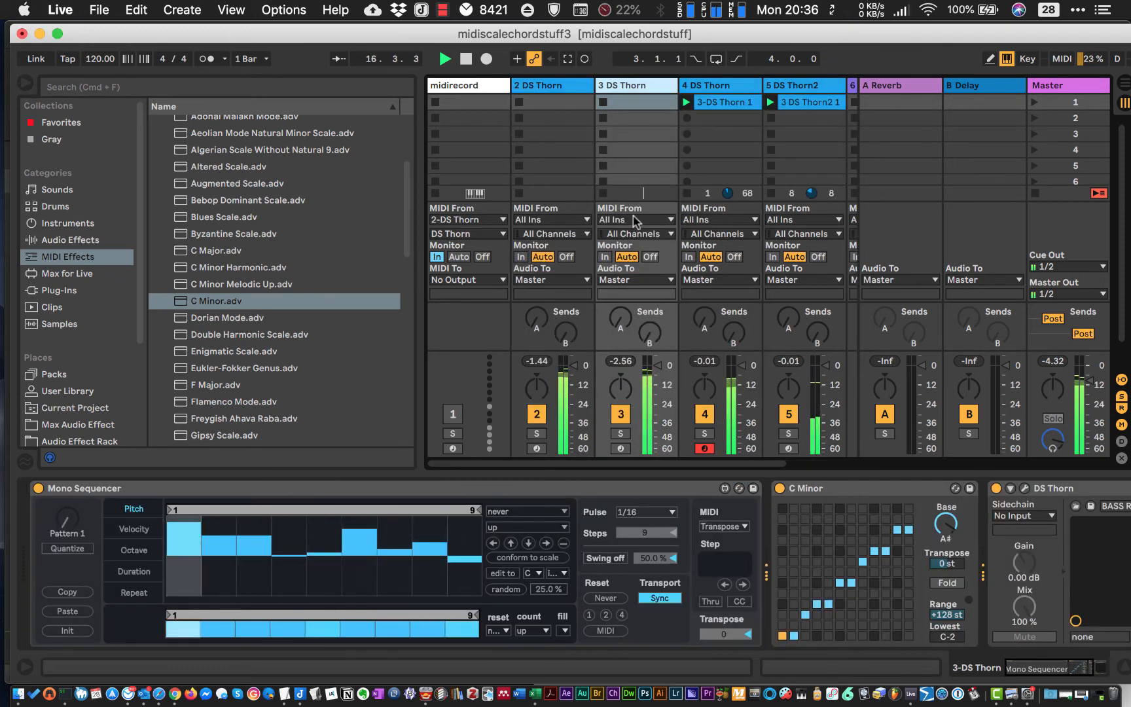
left_click(133, 488)
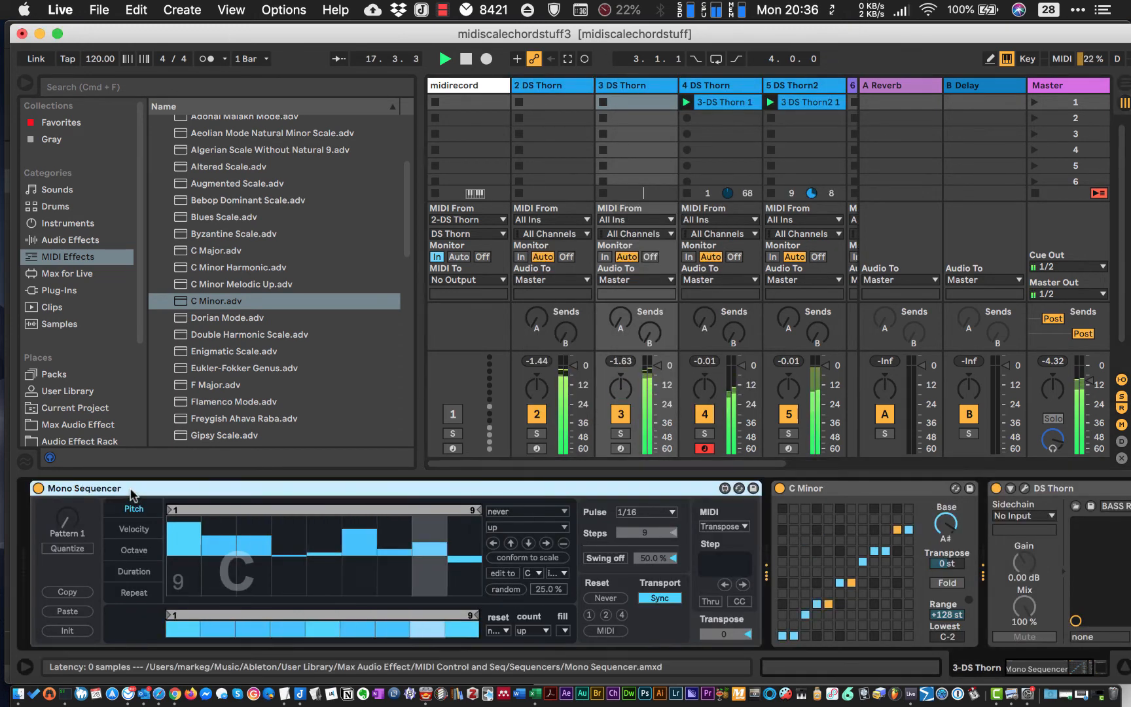
key("BackSpace")
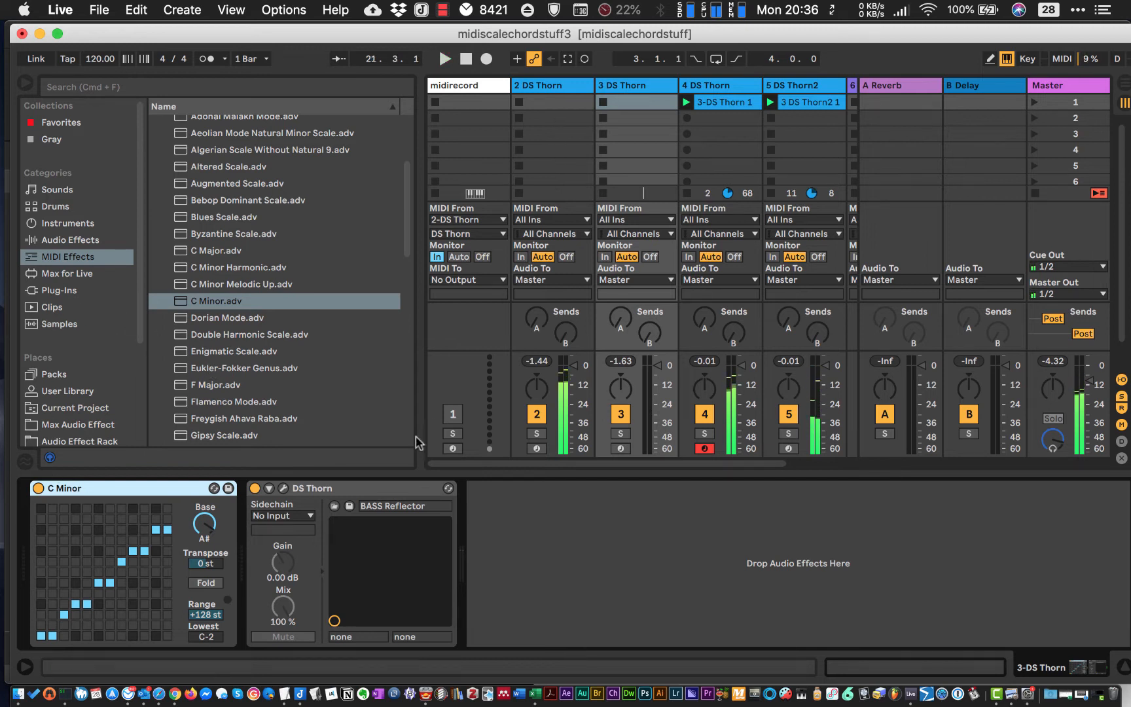
left_click(624, 90)
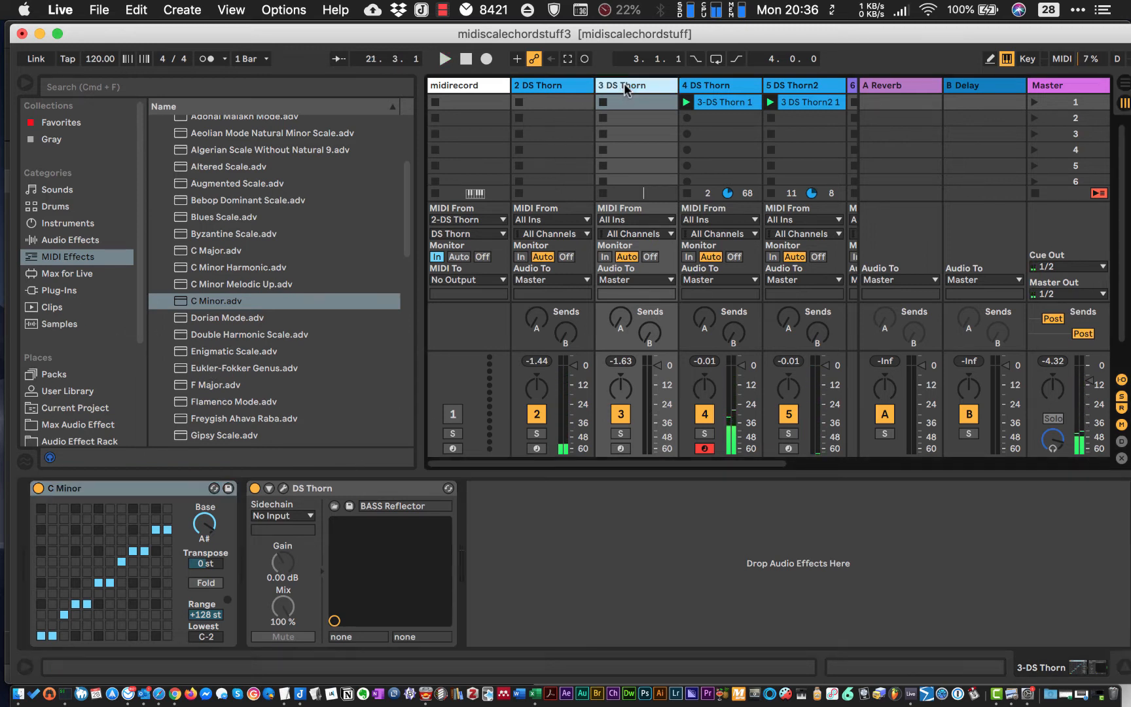
left_click(541, 90)
left_click(638, 87)
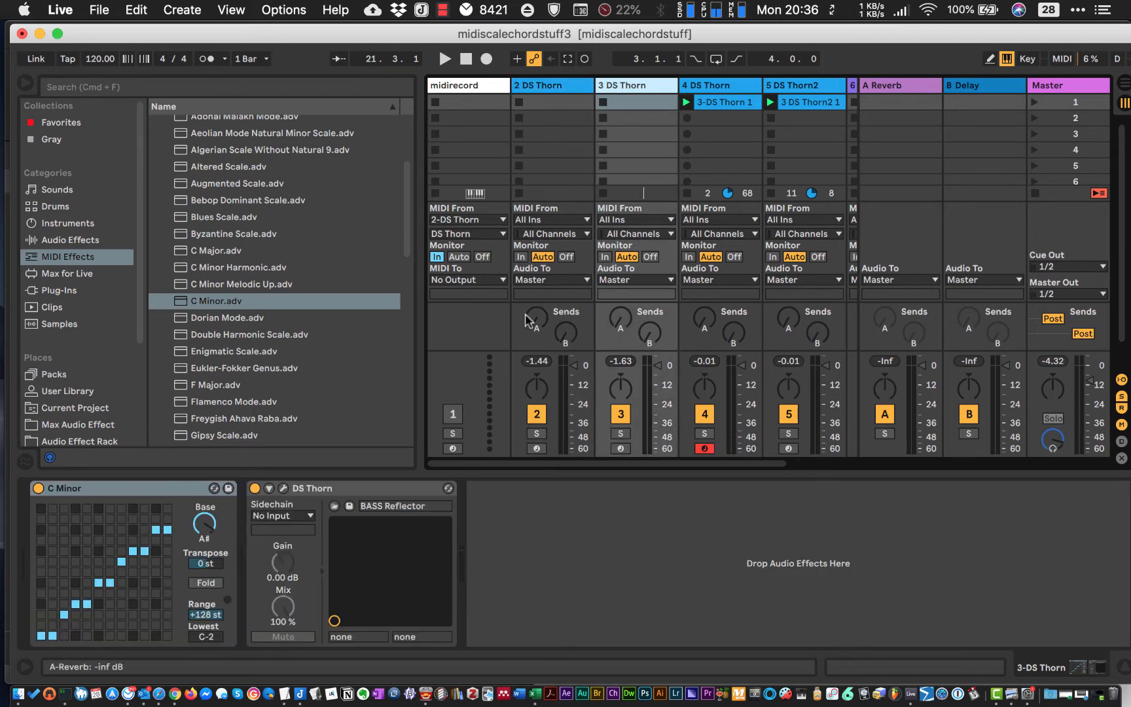
key("super+v")
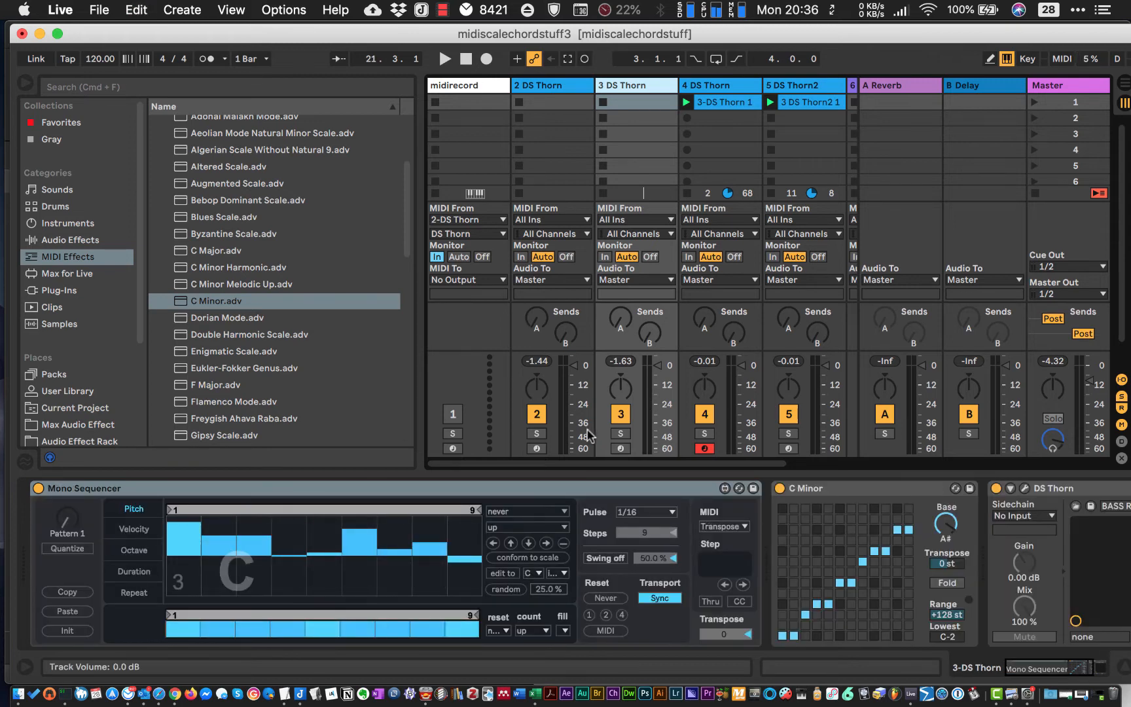
- Solo the newly duplicated DS Thorn track and start playback
left_click(710, 536)
scroll(710, 536, "right", 3)
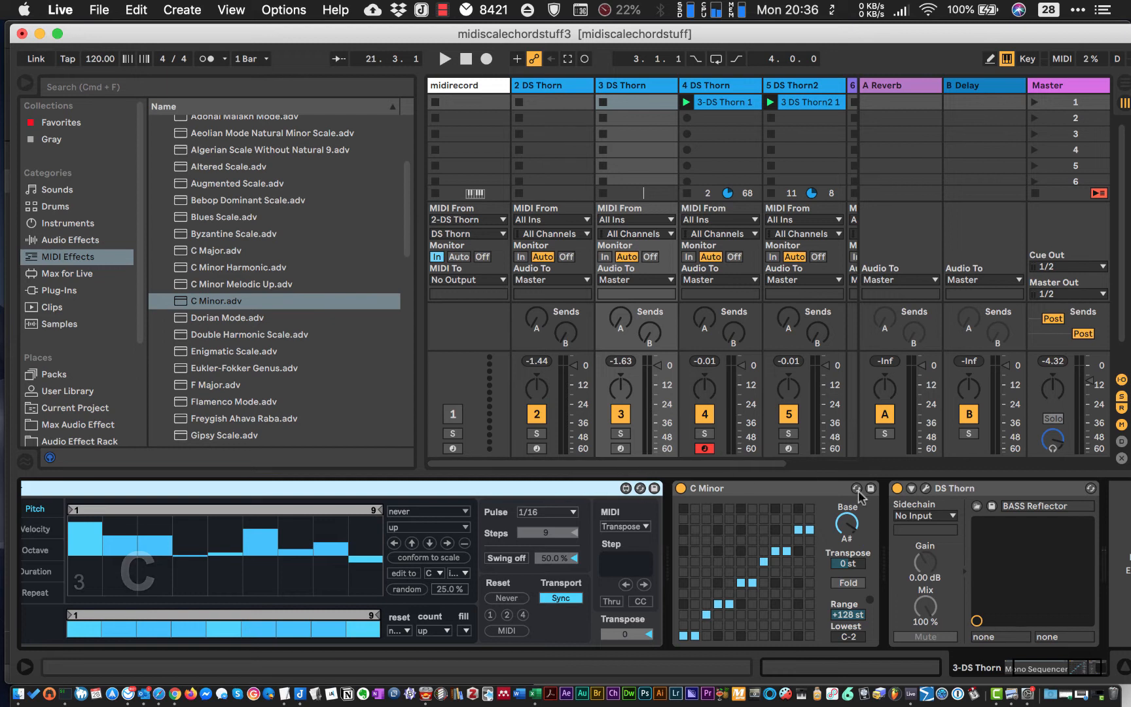
left_click(621, 434)
key("space")
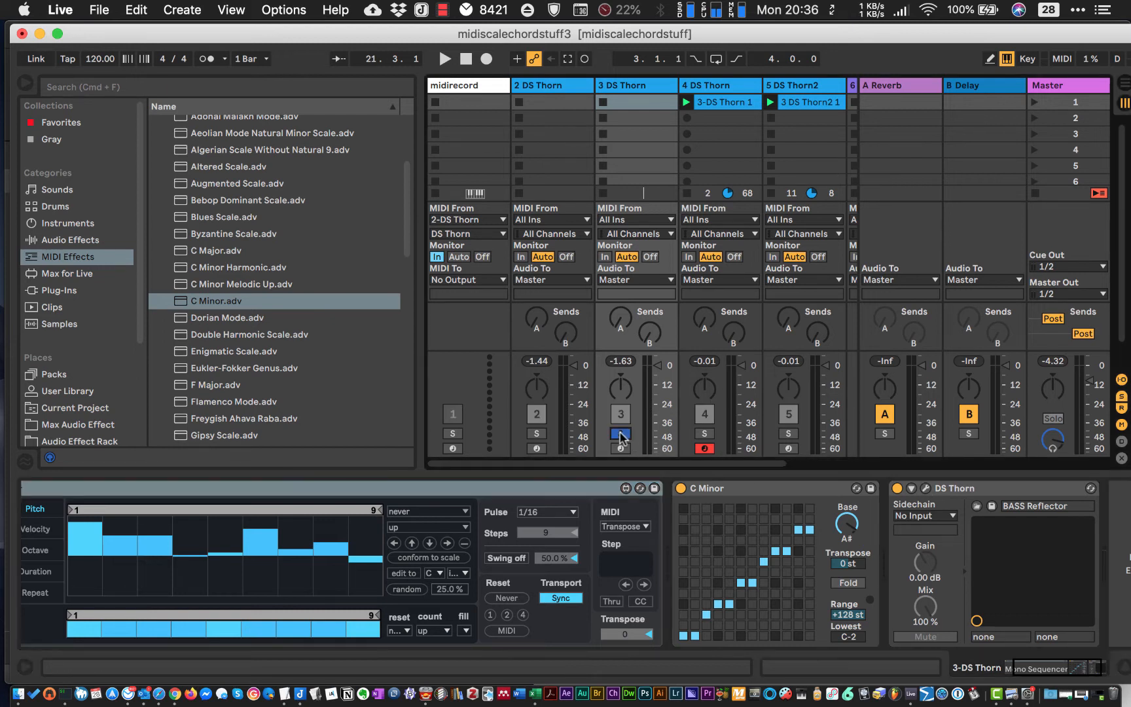
- Load the PLUCK Guitar preset in the soloed track's DS Thorn instrument and close the instrument window
left_click(926, 489)
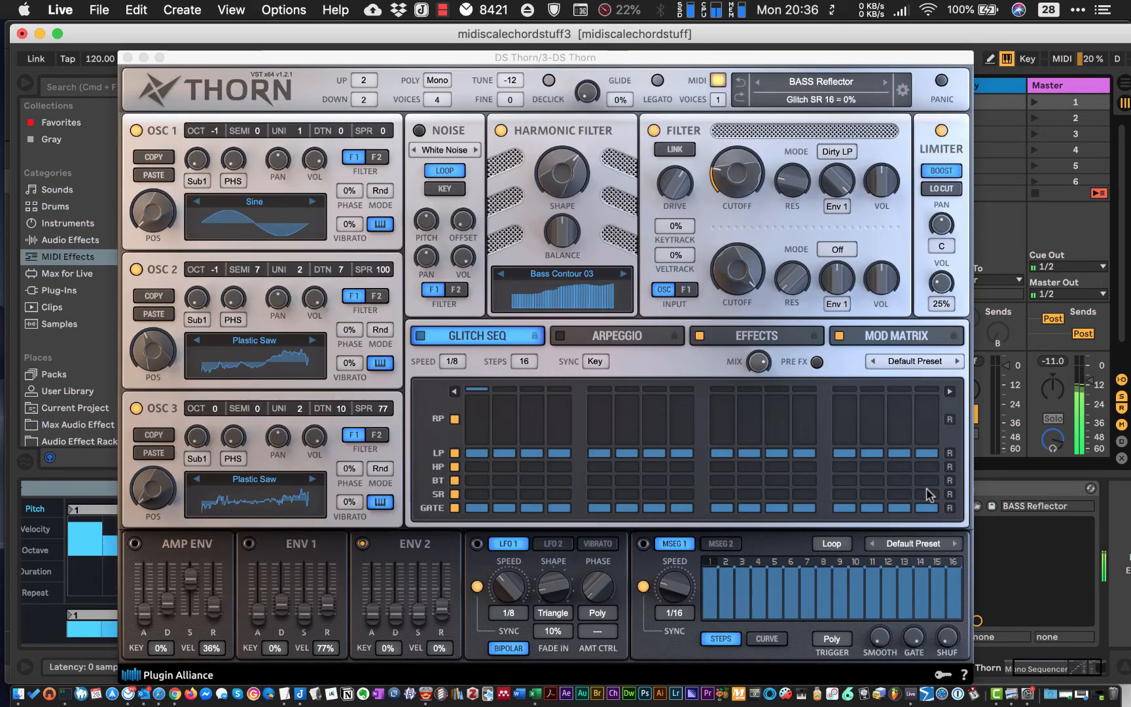
left_click(818, 85)
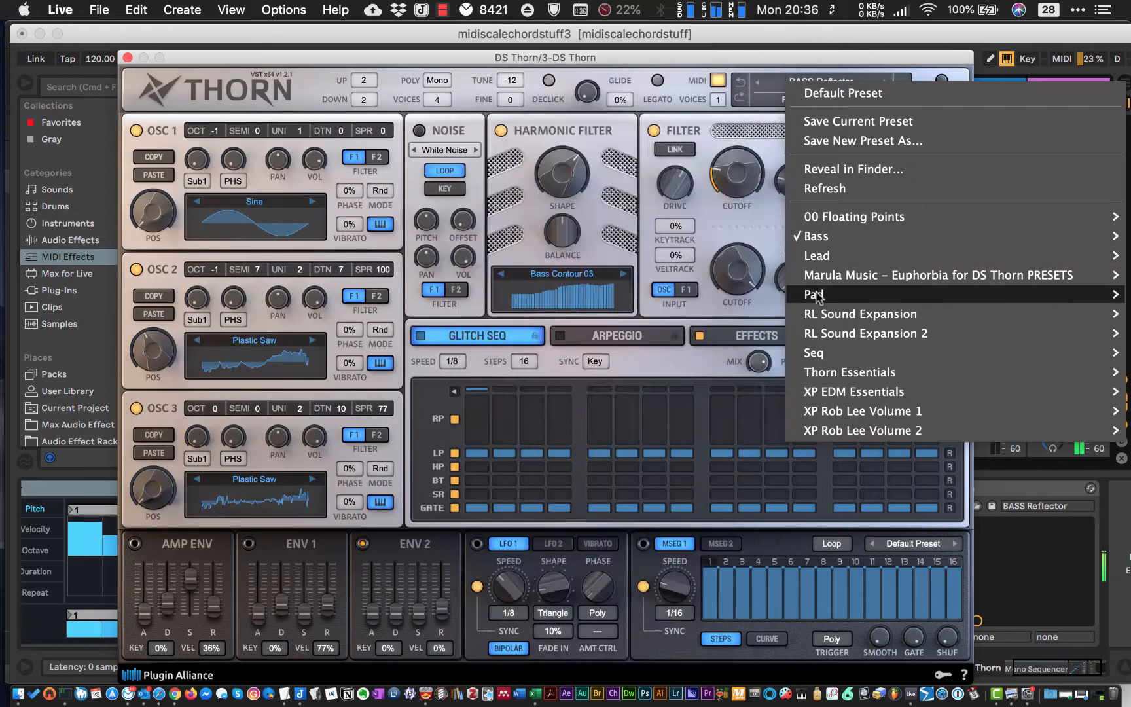
mouse_move(818, 296)
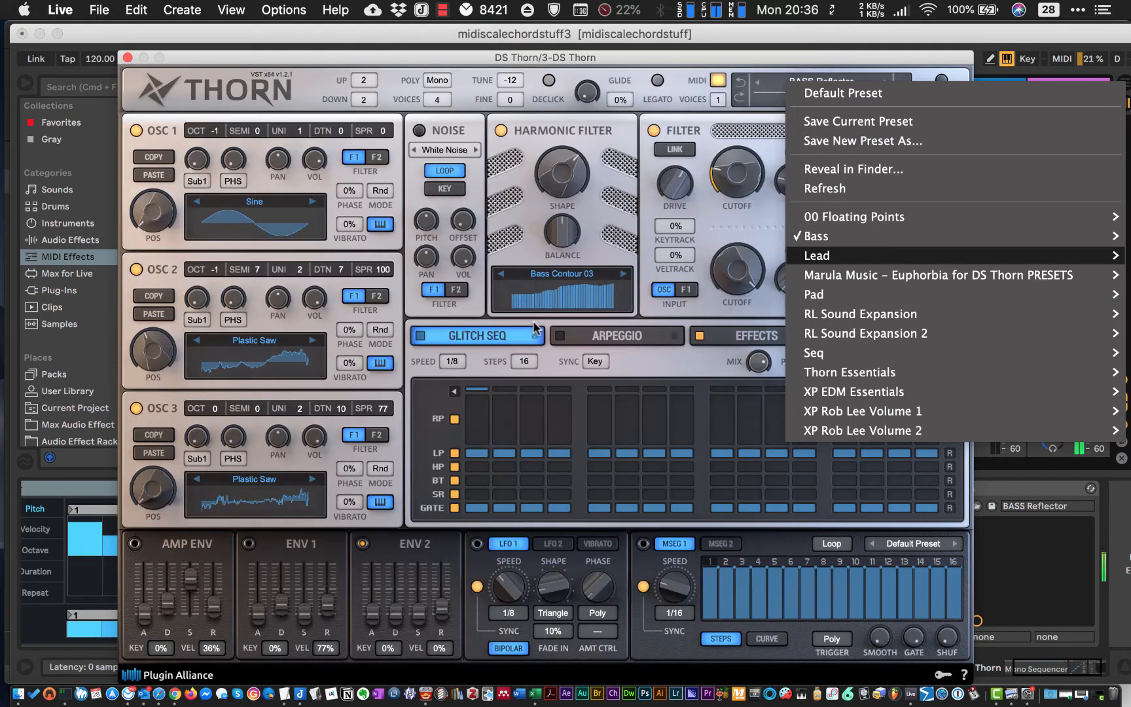
left_click(534, 324)
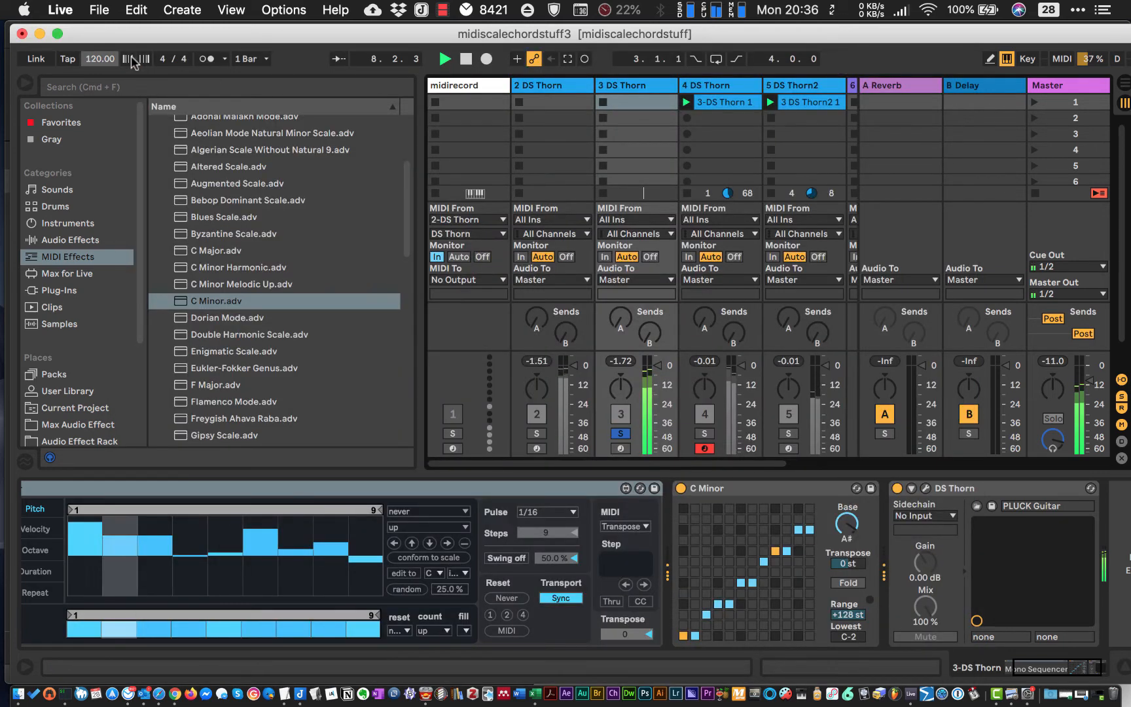
left_click(128, 59)
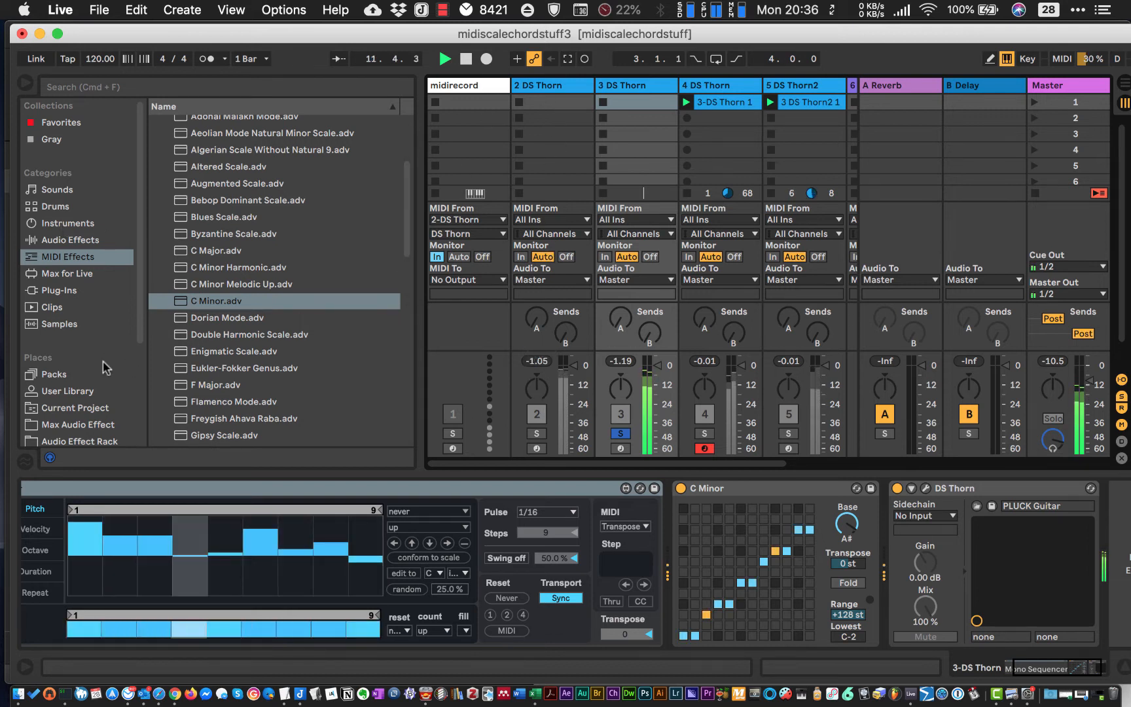
- Turn off steps 2, 5, 7 and 9 in the Mono Sequencer of the PLUCK Guitar track
left_click(123, 631)
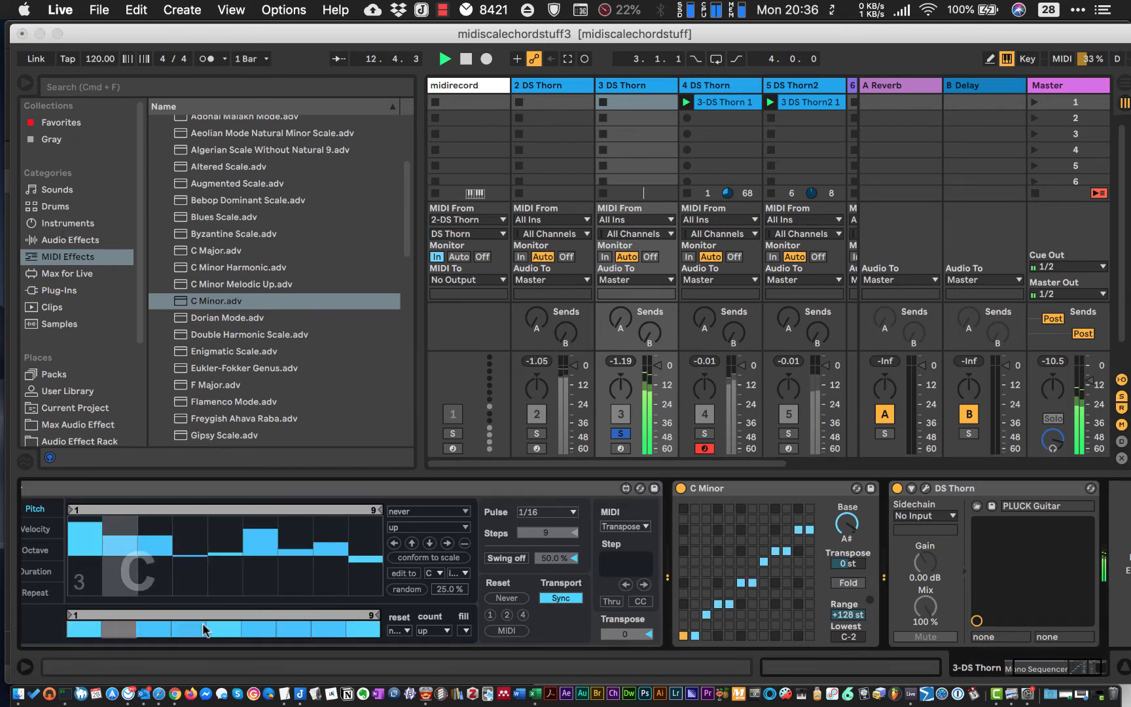
left_click(232, 631)
left_click(296, 630)
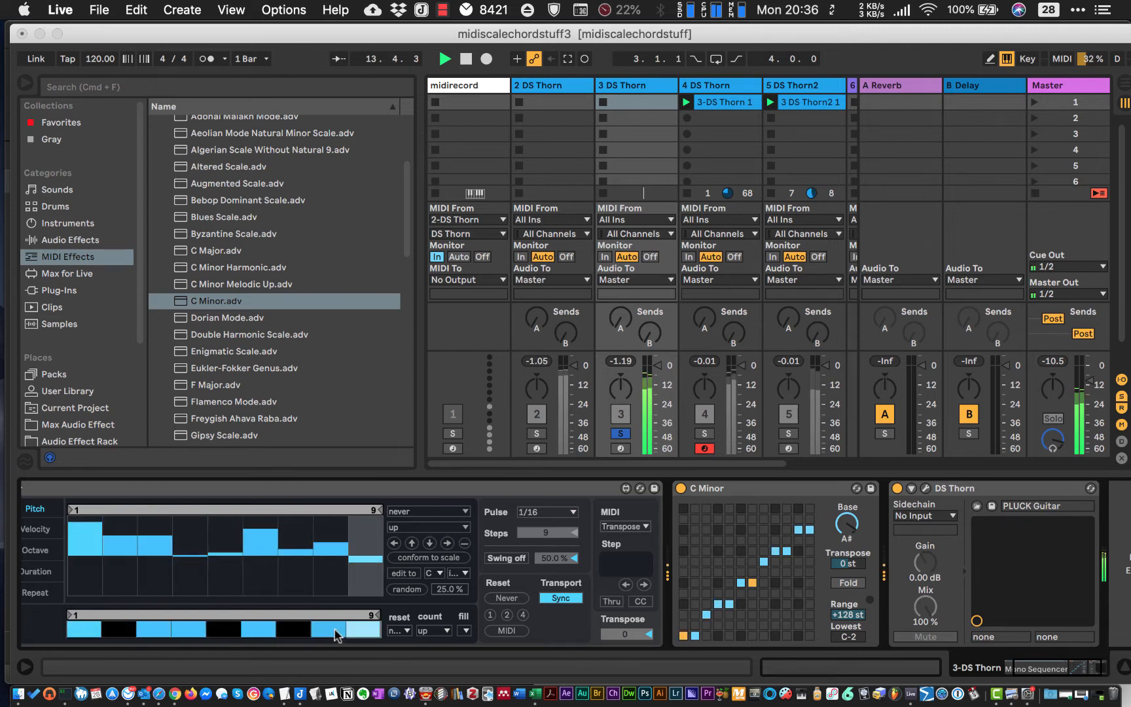
left_click(354, 631)
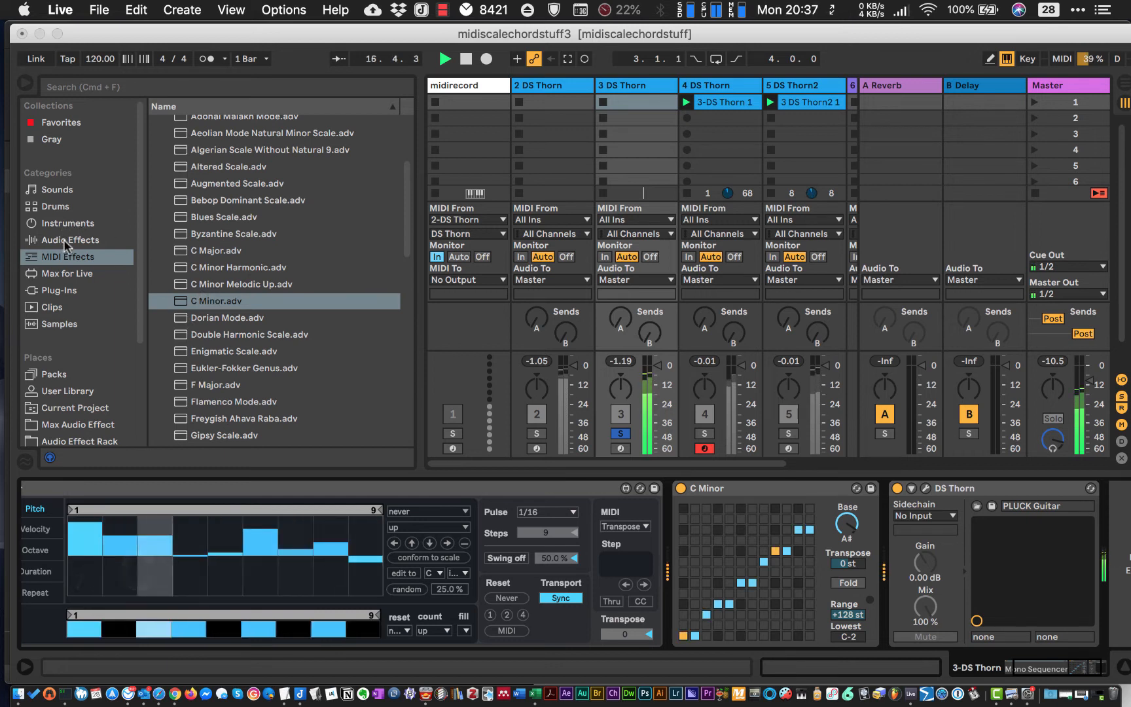
- Unsolo the PLUCK Guitar track and show the devices of the BASS Reflector track
left_click(621, 433)
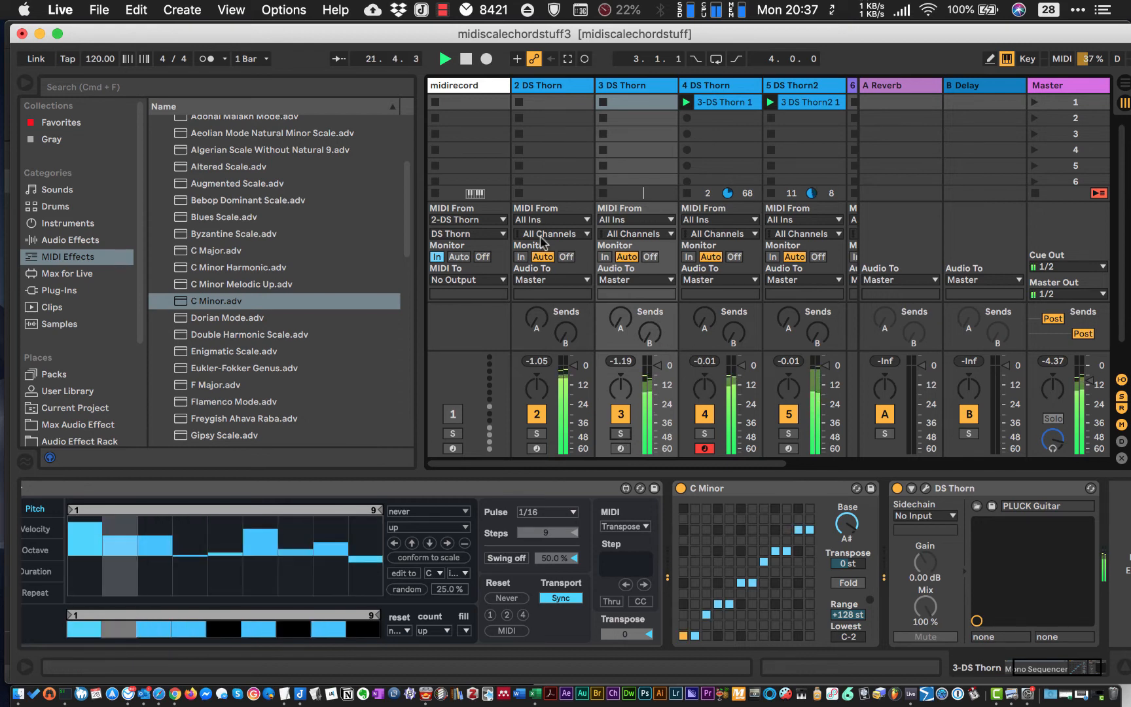
left_click(559, 97)
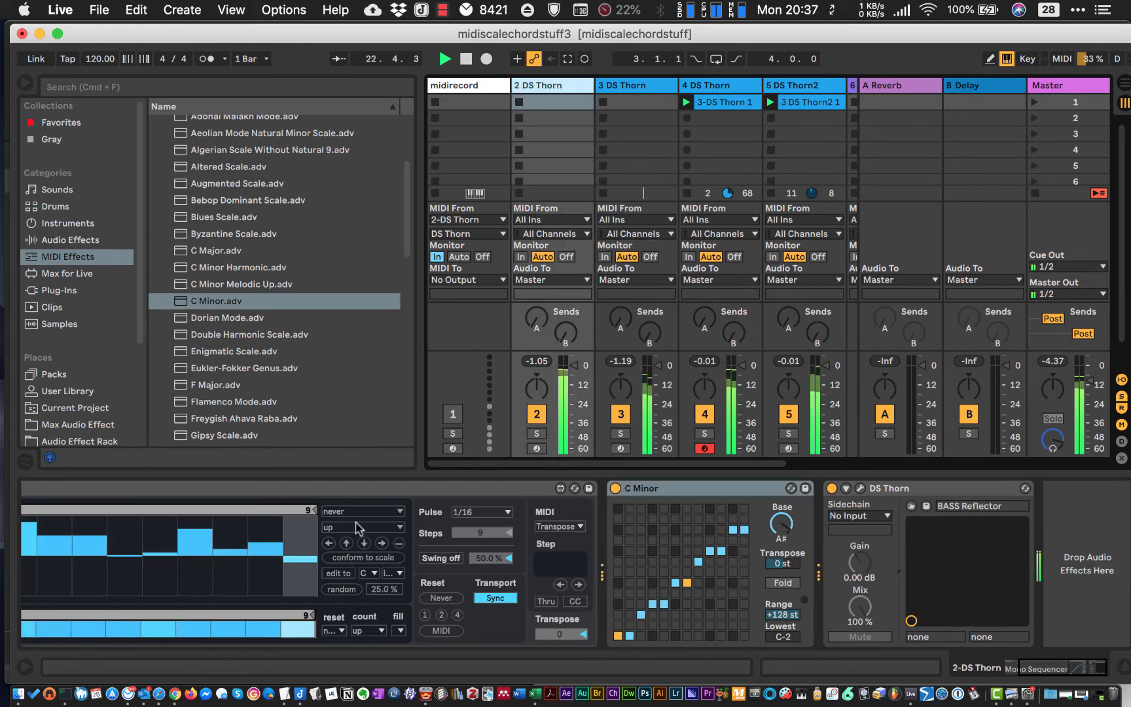
scroll(713, 370, "right", 3)
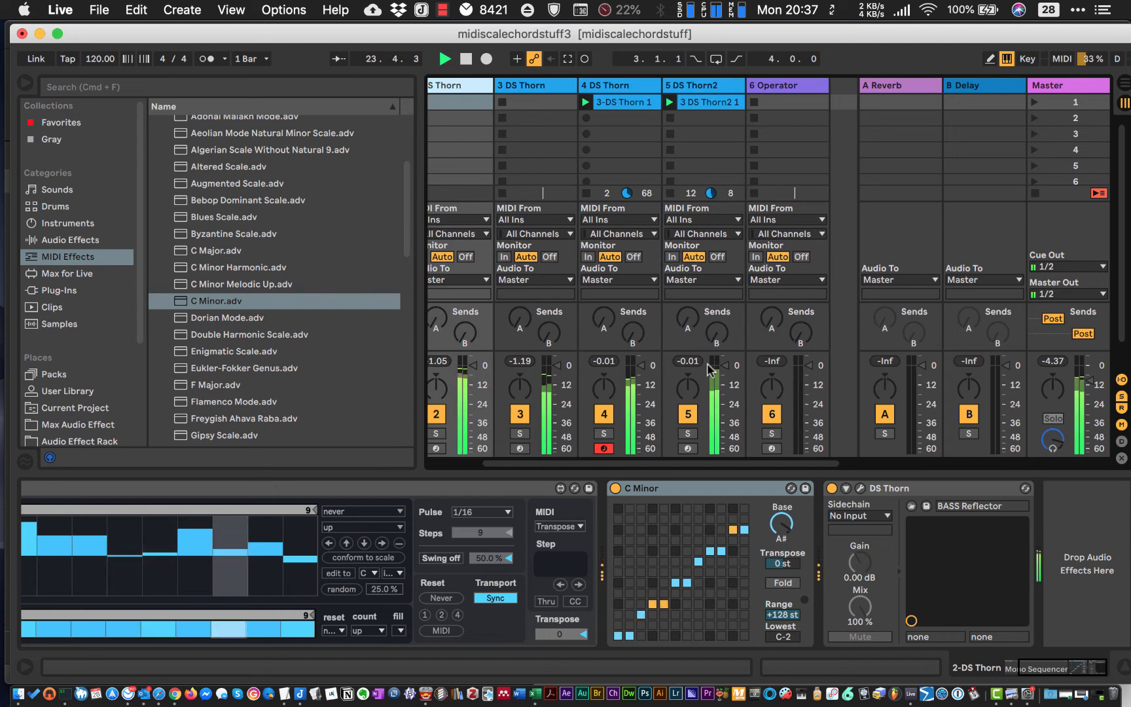
scroll(713, 371, "left", 3)
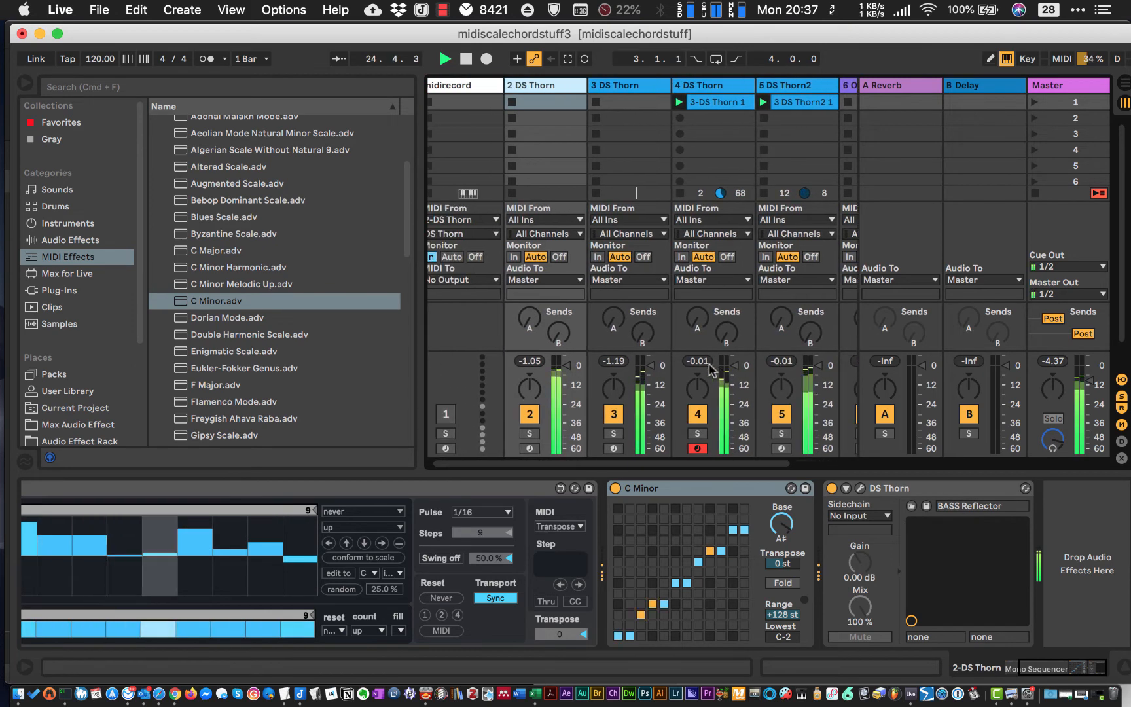
scroll(713, 370, "right", 2)
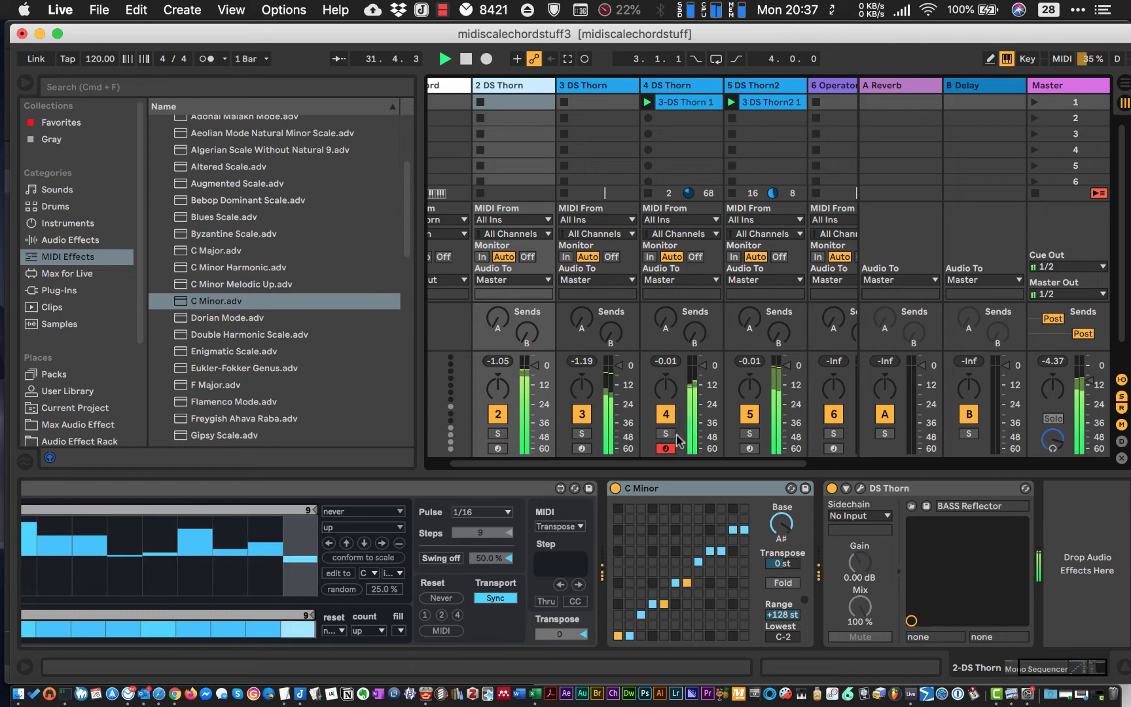
- Show the notes of the PAD Halo track's 3-DS Thorn 1 clip, then duplicate that track
left_click(679, 86)
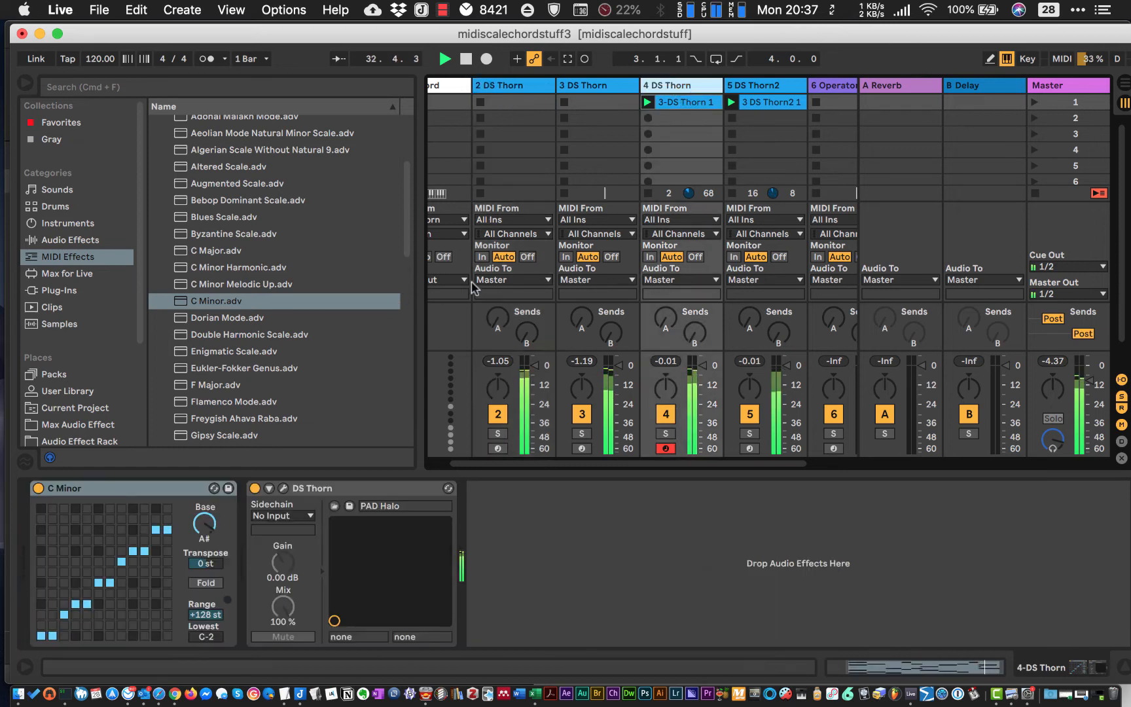
left_click(688, 109)
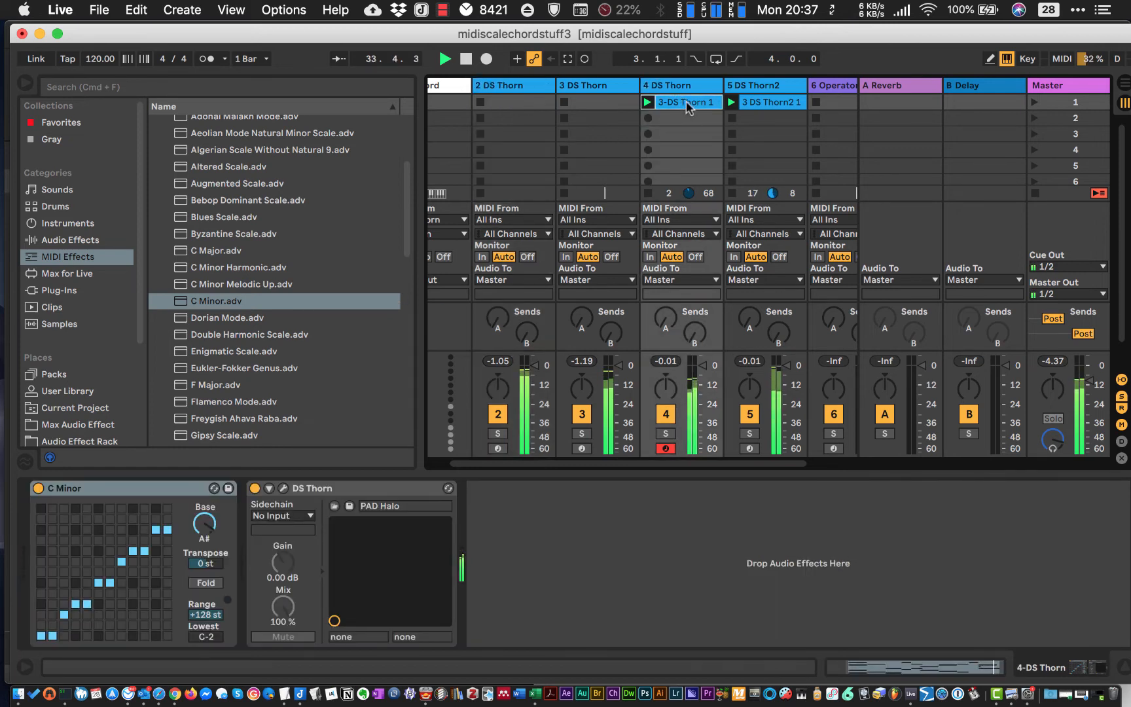
left_click(888, 667)
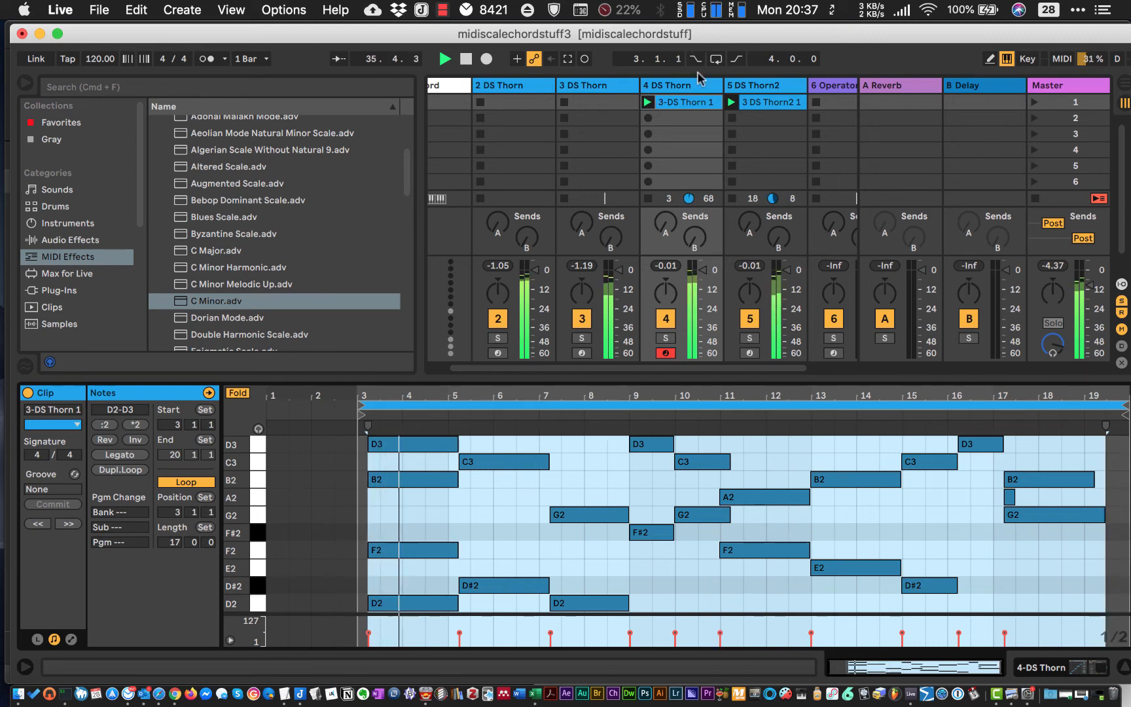
left_click(688, 89)
right_click(688, 90)
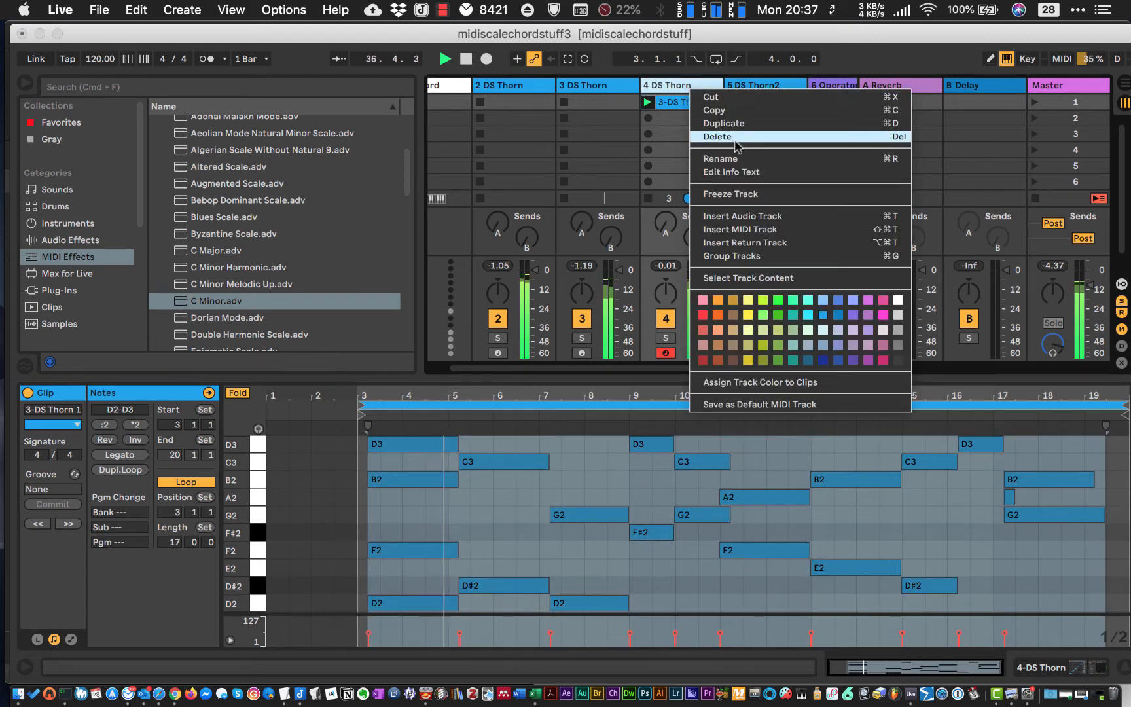
left_click(726, 125)
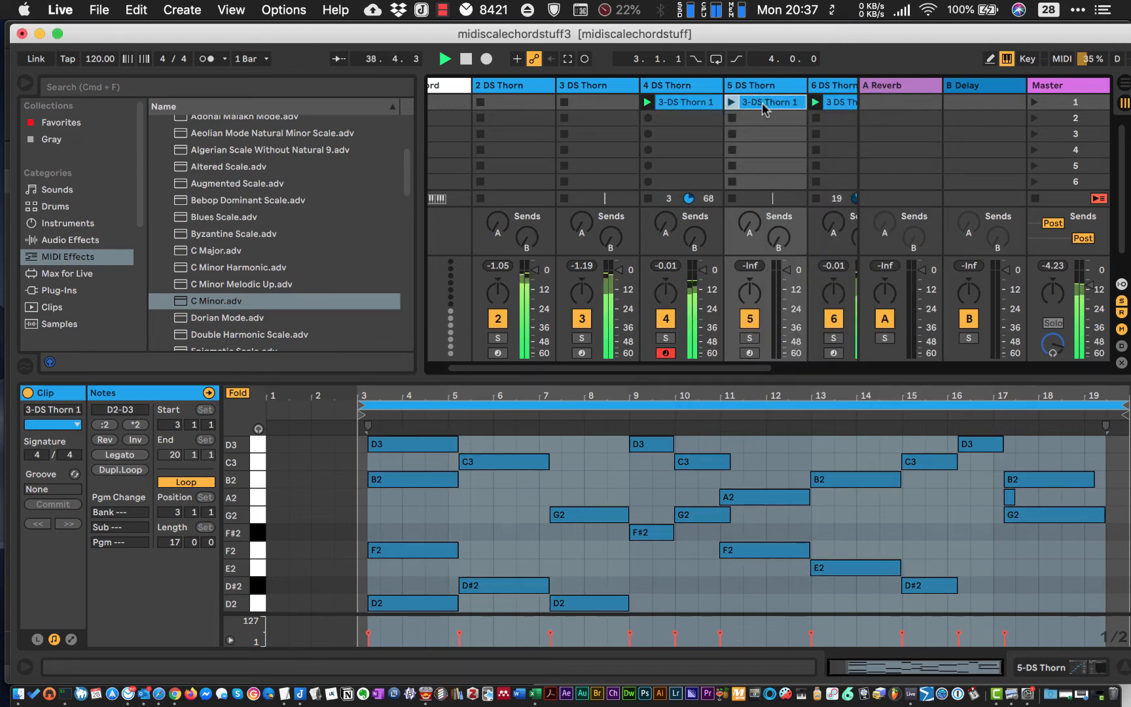
- Show the duplicated pad track's devices and launch its 3-DS Thorn 1 clip, ending with playback stopped
left_click(1046, 663)
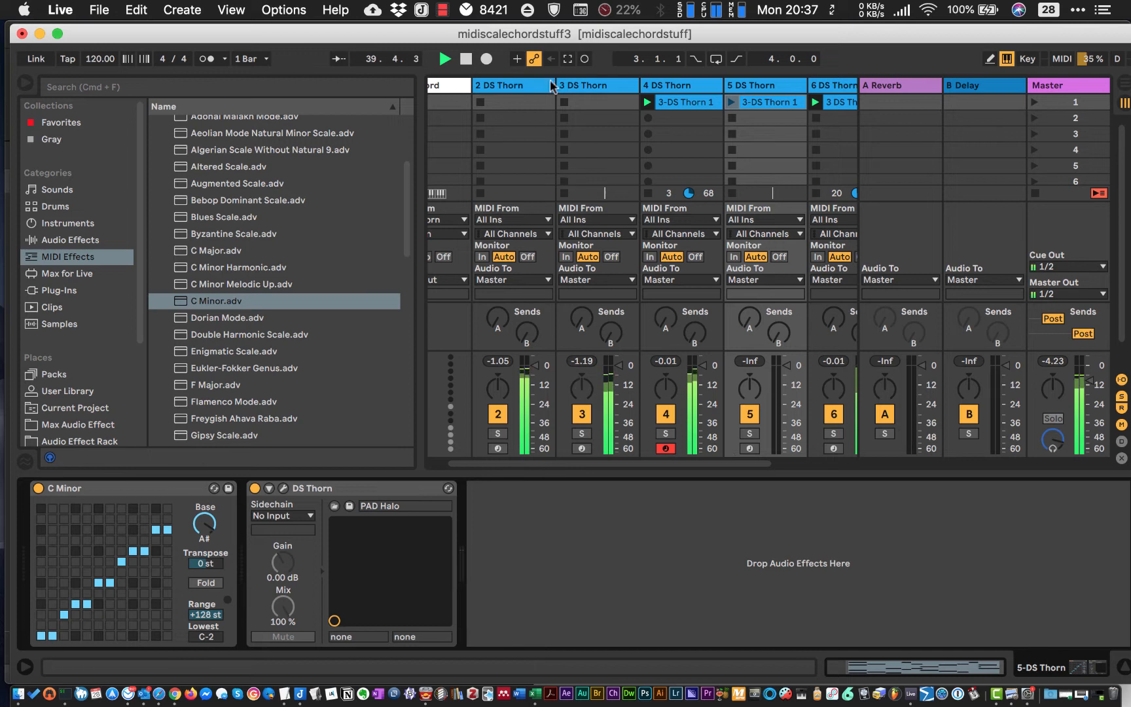
left_click(771, 104)
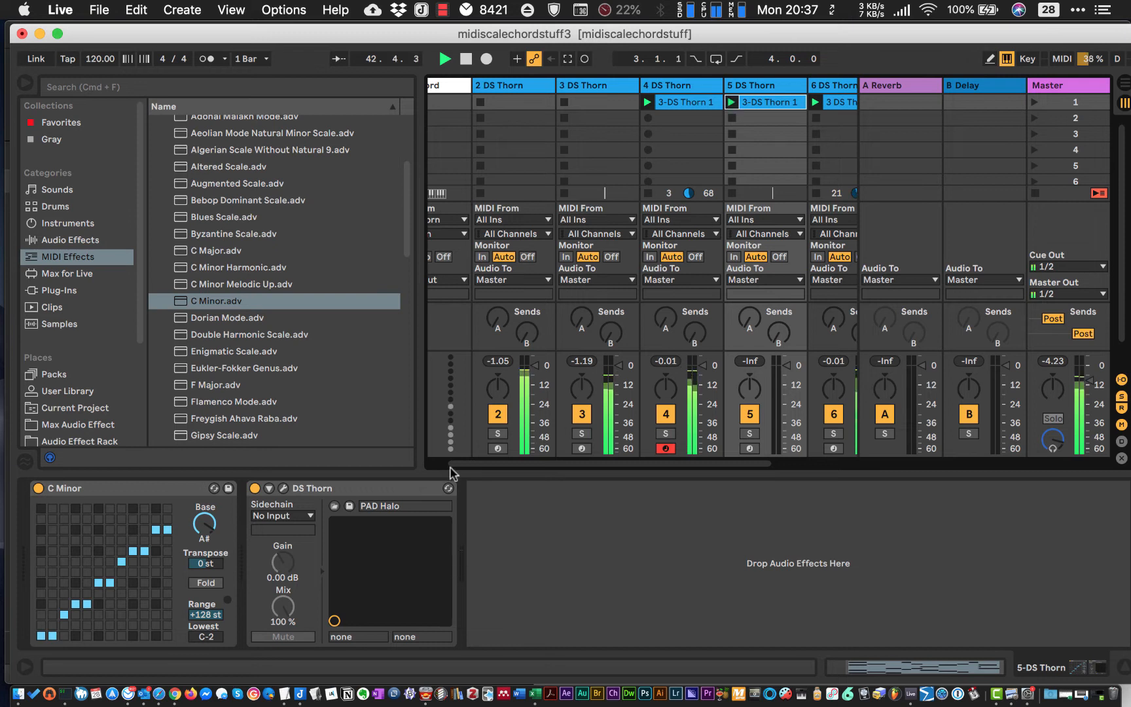
key("space")
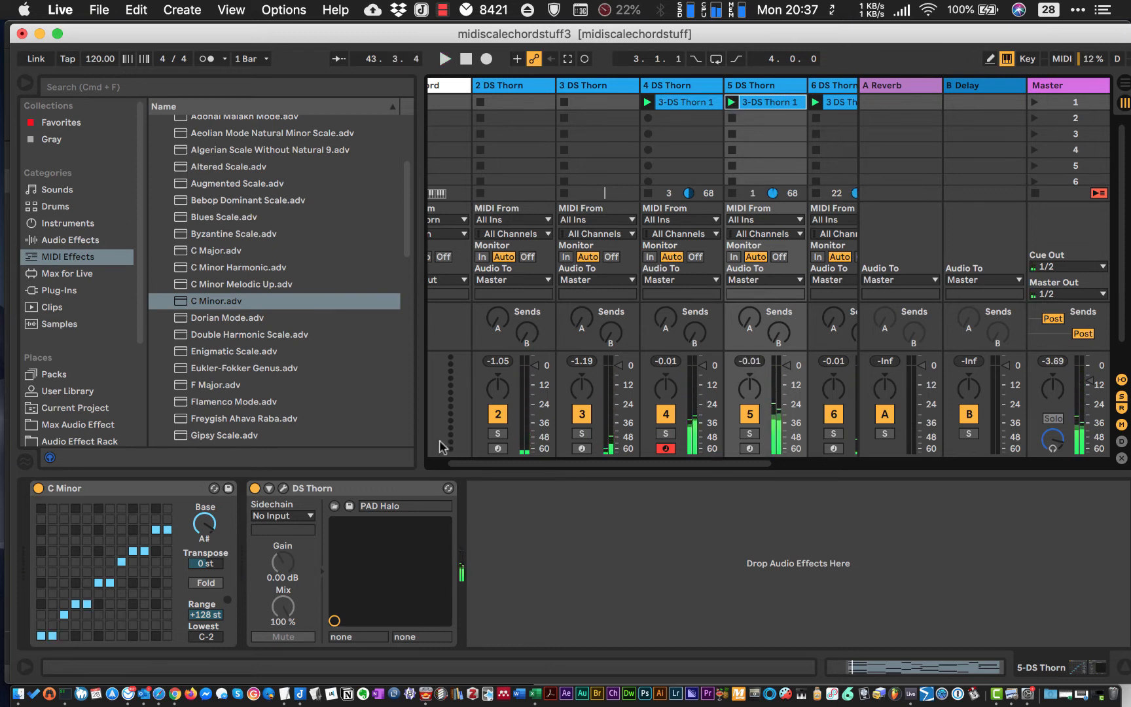
- Load the PLUCK Melancholy preset from the Lead category in the duplicated track's DS Thorn instrument and close the instrument window
left_click(283, 489)
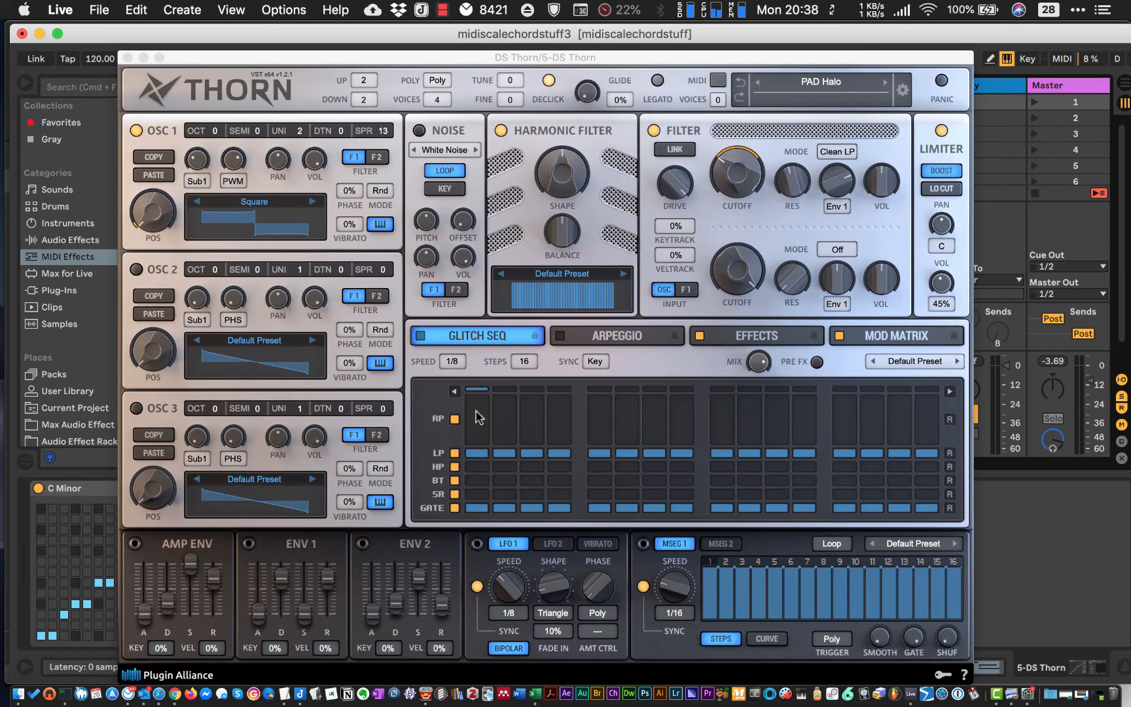
left_click(815, 82)
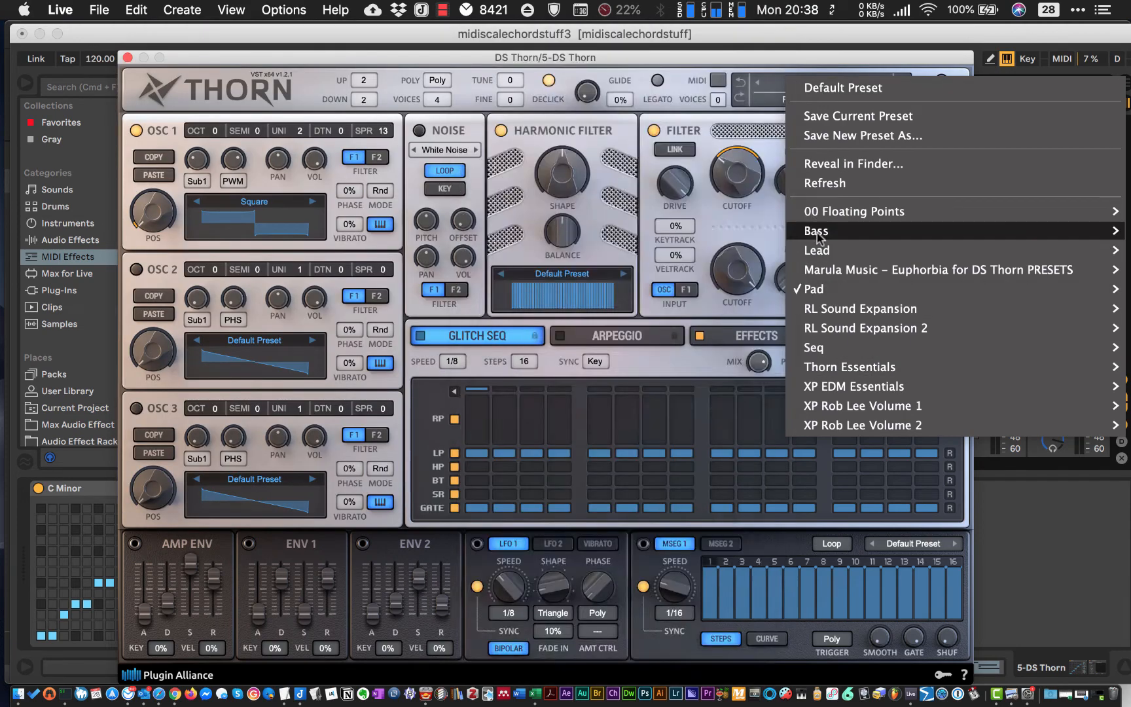
mouse_move(816, 234)
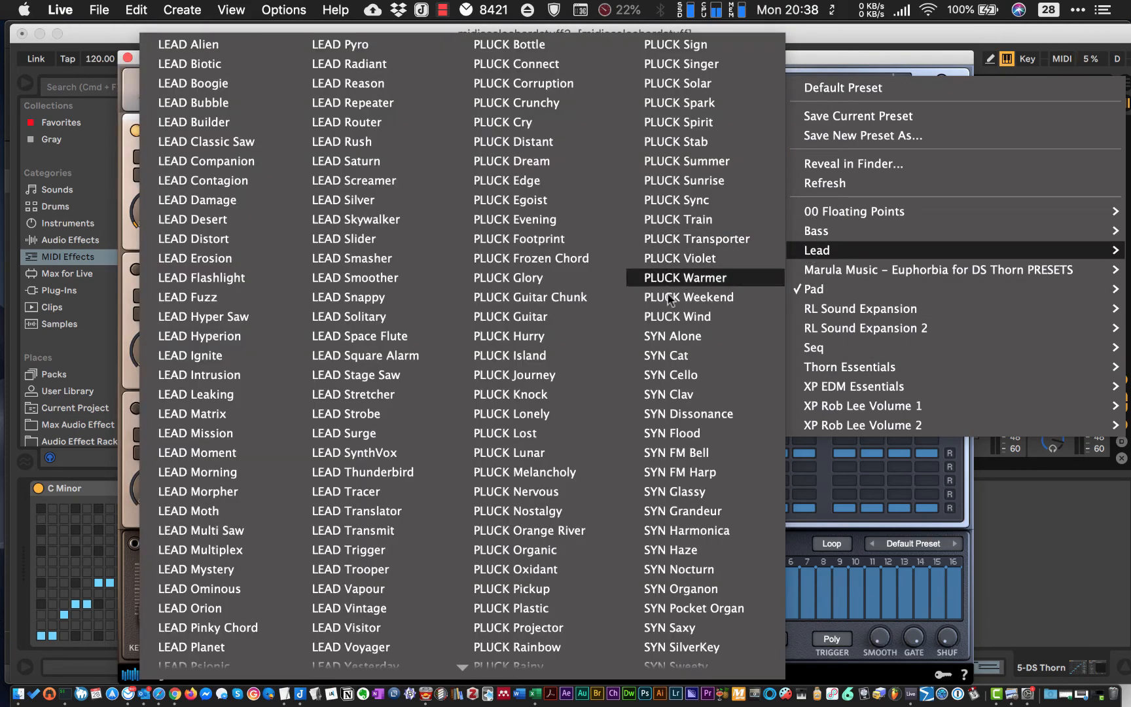
left_click(503, 474)
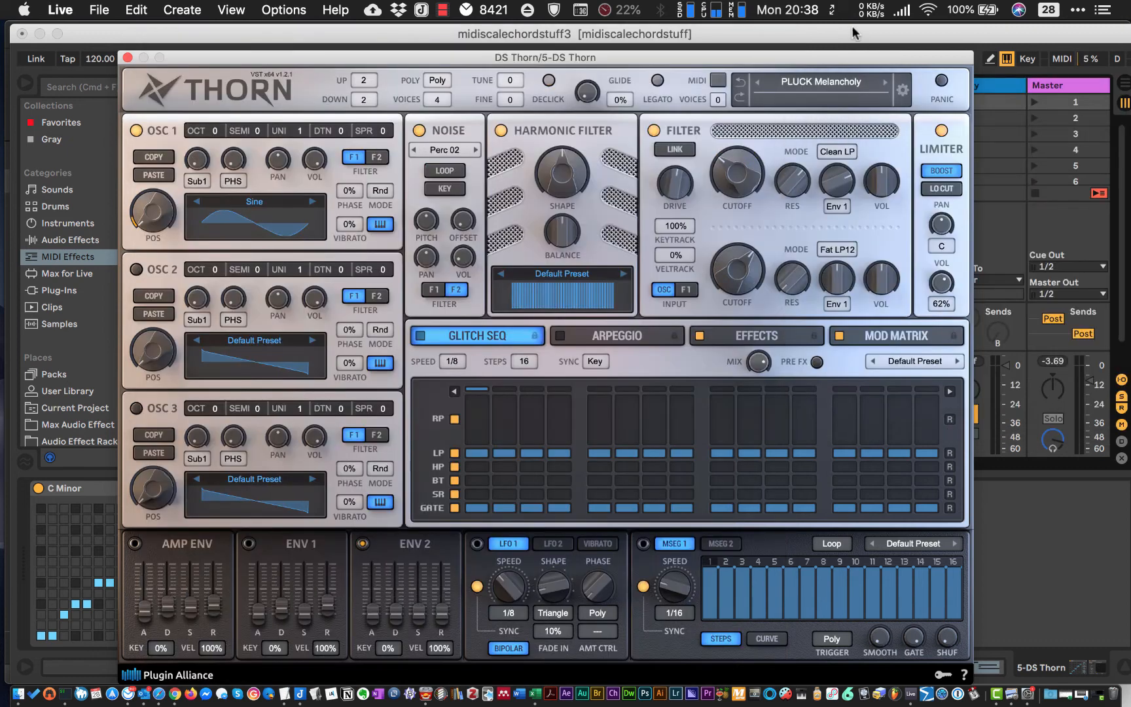
left_click(128, 58)
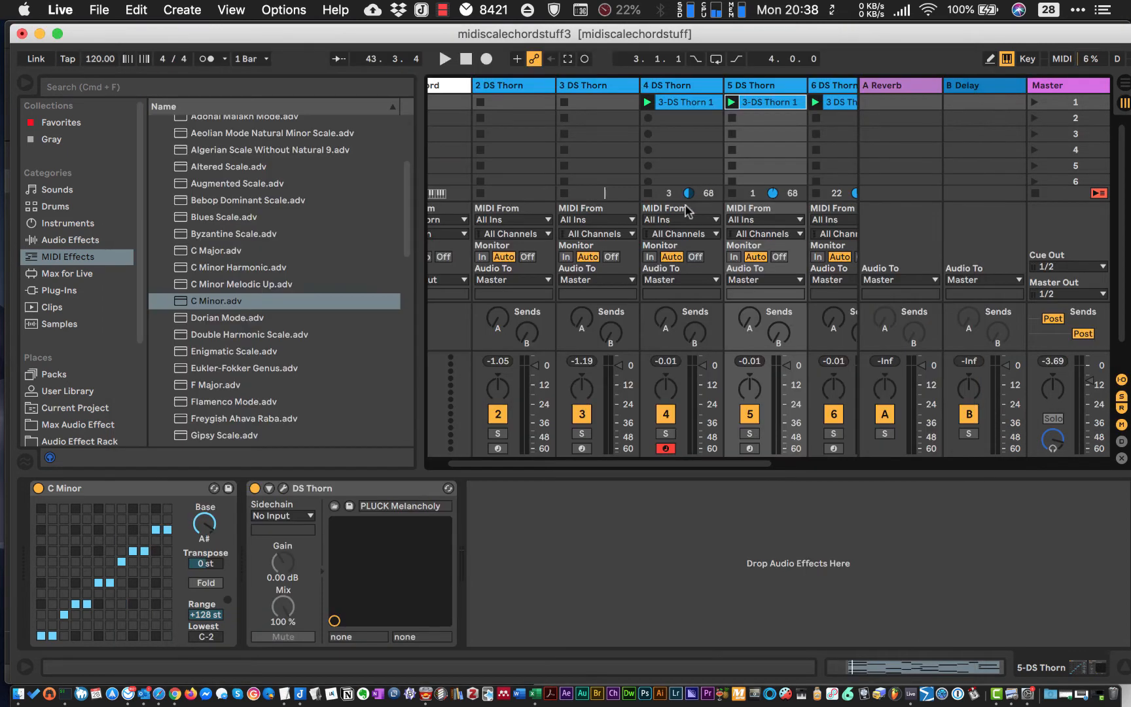
- Solo the PLUCK Melancholy track during playback and insert an Arpeggiator with a 1/12 rate between its C Minor and DS Thorn devices
left_click(748, 434)
key("space")
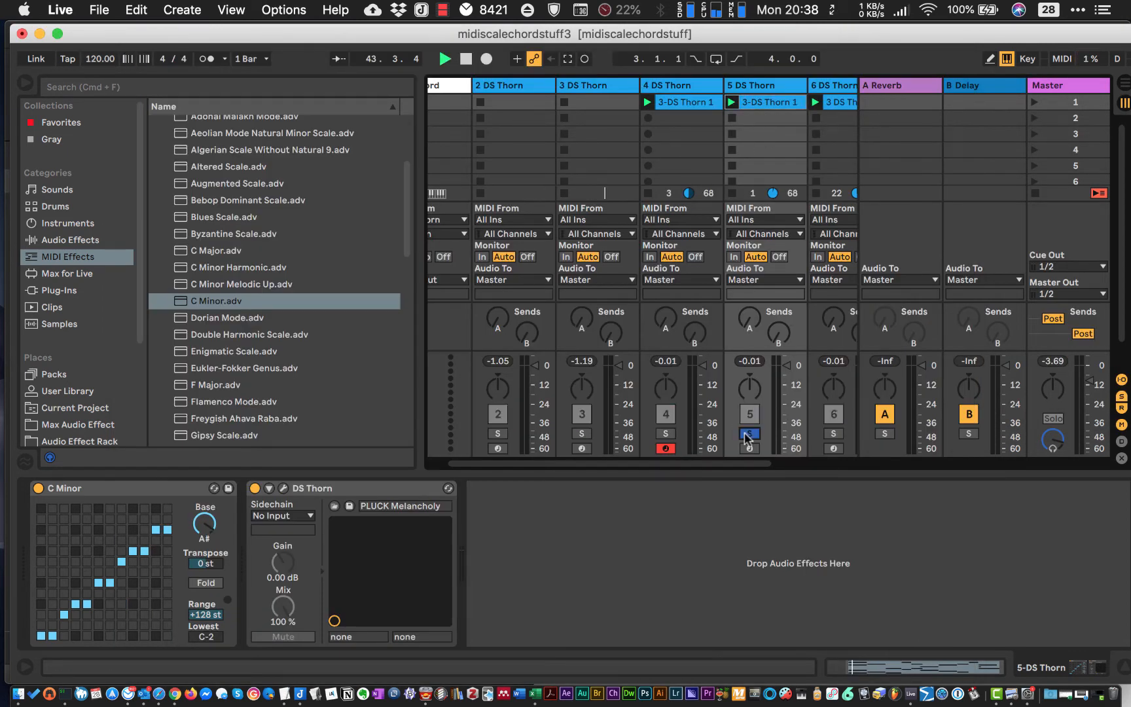
left_click(49, 256)
scroll(265, 269, "up", 4)
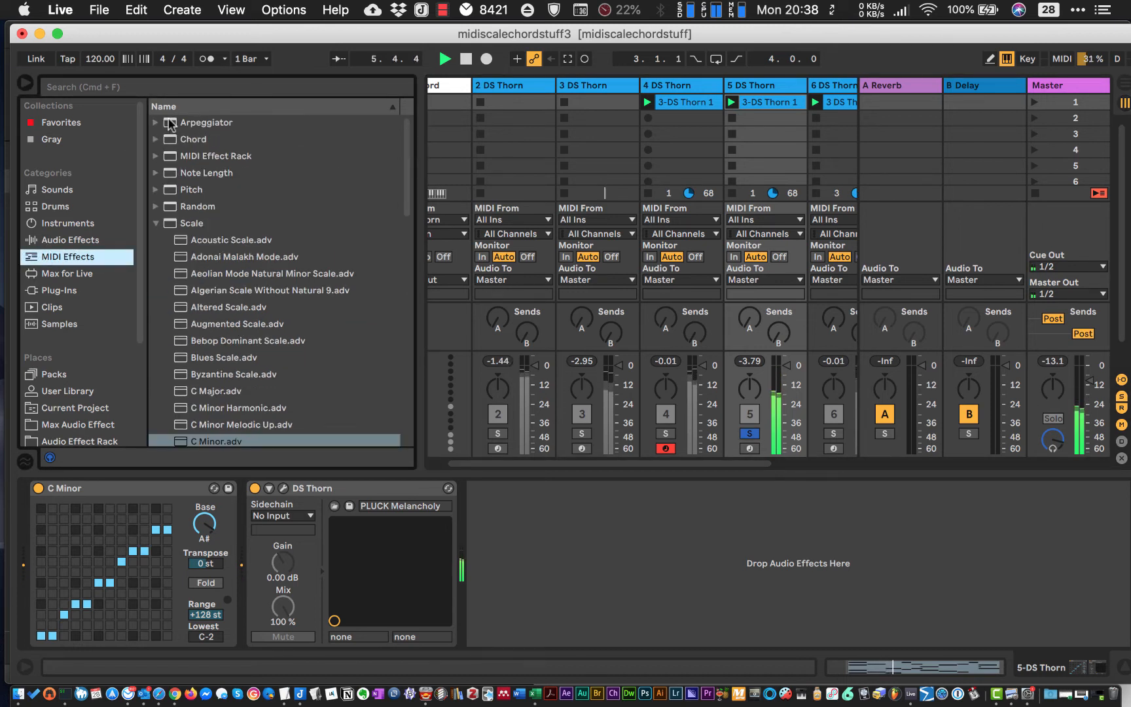
left_click_drag(170, 124, 313, 563)
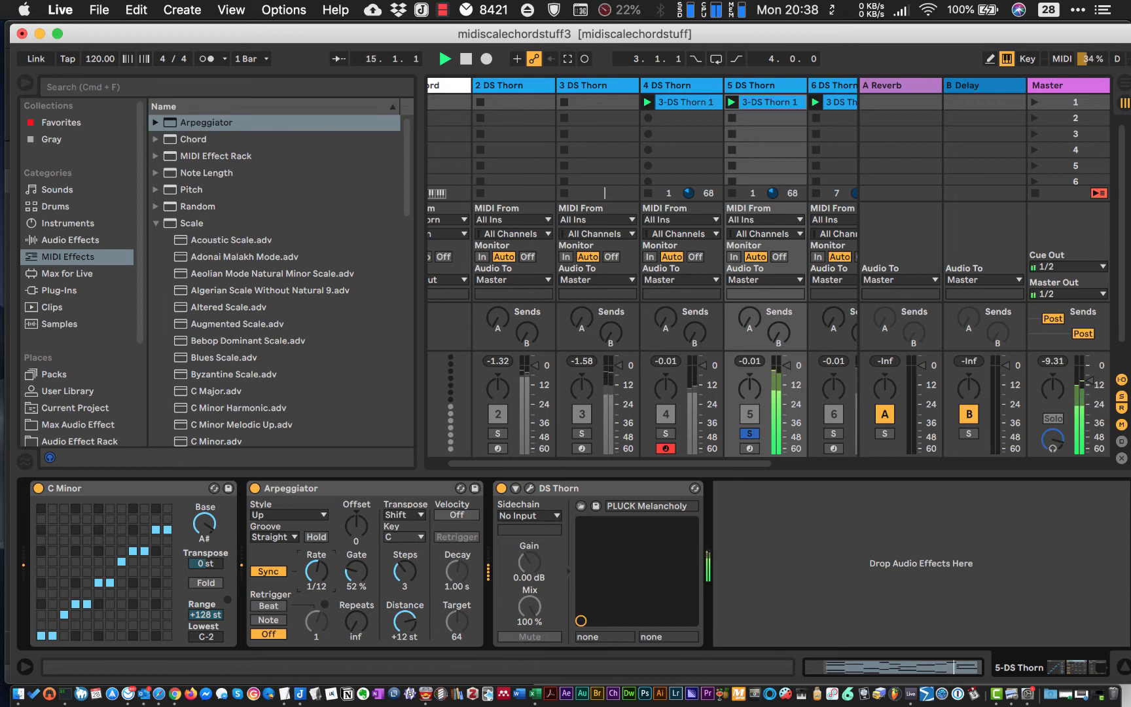
- Unsolo the PLUCK Melancholy track and lower its volume slightly, then stop playback
left_click(749, 434)
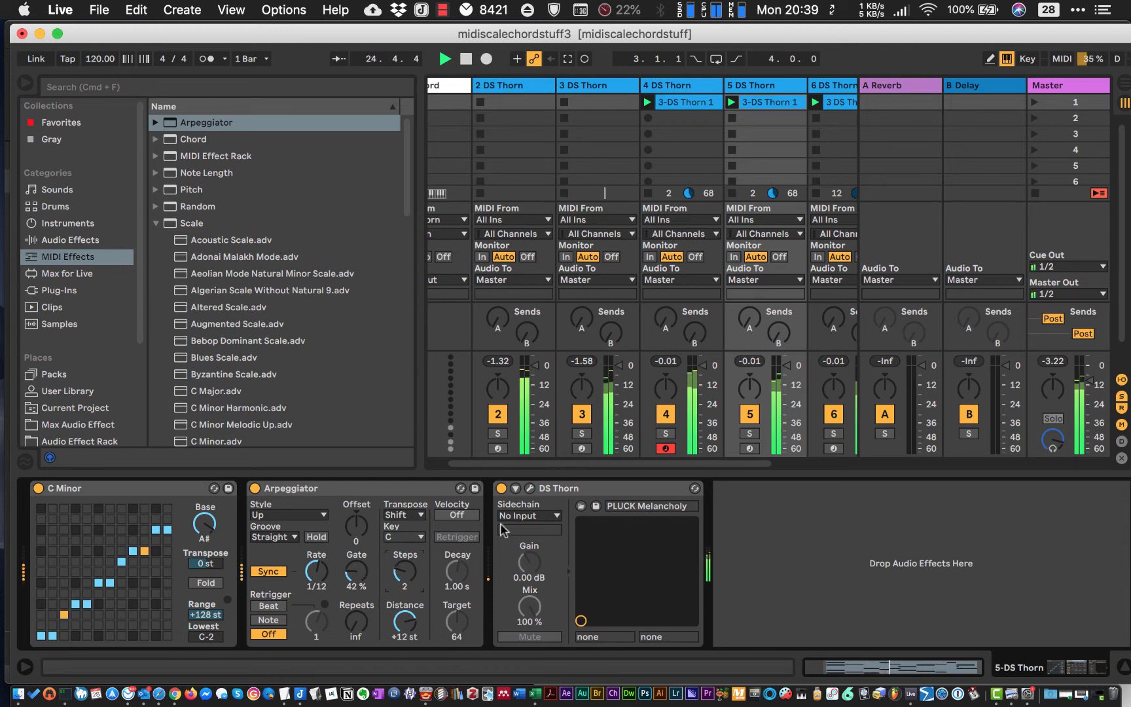
left_click_drag(787, 366, 788, 368)
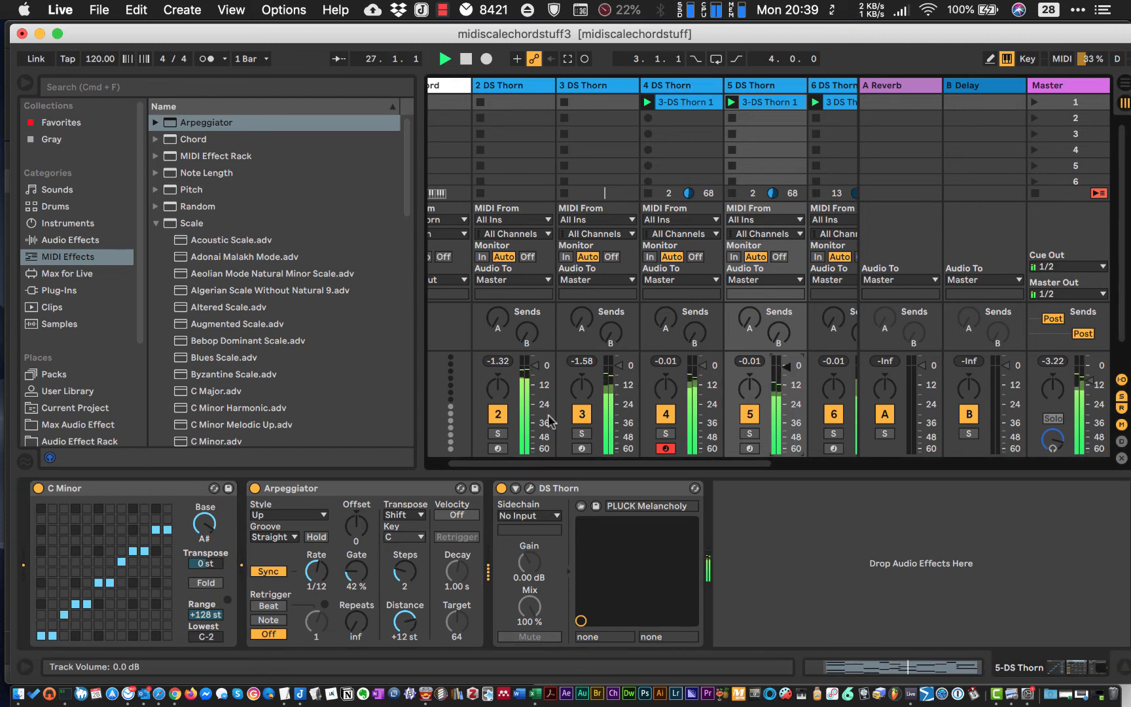
key("space")
- Open the Cyber Electronic Noiiz Electronic Beats folder under =ELECTRONICA+CHILL= and =BREAKS= in =NEWSAMPLES=, and preview 80_PositiveBeat_01_707.wav
scroll(84, 413, "down", 4)
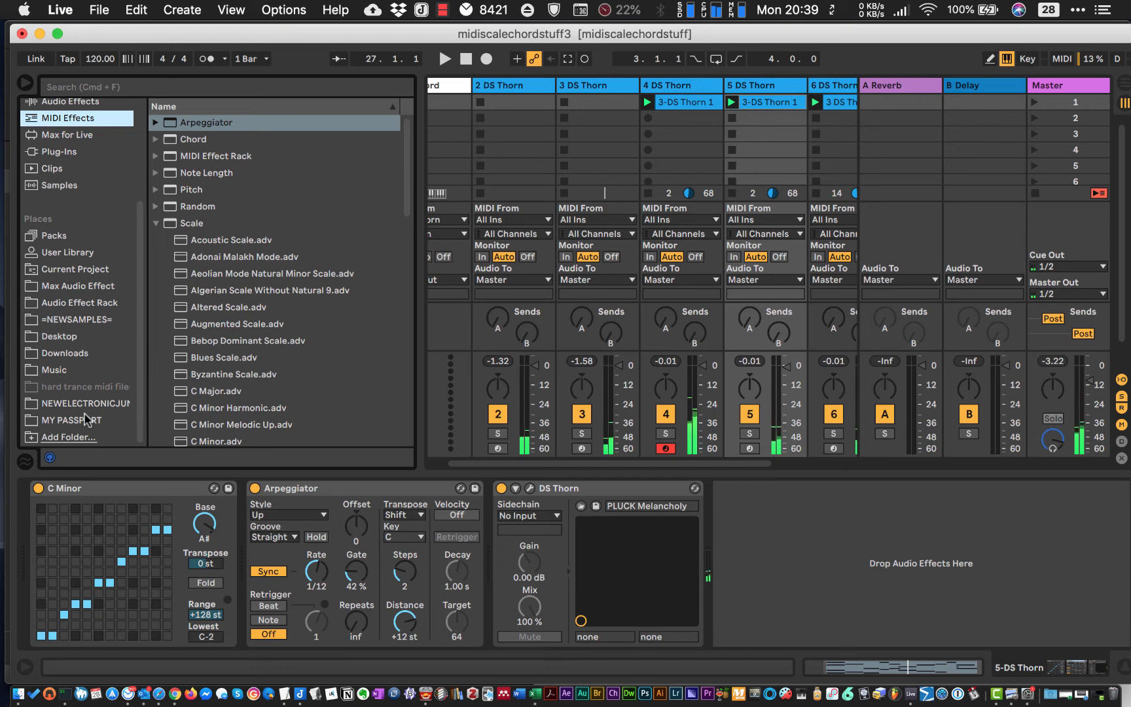
left_click(74, 319)
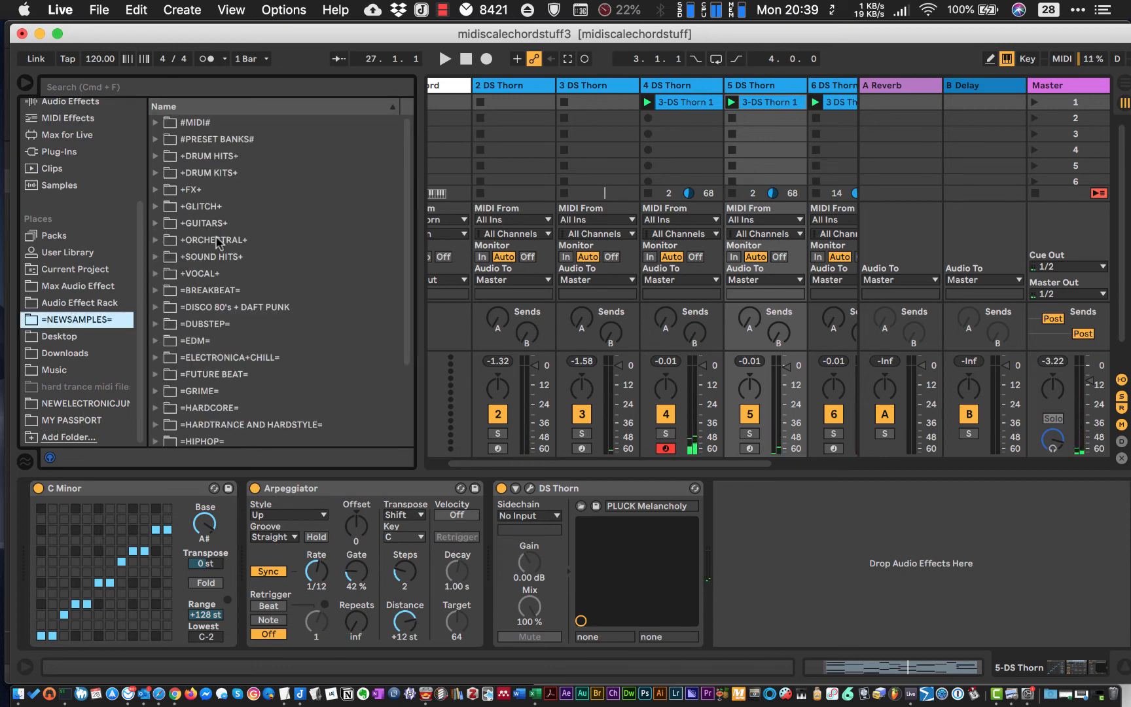
scroll(218, 244, "down", 5)
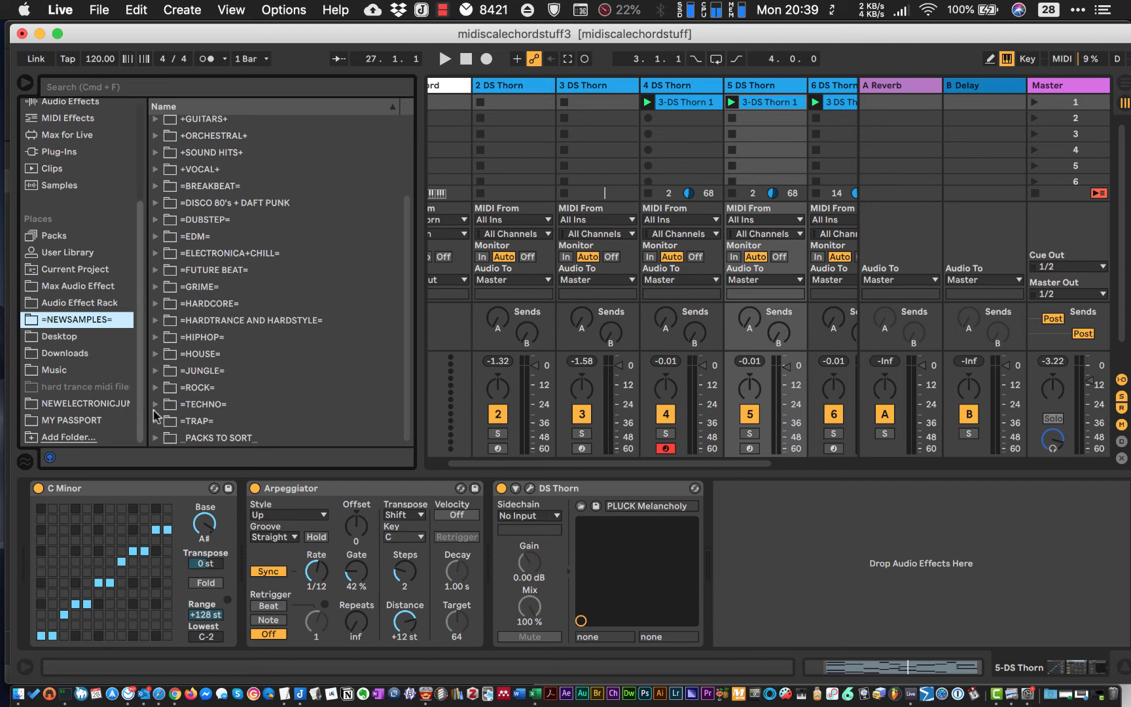
left_click(155, 253)
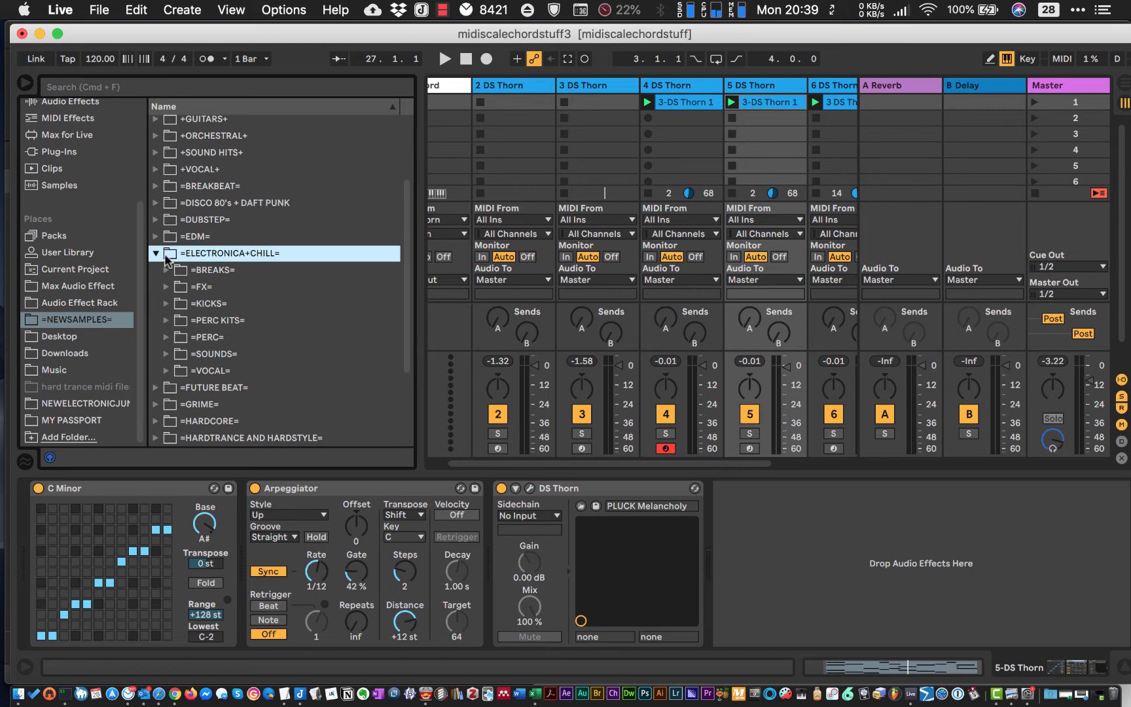
left_click(166, 270)
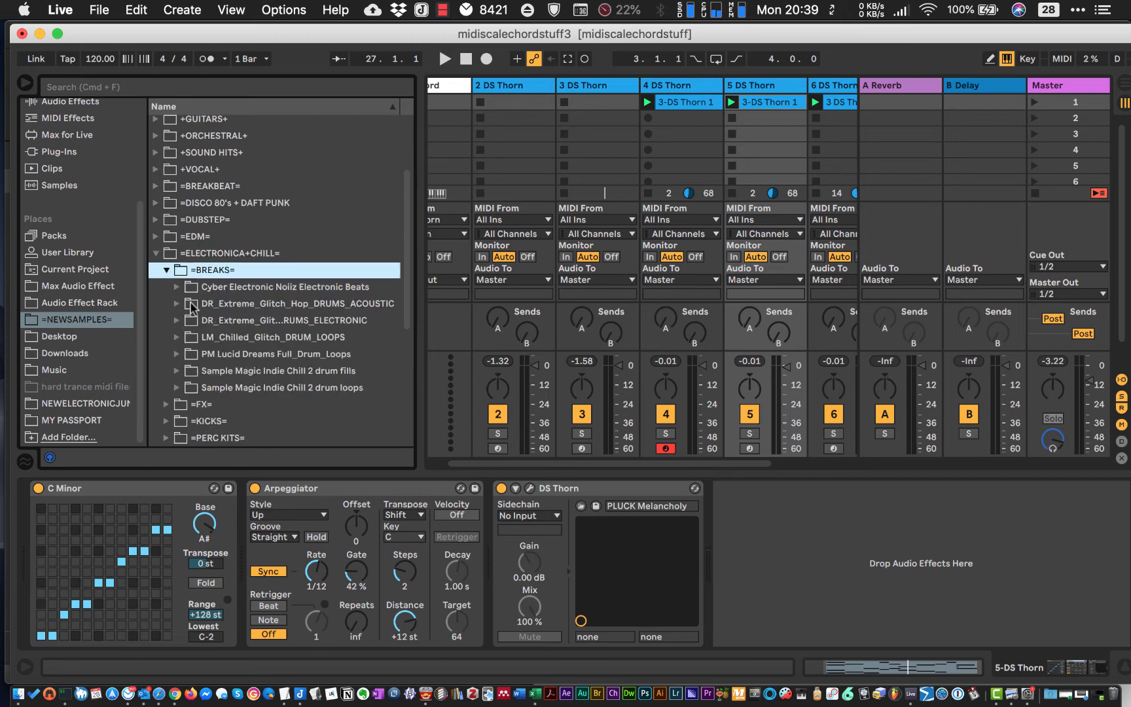
left_click(177, 288)
left_click(214, 305)
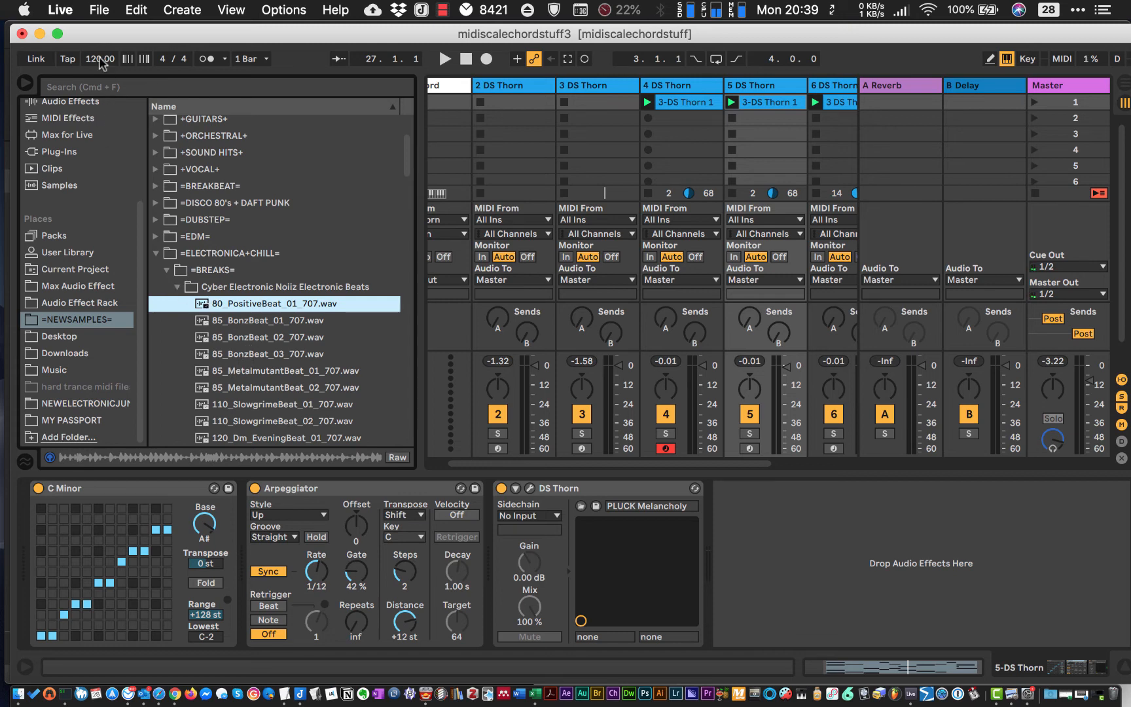
- Preview the 120_VanyaBeat_01_707.wav drum loop and start playback of the set
scroll(240, 341, "down", 5)
left_click(234, 272)
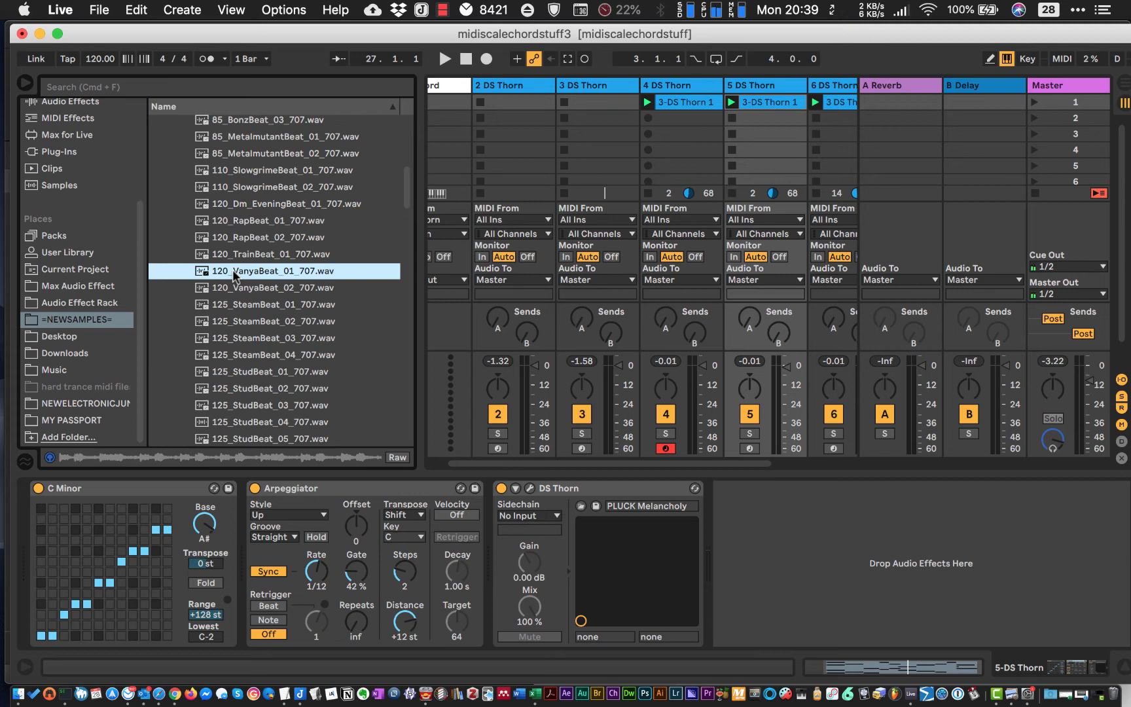
key("space")
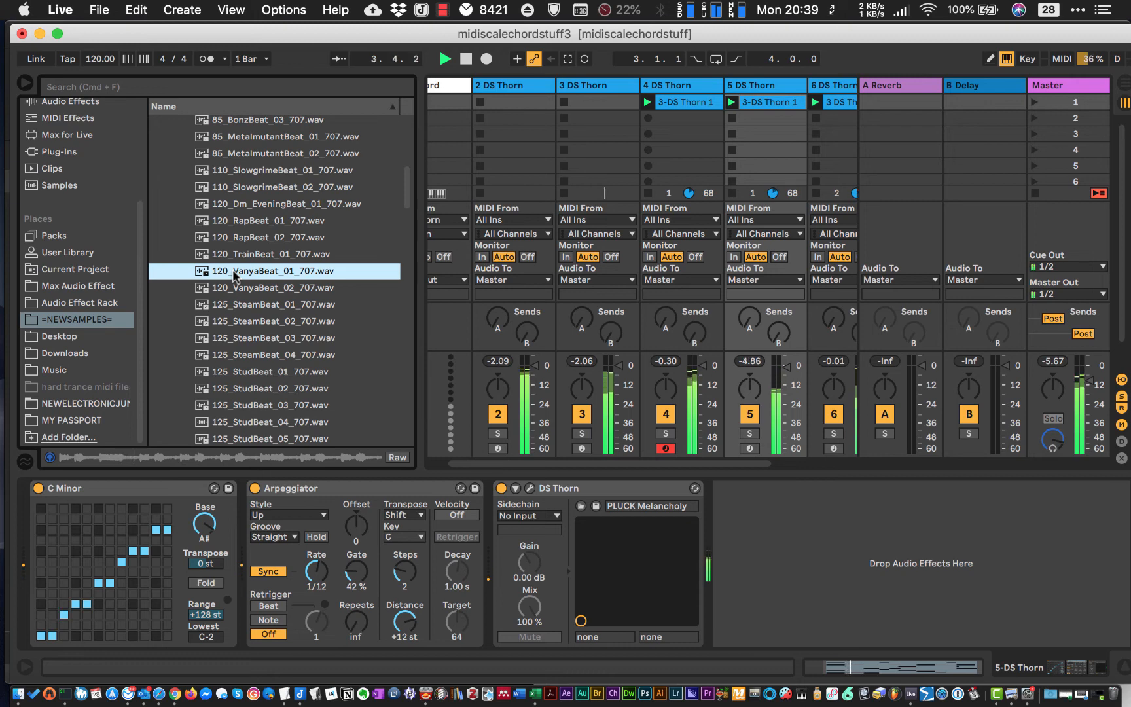
- Add 120_VanyaBeat_01_707.wav to the first scene on a new audio track after Operator and launch the clip
scroll(686, 155, "right", 5)
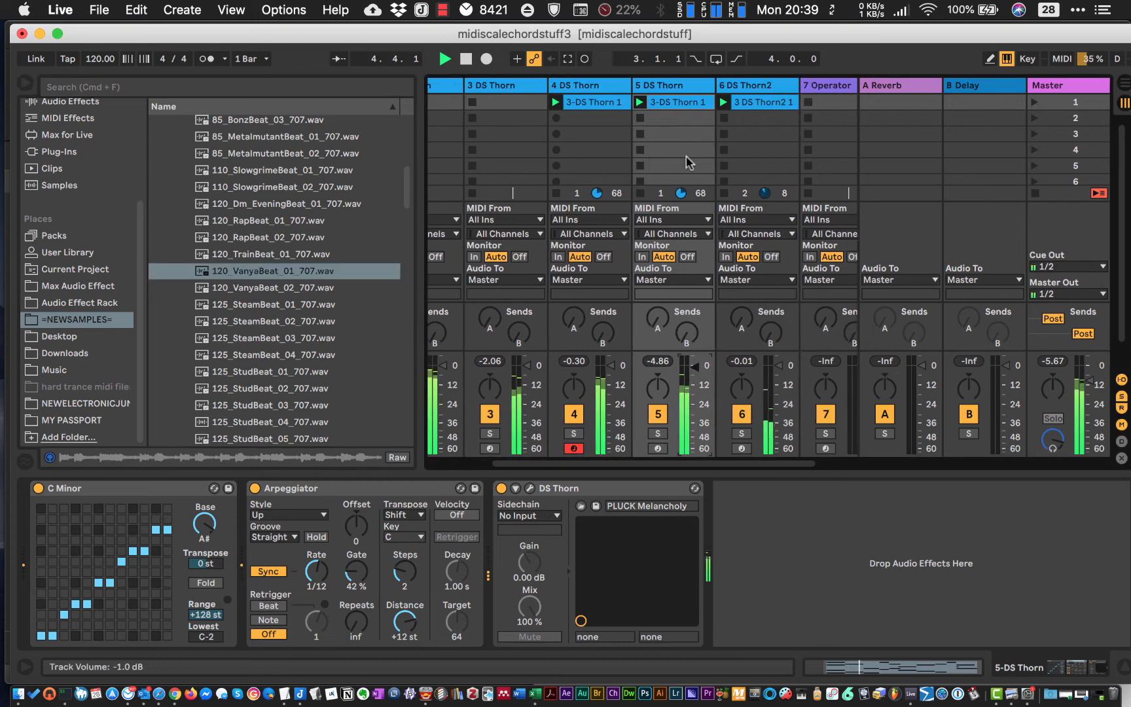
left_click_drag(260, 273, 820, 103)
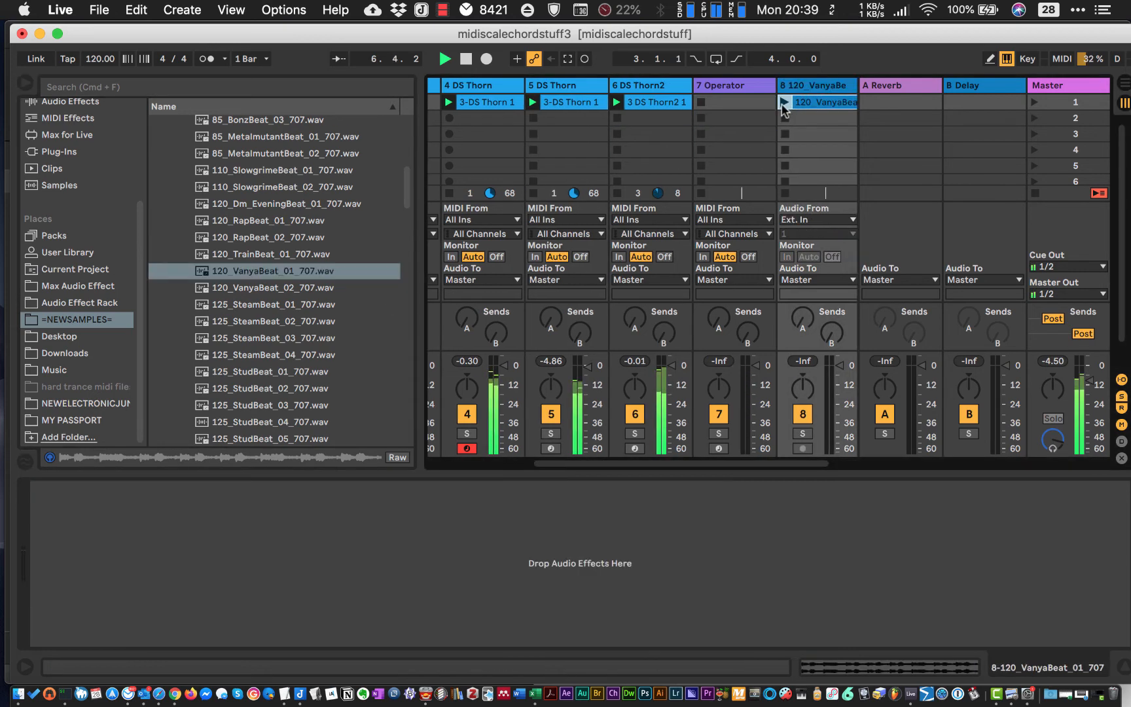
left_click(783, 102)
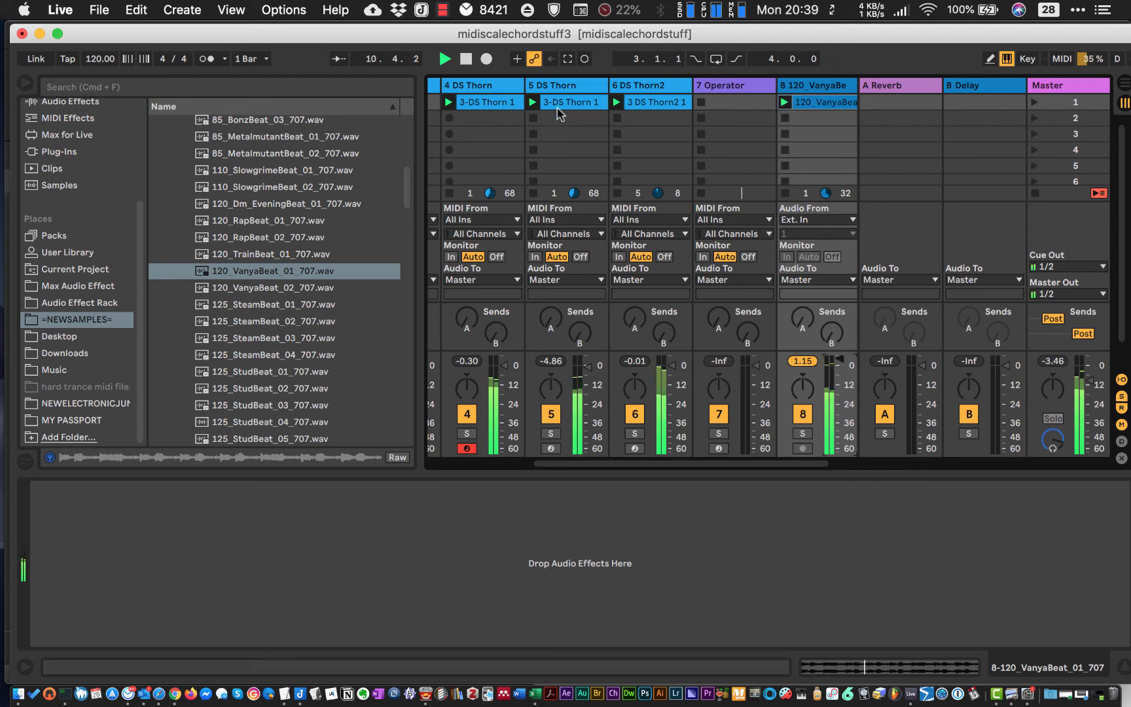
scroll(645, 157, "left", 5)
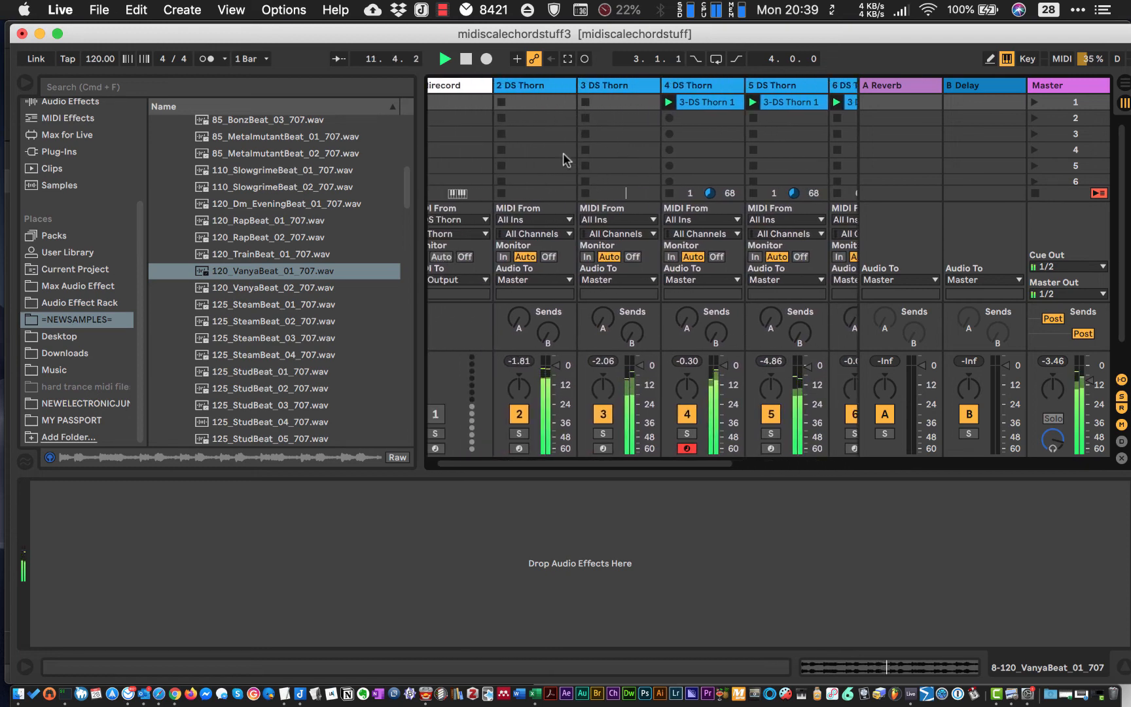
- Try adjusting the first filter's cutoff in the PLUCK Guitar DS Thorn on track 3, and close the plug-in window
left_click(586, 101)
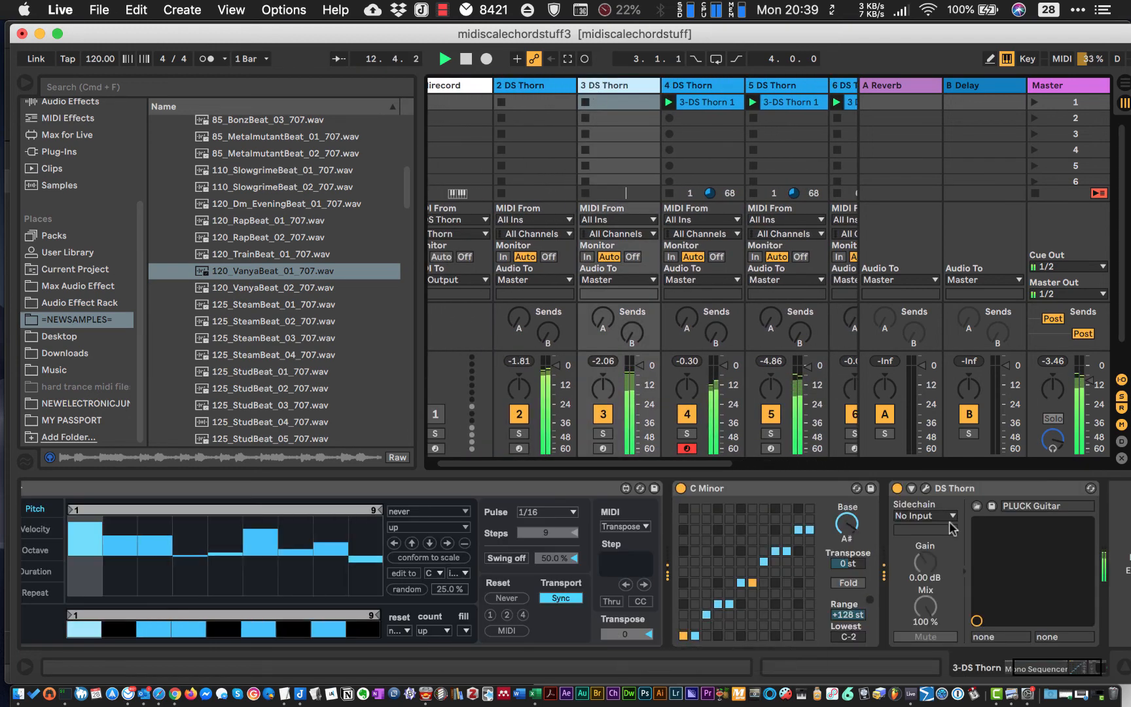
left_click(913, 491)
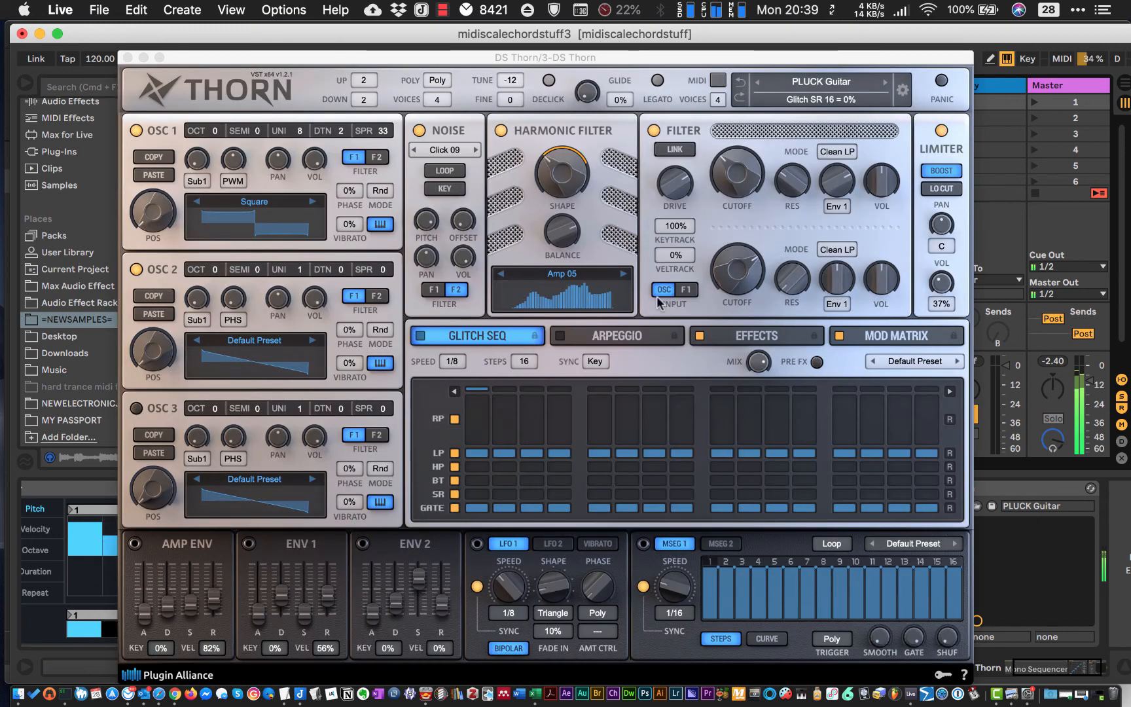
left_click_drag(734, 165, 745, 201)
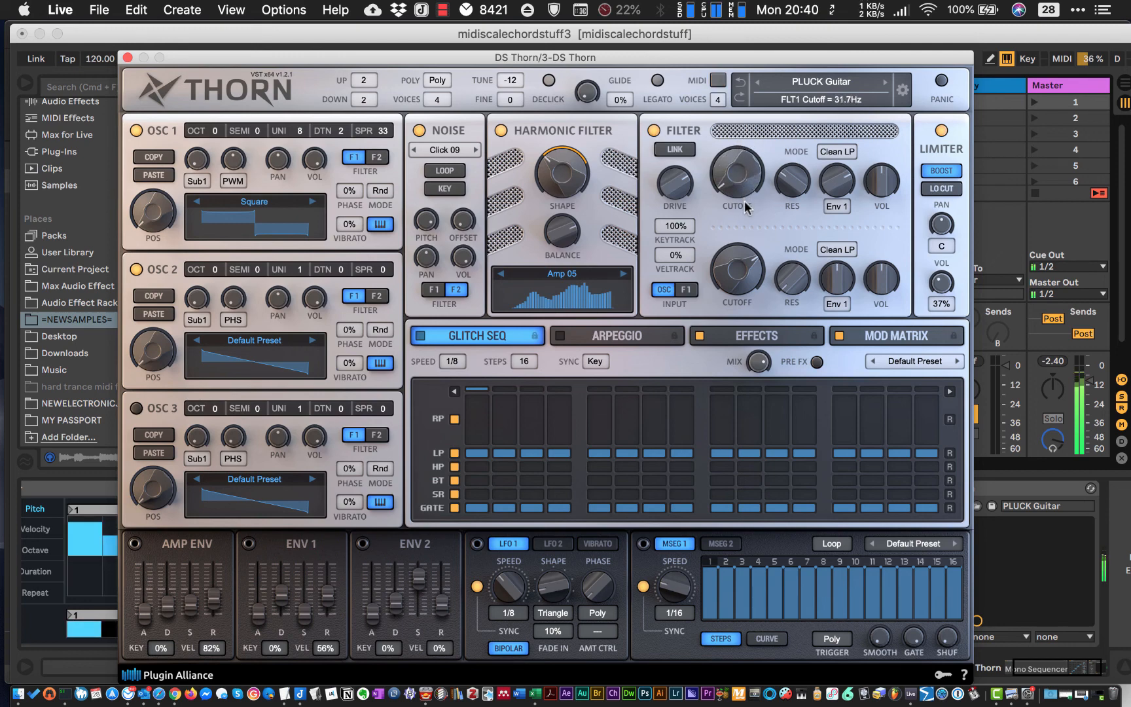
left_click(127, 56)
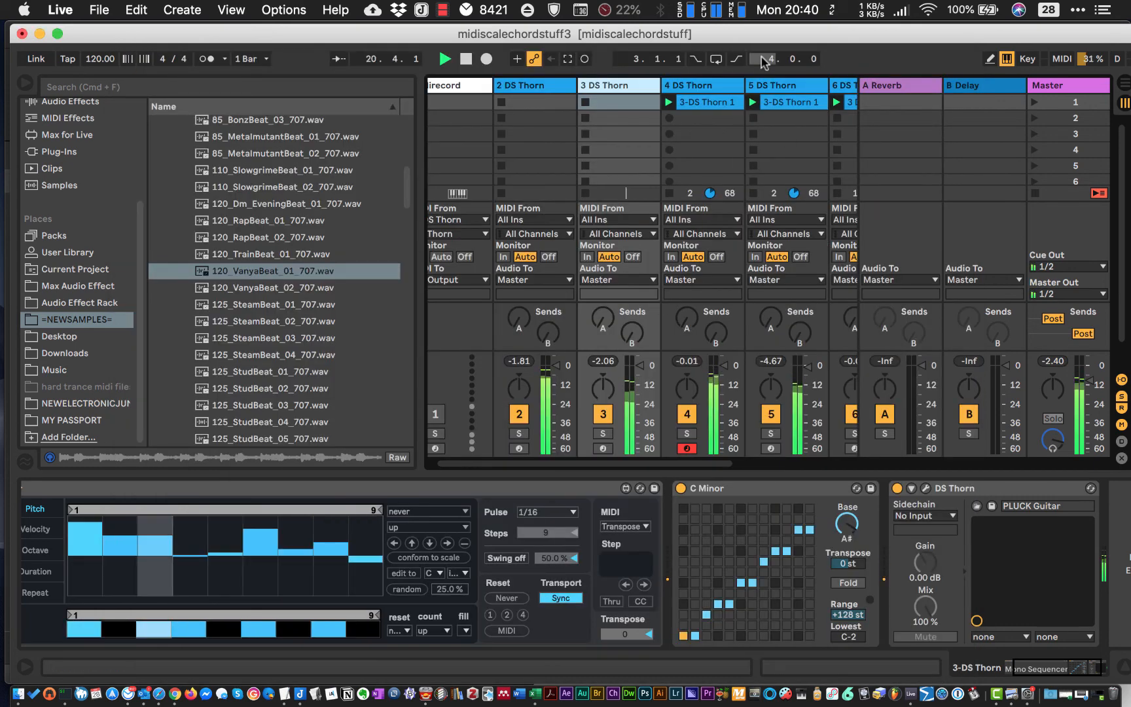
- Mute and unmute the PLUCK Melancholy track 5 to compare the mix with and without it
left_click(776, 86)
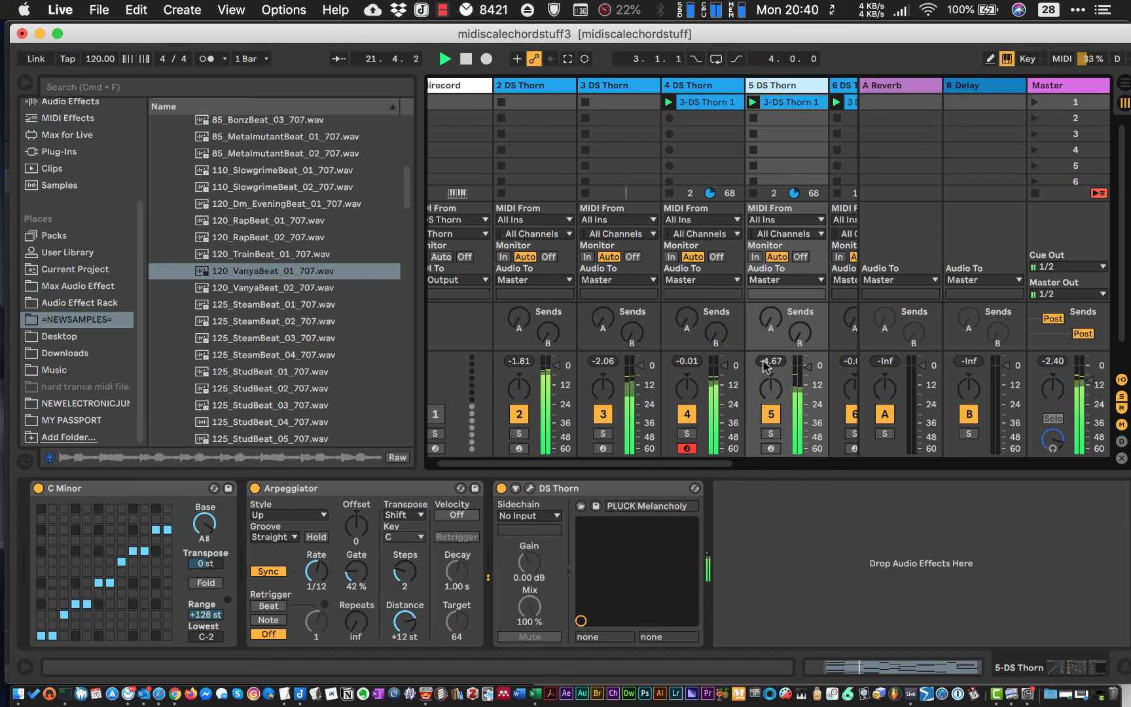
scroll(765, 366, "right", 5)
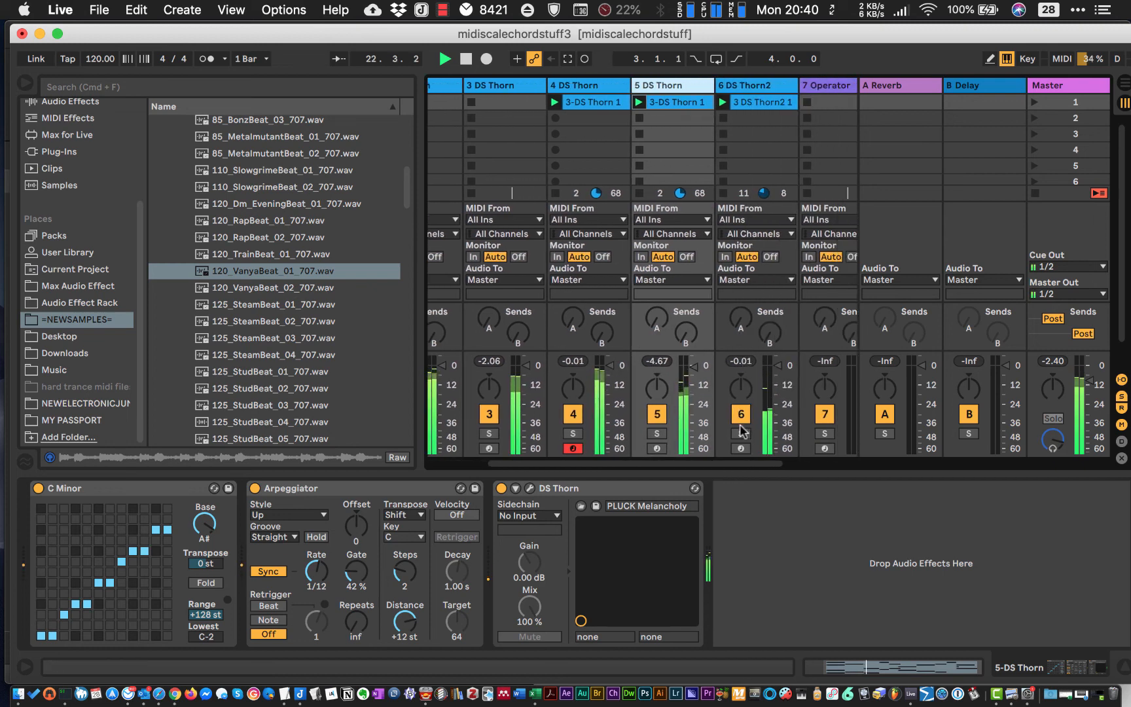
left_click(657, 416)
left_click(658, 415)
left_click(675, 85)
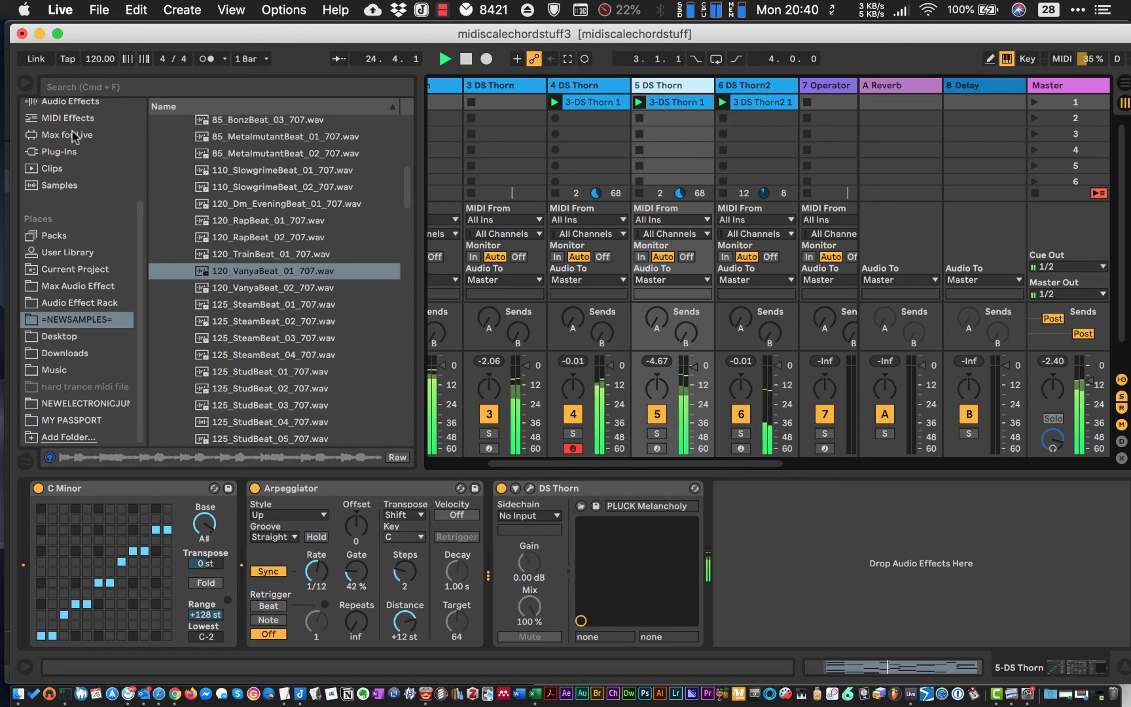
- Add an Overdrive audio effect after DS Thorn on track 5, with Drive at 100% and Tone at 93%
scroll(74, 137, "up", 4)
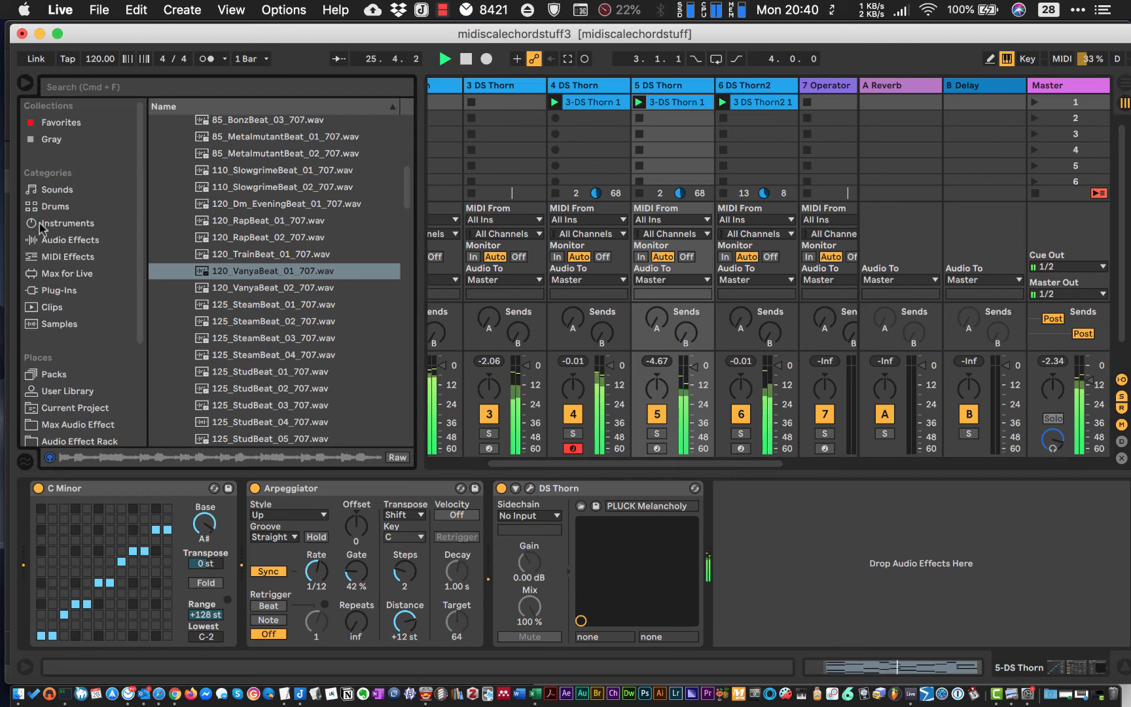
left_click(68, 242)
scroll(192, 393, "down", 10)
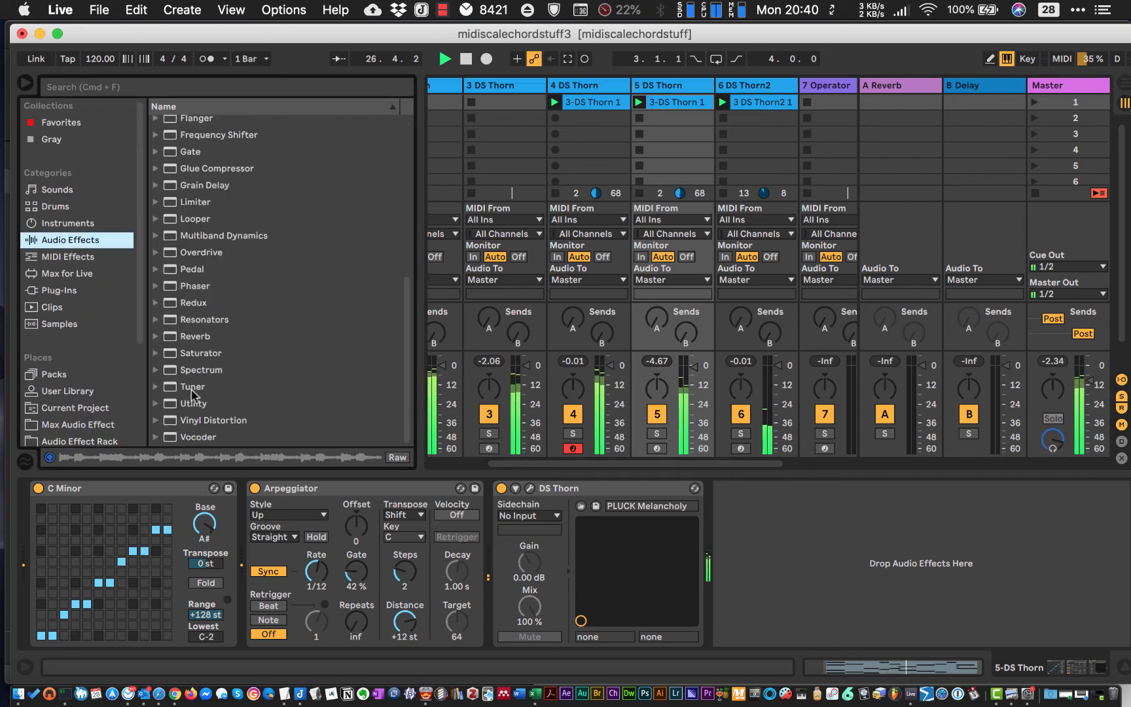
left_click_drag(186, 252, 780, 576)
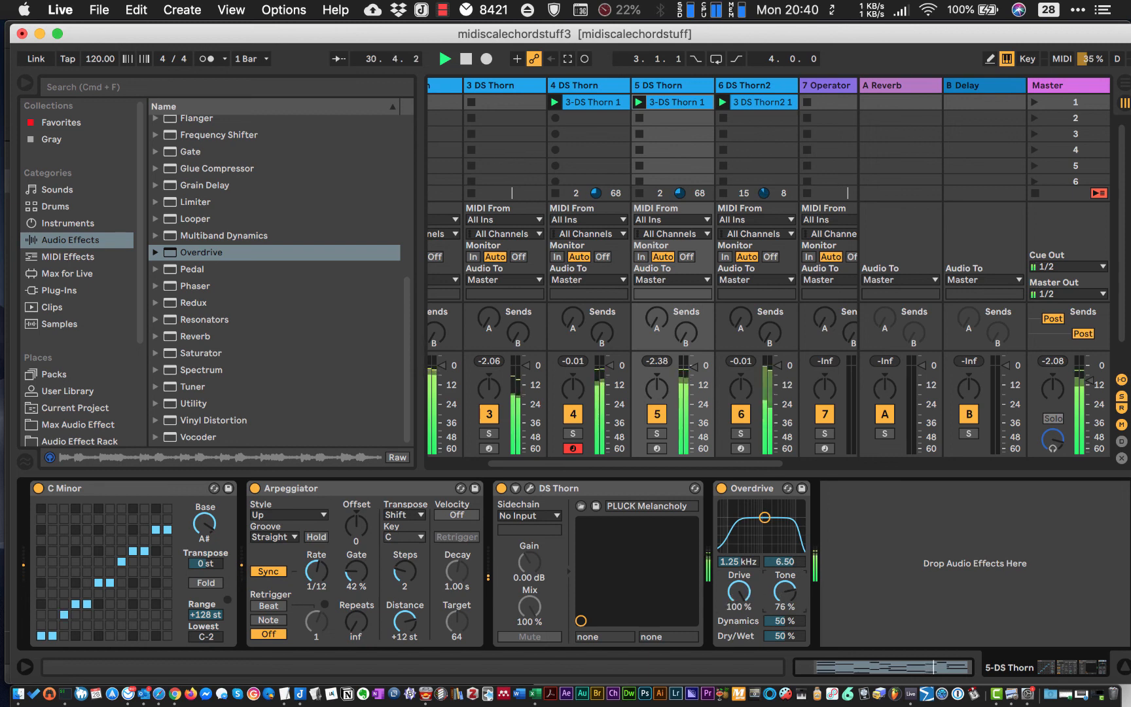
- Add an Auto Filter after Overdrive on track 5 and set its low-pass filter frequency to 8.19 kHz
scroll(221, 244, "up", 10)
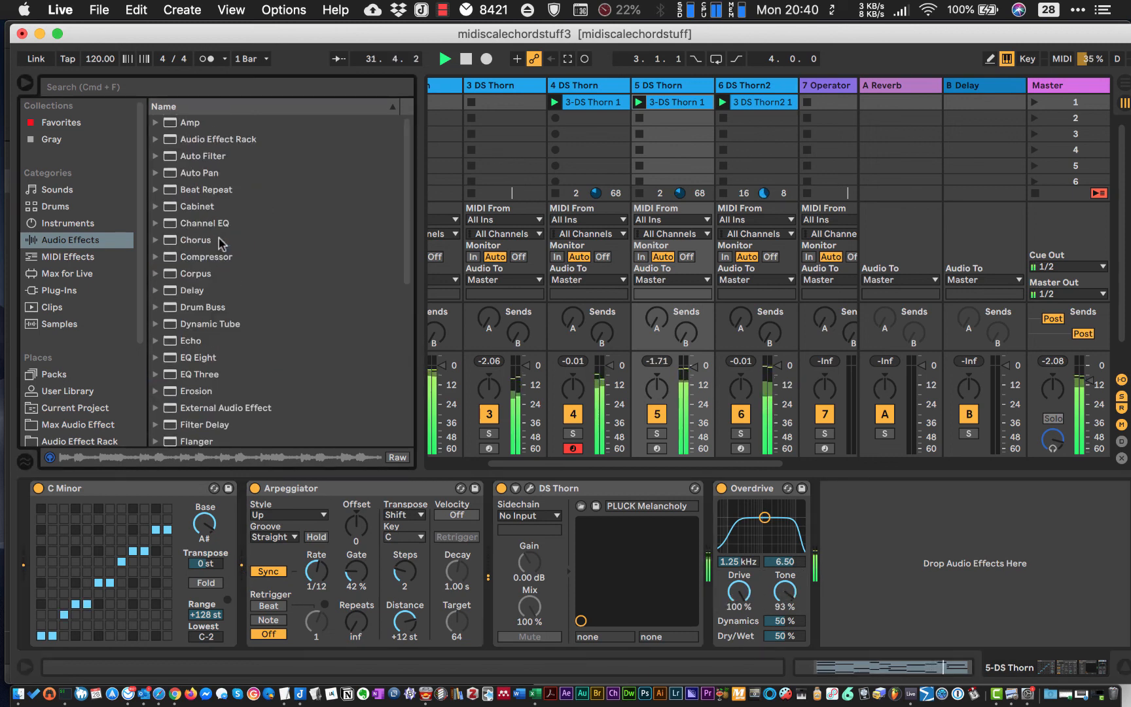
left_click_drag(176, 159, 904, 497)
mouse_move(985, 585)
left_mouse_down()
mouse_move(956, 568)
mouse_move(903, 576)
mouse_move(942, 571)
mouse_move(969, 588)
left_mouse_up()
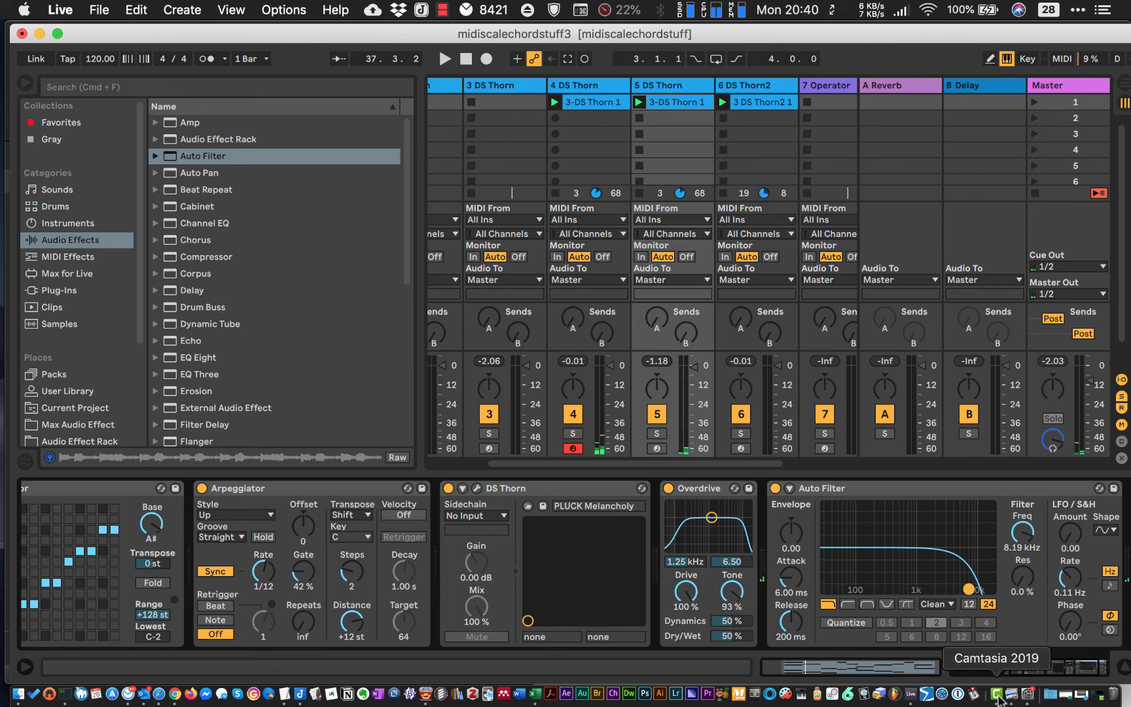
- Switch to Camtasia 2019 and stop the screen recording
left_click(998, 697)
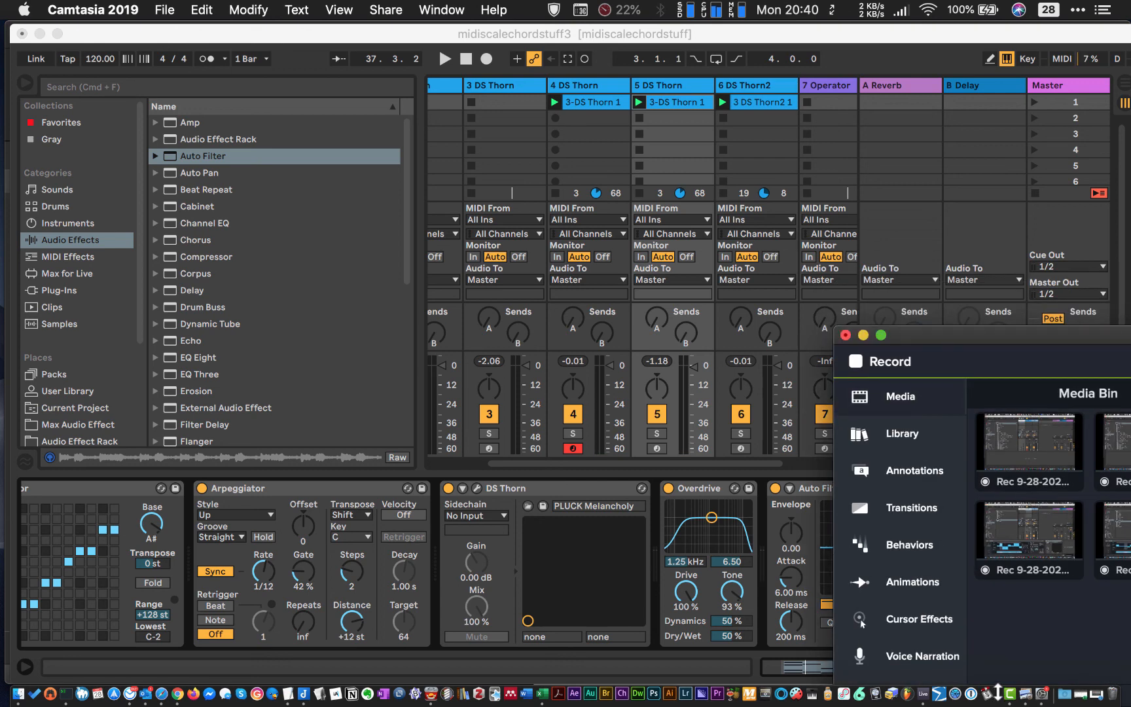
left_click_drag(920, 341, 289, 60)
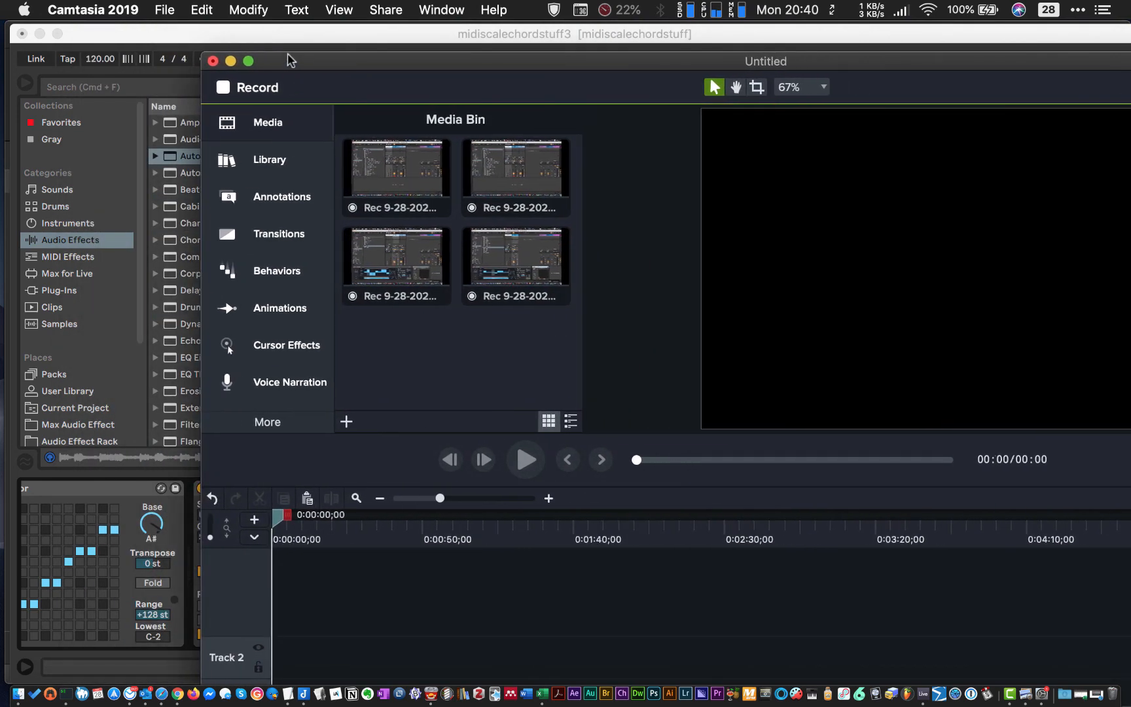
left_click(240, 90)
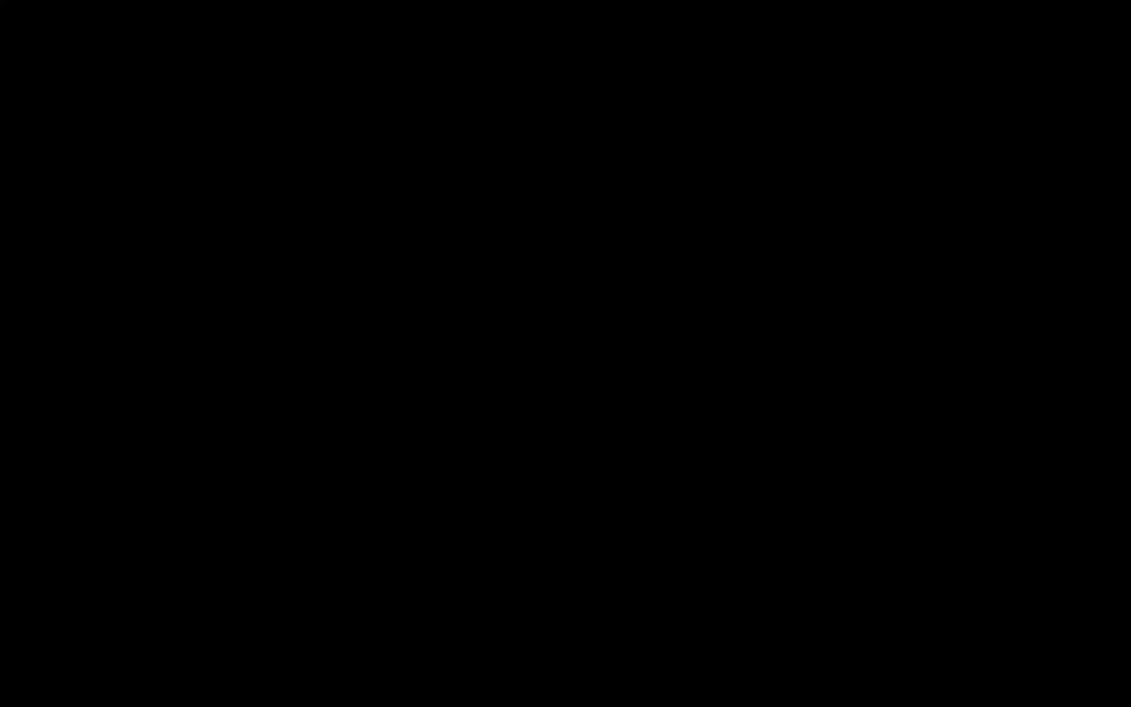